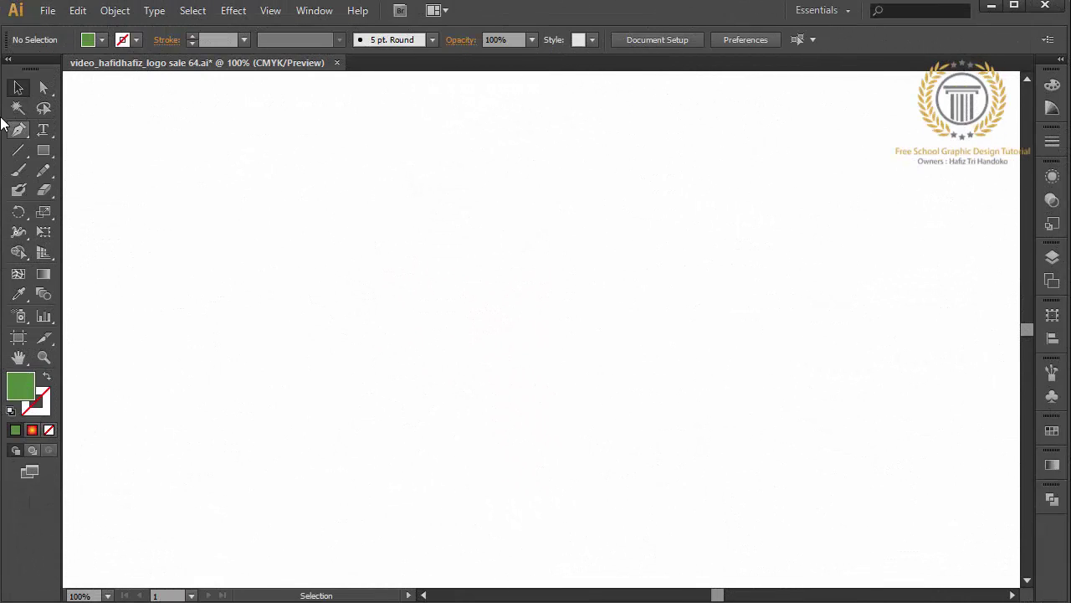
Step: Draw a green-filled circle on the artboard with the Ellipse tool
click(19, 130)
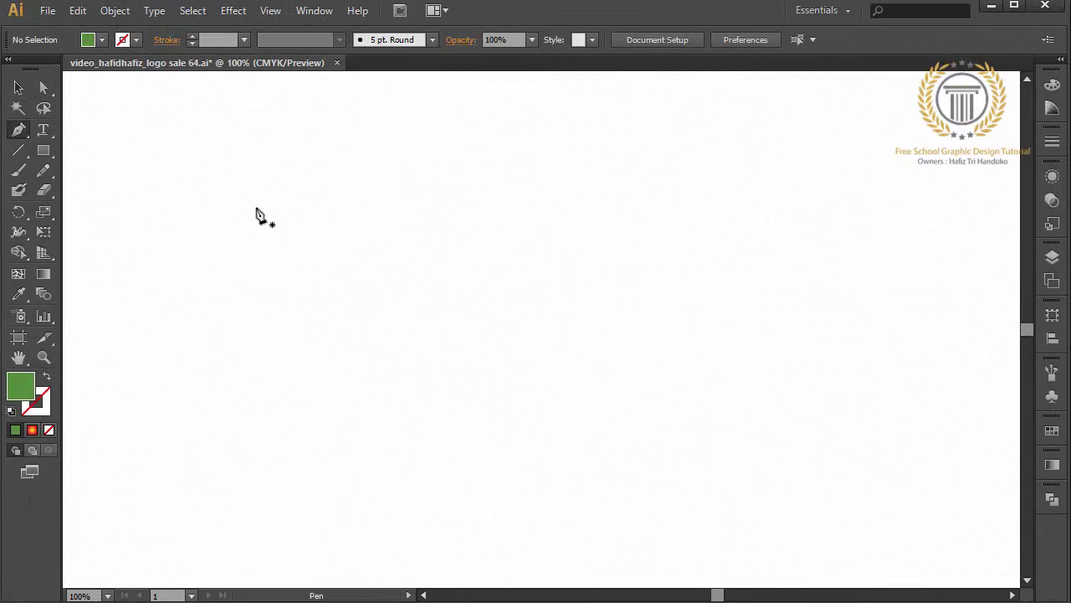
click(46, 151)
drag(48, 153, 92, 189)
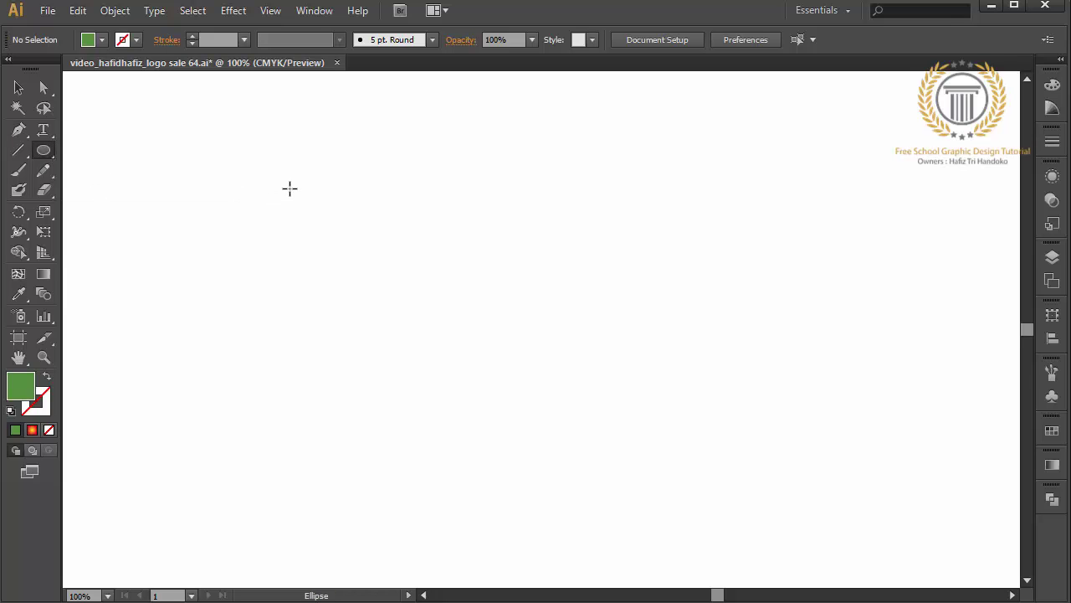
mouse_move(289, 187)
mouse_down()
mouse_move(586, 360)
mouse_move(684, 438)
mouse_up()
Step: Move the circle up, shrink it proportionally, and bring it back toward the centre
click(19, 87)
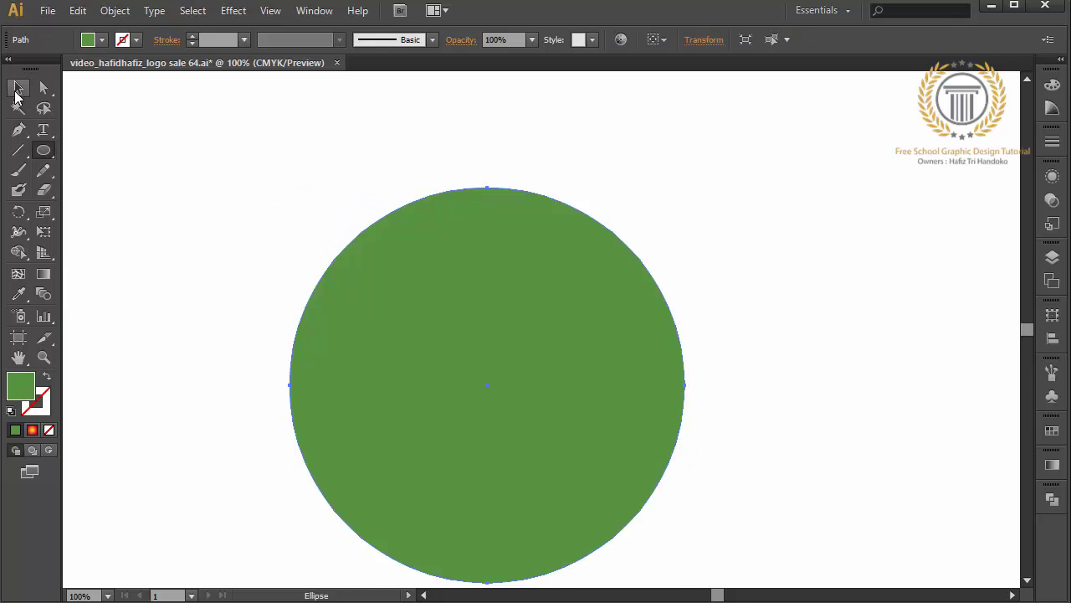
drag(493, 383, 485, 313)
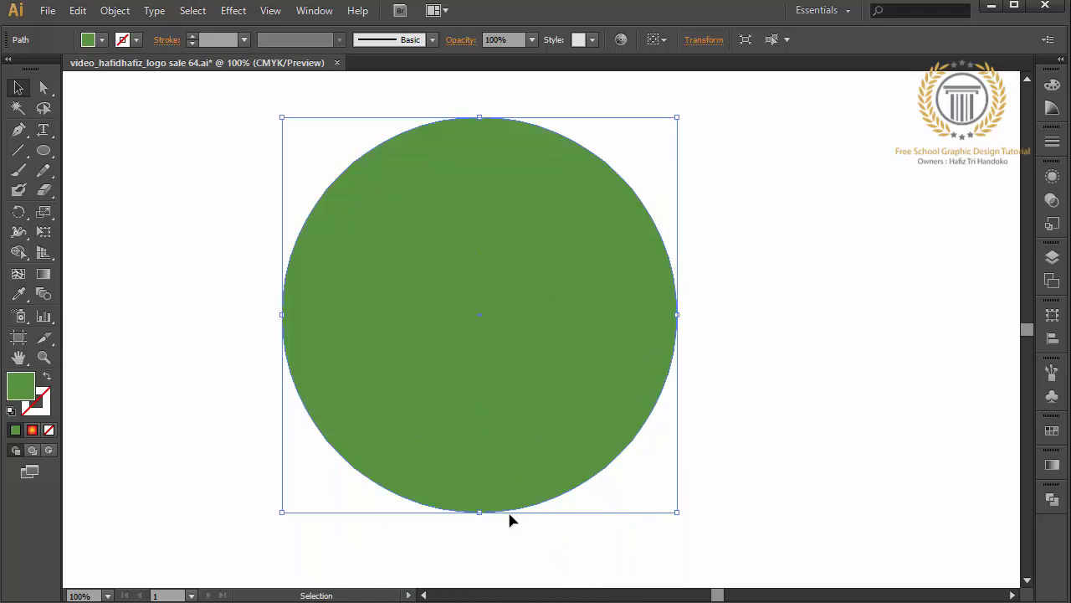
drag(476, 511, 479, 426)
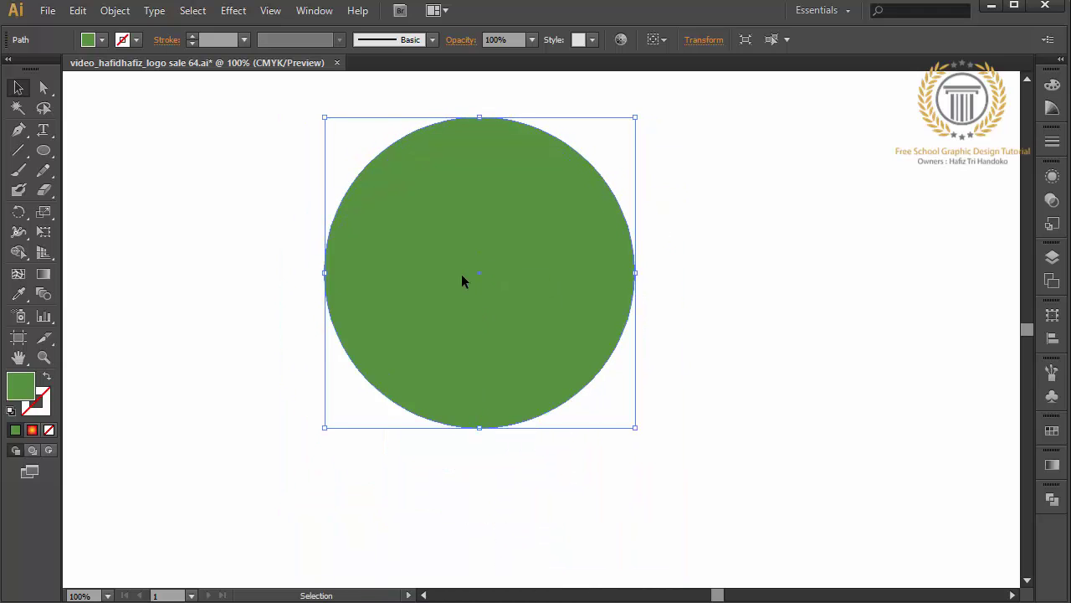
drag(461, 276, 468, 315)
click(43, 150)
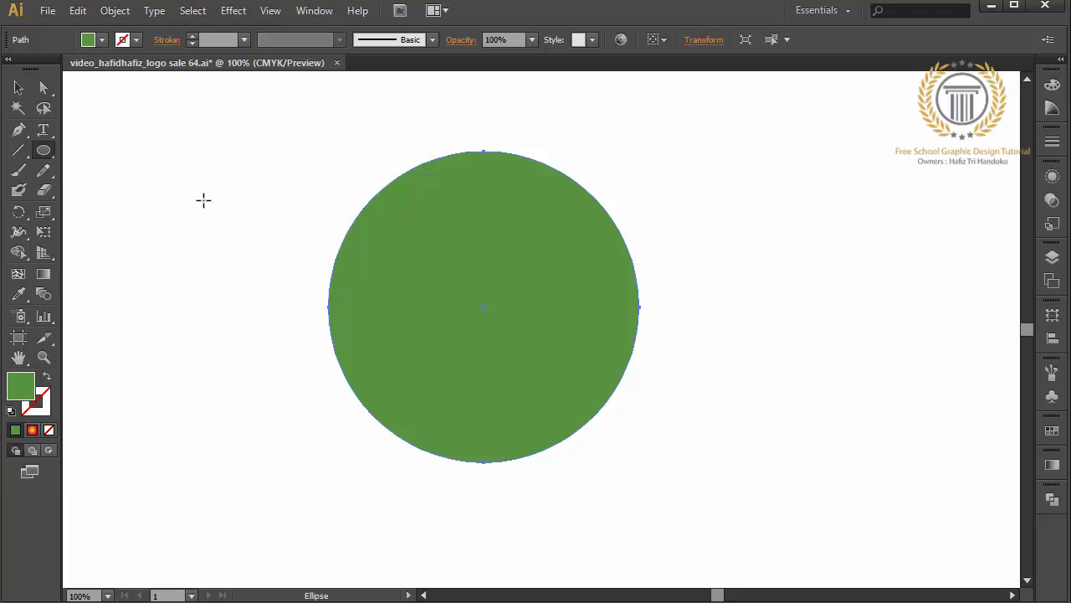
Step: Draw a larger circle overlapping the first and nudge it slightly down
drag(199, 199, 661, 471)
click(18, 87)
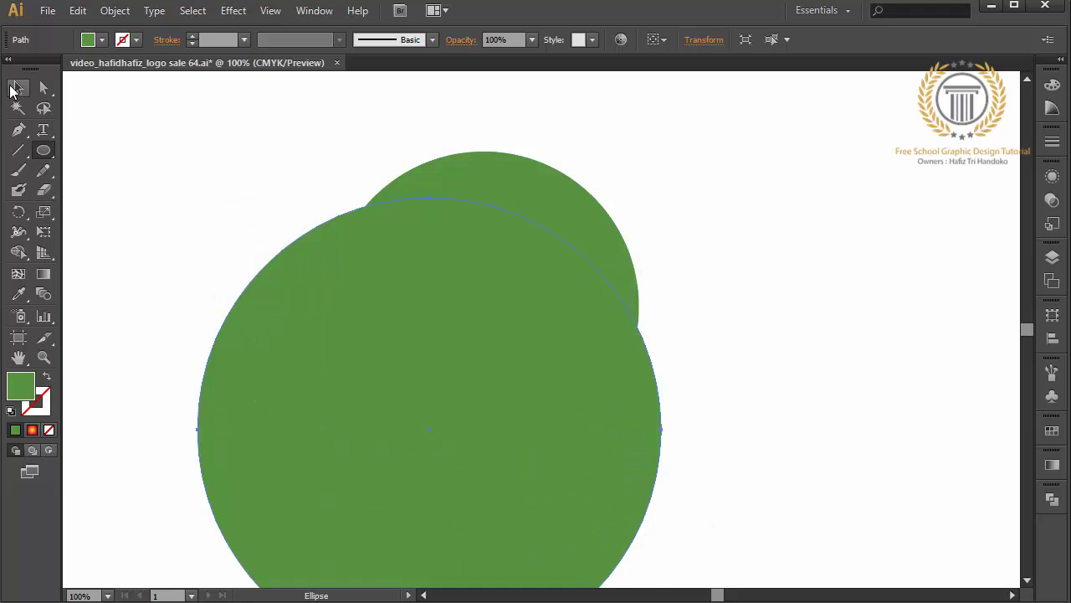
drag(488, 378, 491, 388)
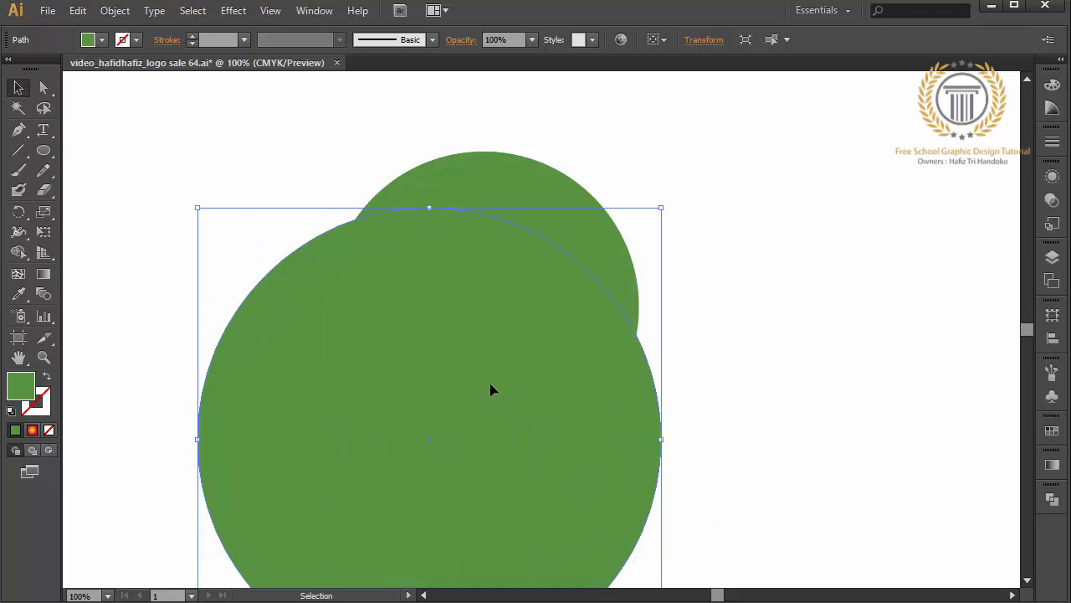
Step: Copy the small circle and paste a copy in front of it
click(481, 189)
click(77, 10)
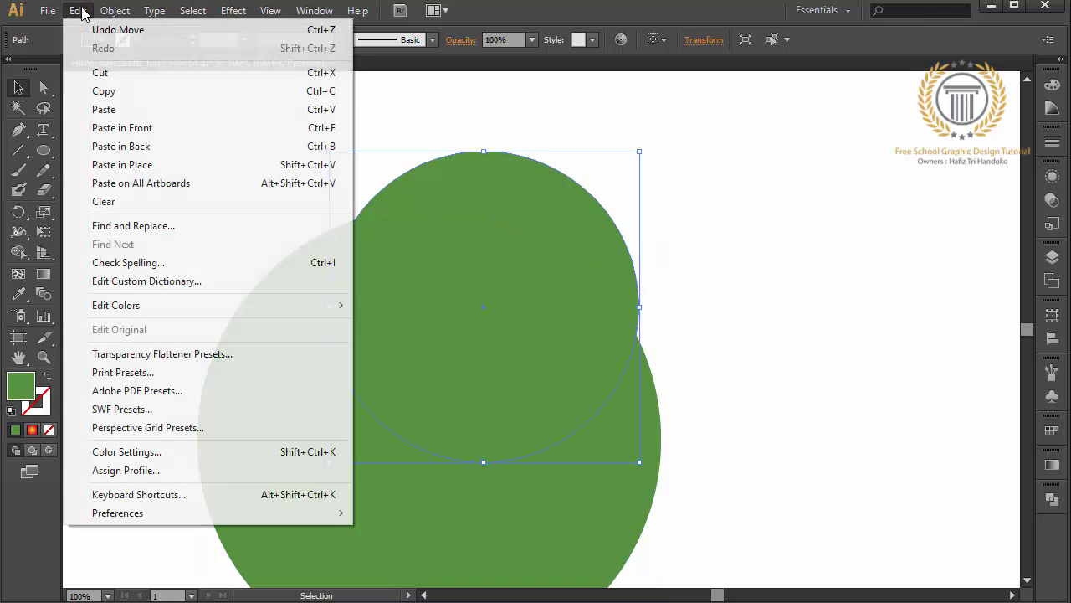
click(105, 91)
click(77, 10)
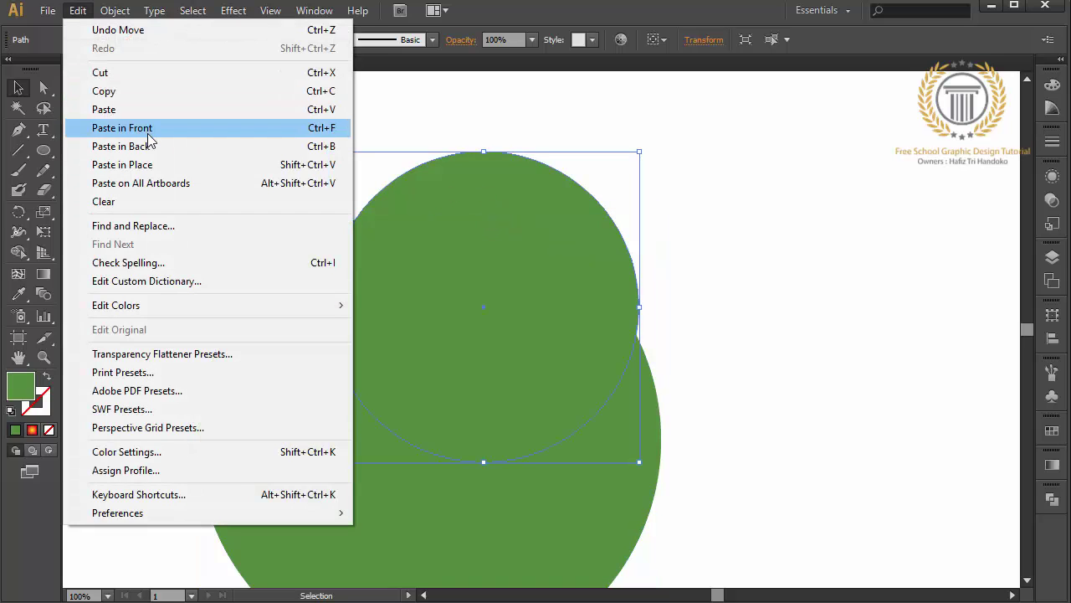
click(142, 128)
Step: Intersect the pasted copy with the large circle to leave a lens, then select the back circle
shift+click(305, 455)
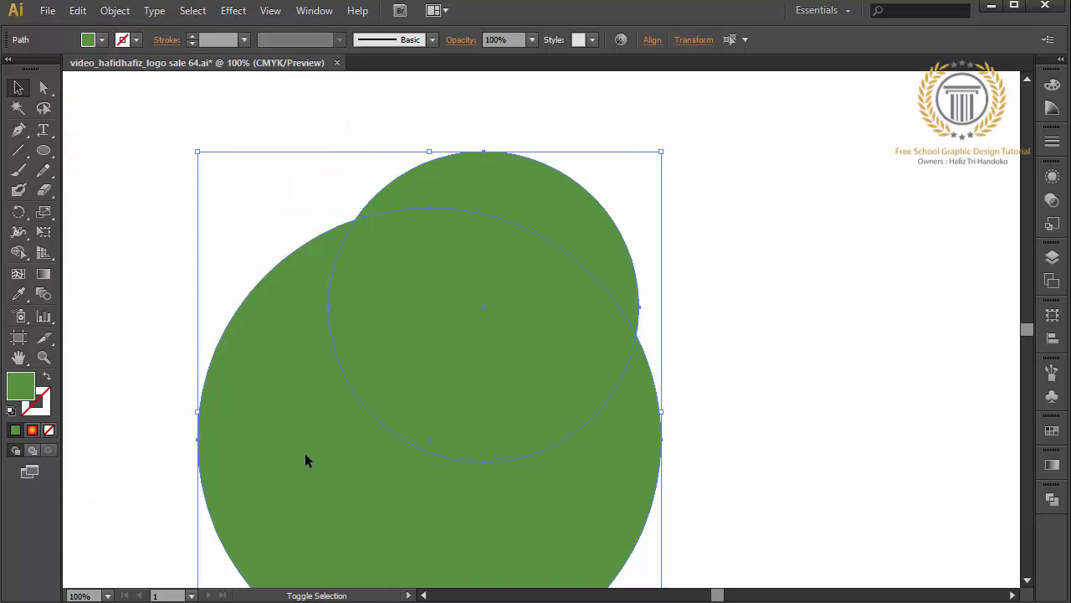
click(1052, 498)
click(918, 528)
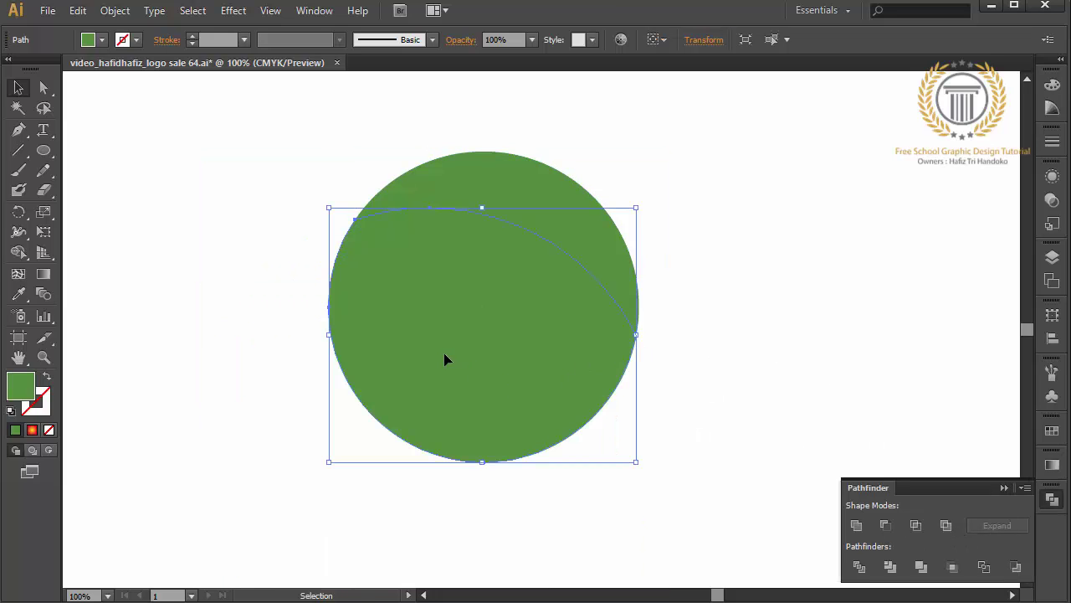
click(568, 213)
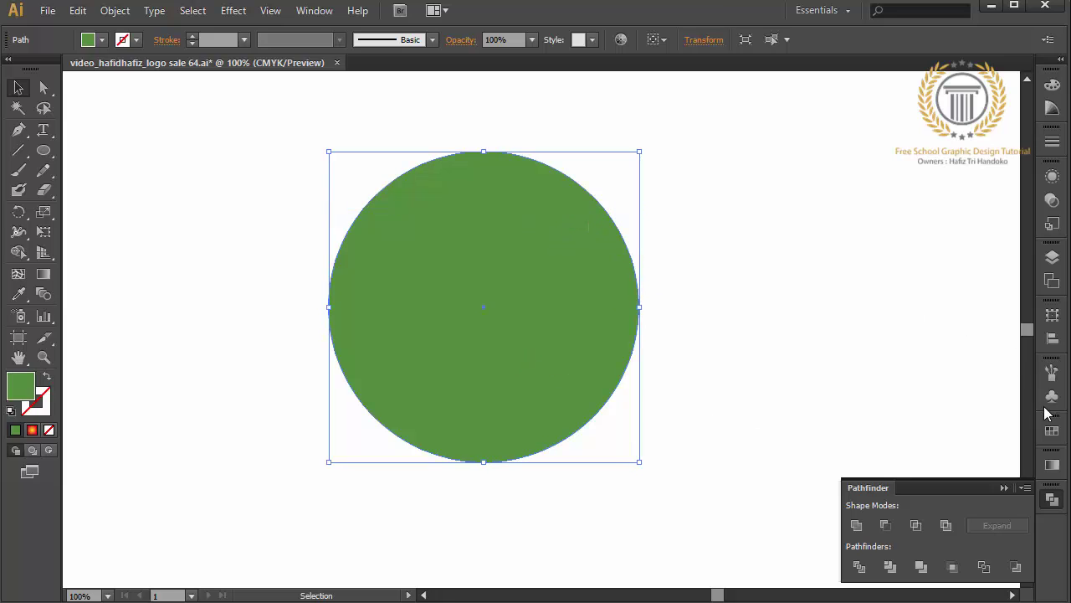
click(1052, 430)
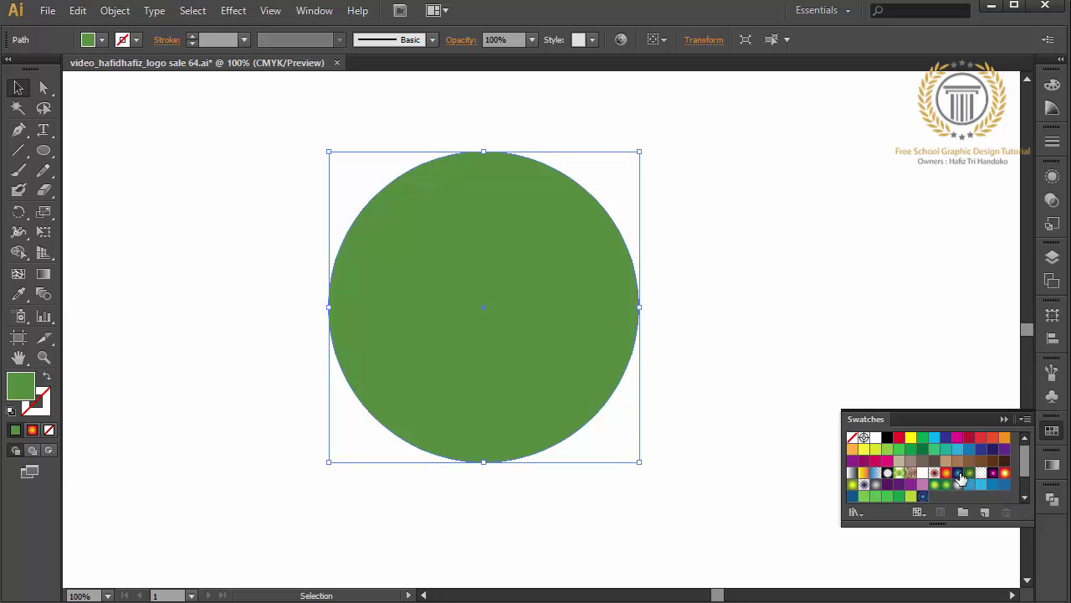
Step: Fill the back circle with a blue radial gradient running top to bottom
click(958, 474)
click(44, 274)
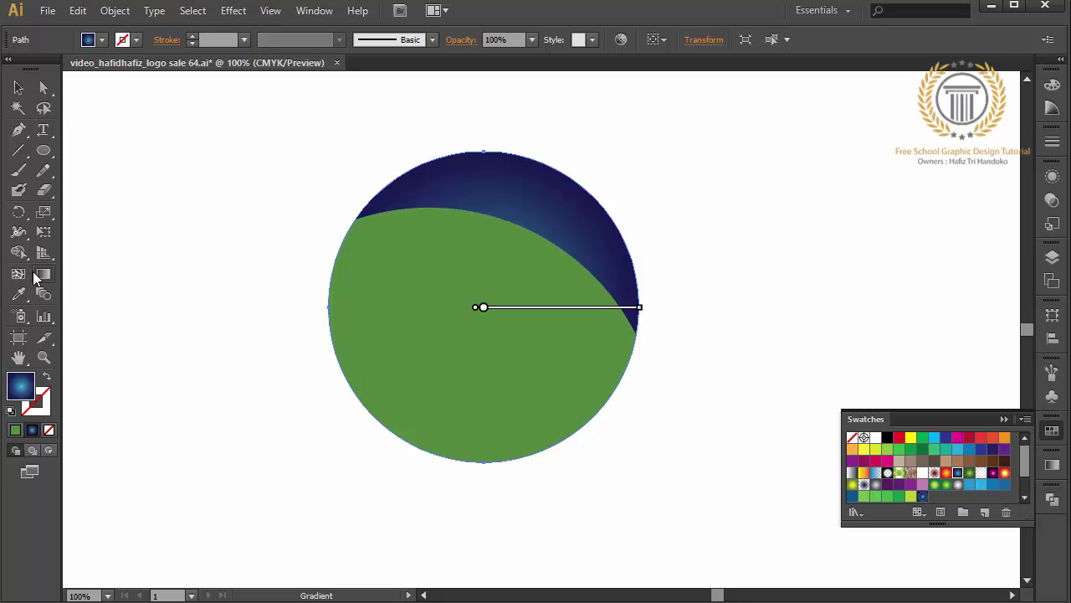
drag(565, 150, 461, 391)
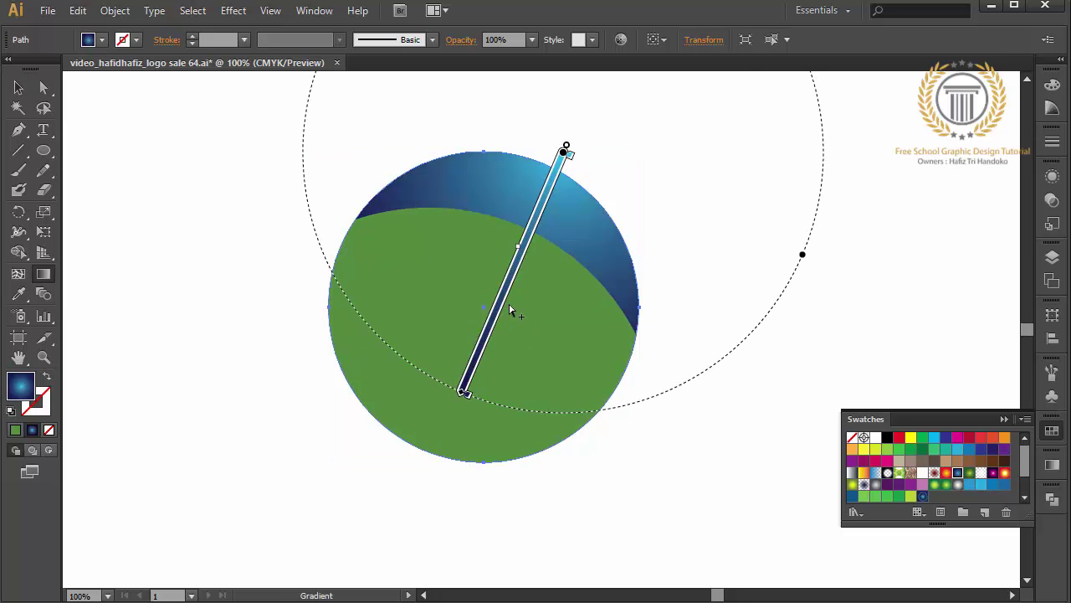
drag(479, 241, 528, 524)
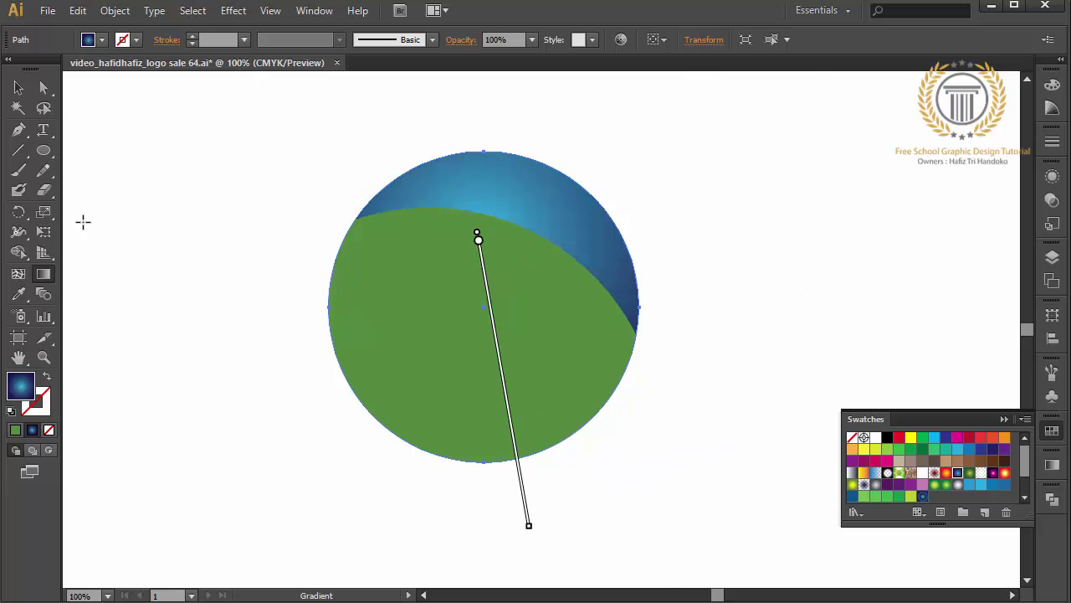
click(20, 87)
Step: Give the lens a white-to-blue gradient angled toward the lower left
click(480, 318)
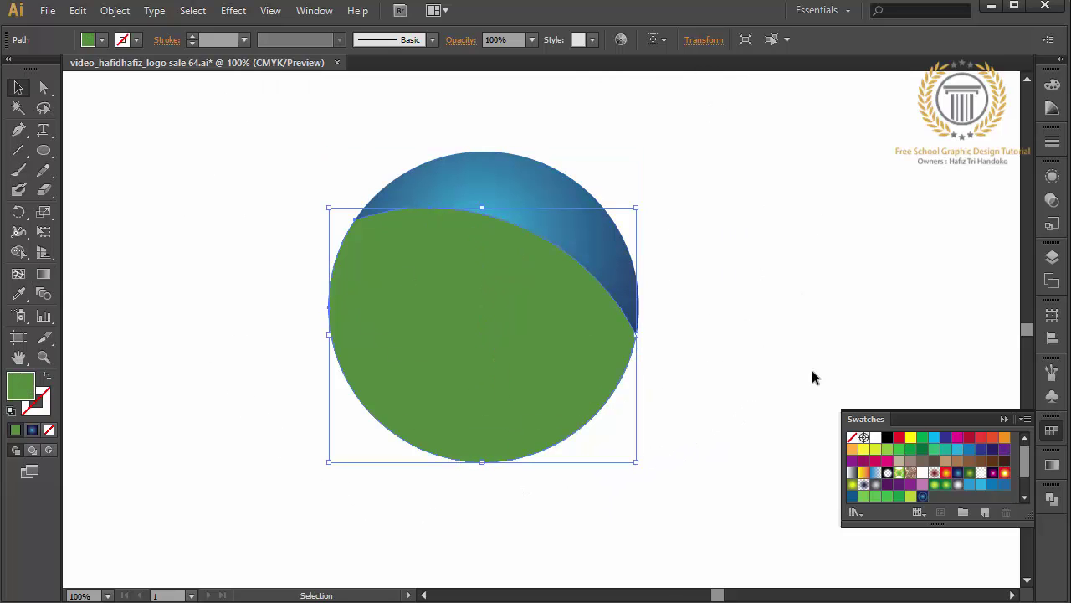
click(981, 473)
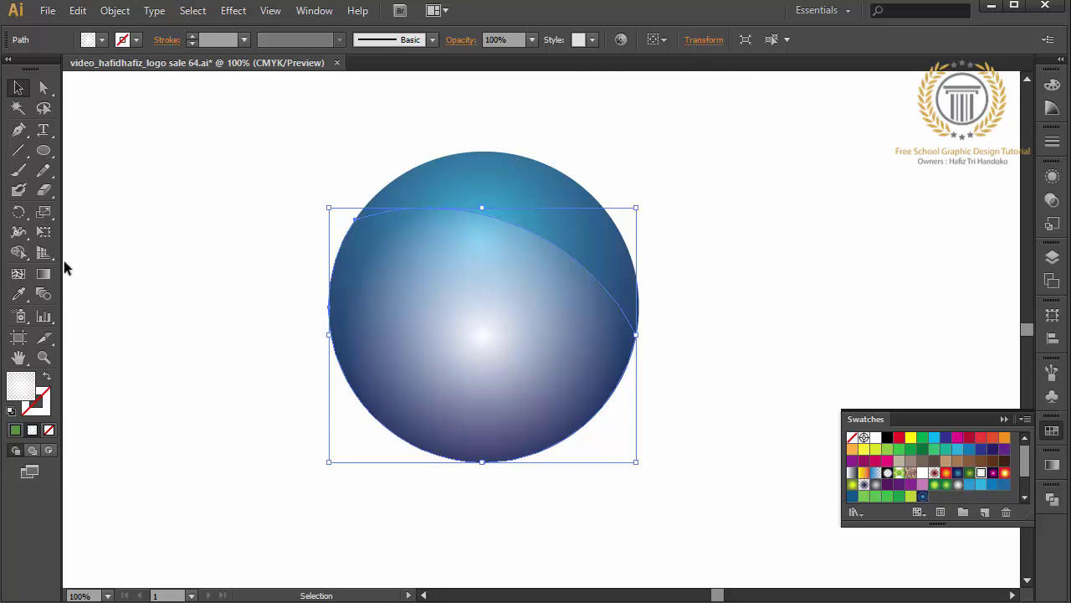
click(44, 274)
drag(539, 211, 474, 373)
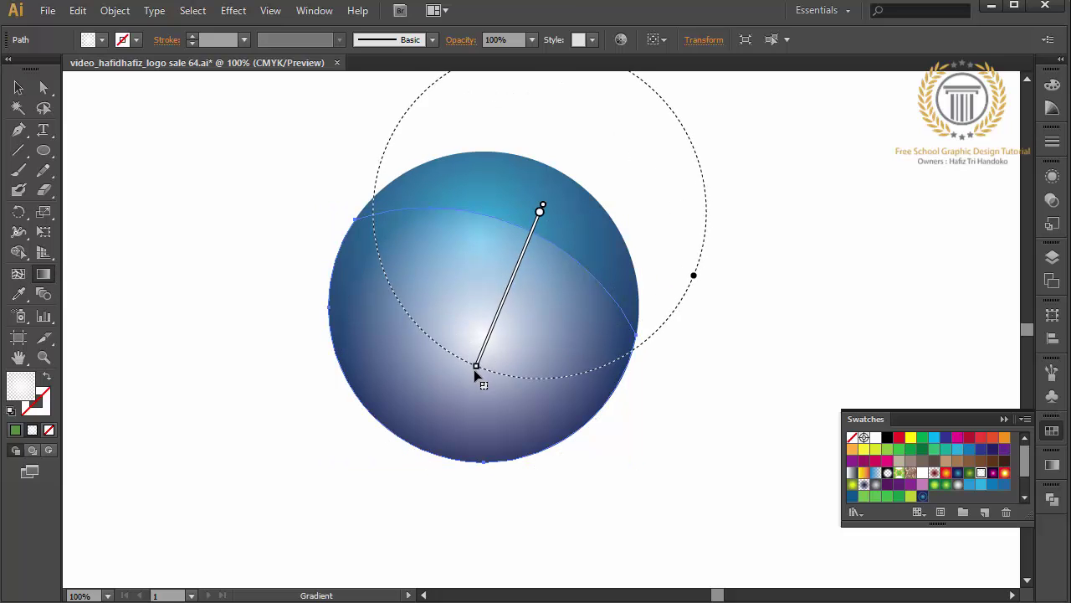
key(v)
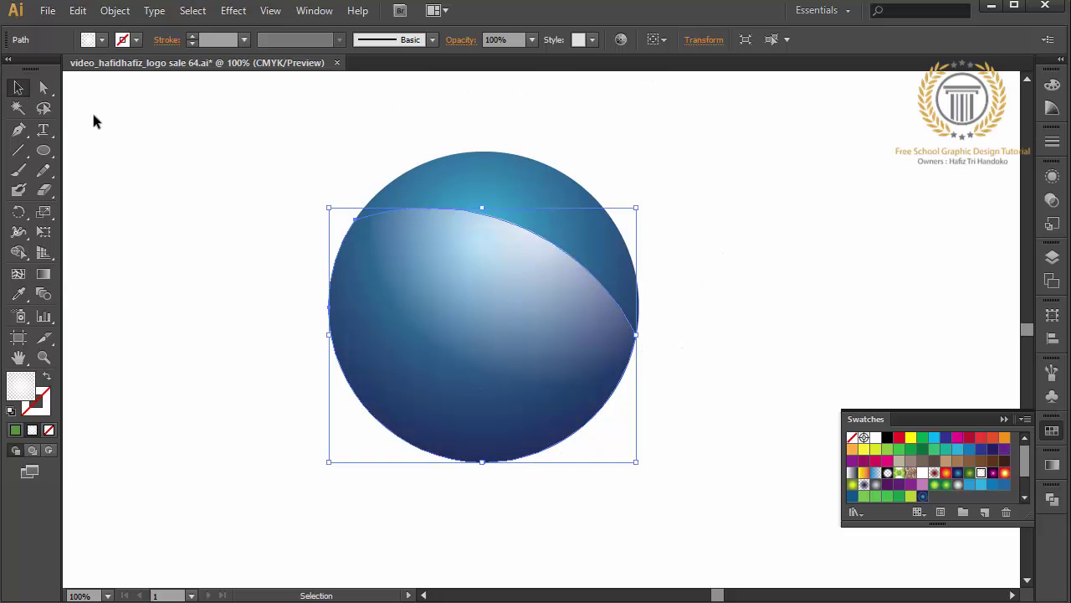
Step: Deselect to preview, collapse the Swatches panel, and select the blue back circle
click(673, 219)
click(1003, 425)
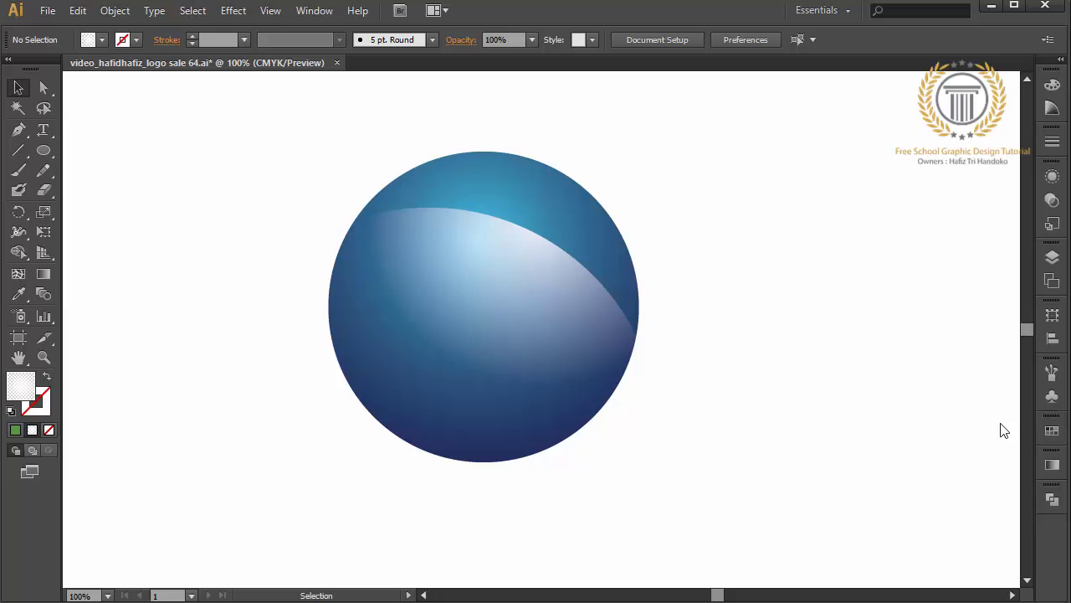
click(511, 182)
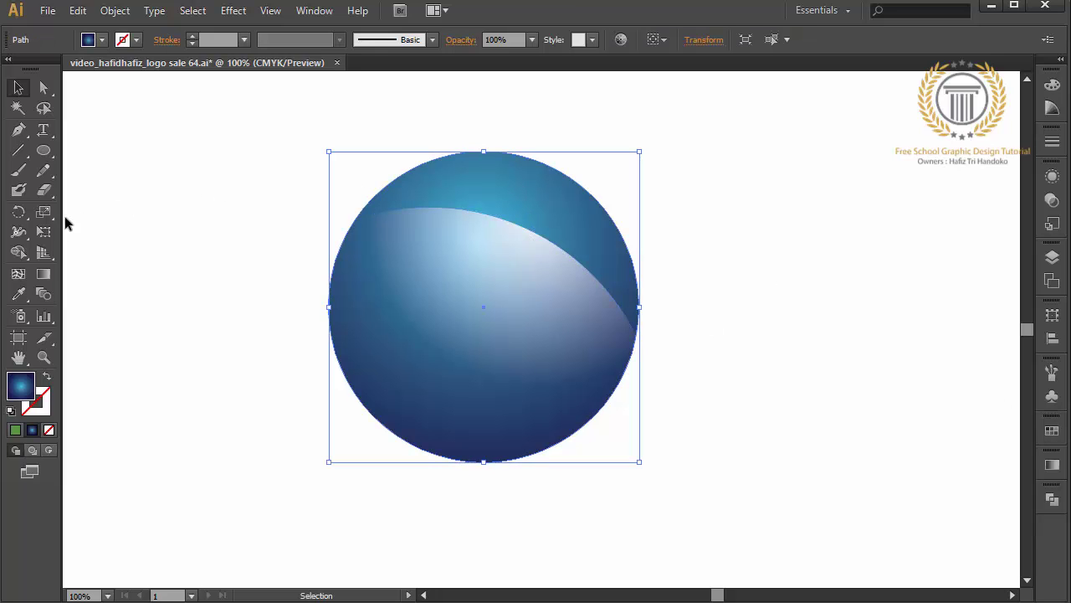
Step: Redraw the circle's radial gradient from lower centre to top-left, shifting its bright centre down
click(44, 274)
mouse_move(501, 351)
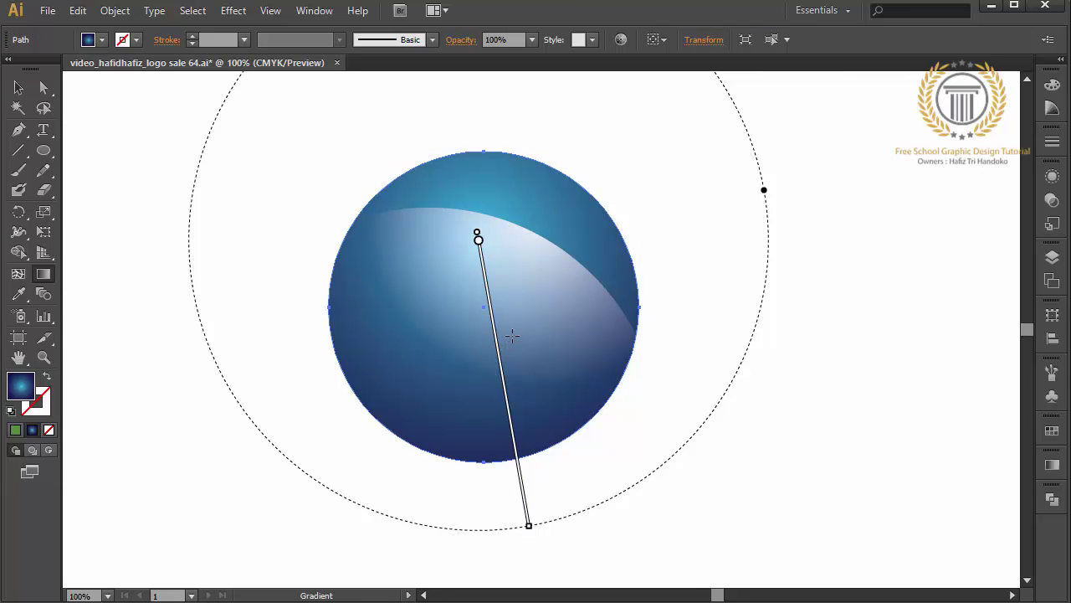
drag(513, 343, 417, 153)
drag(502, 322, 488, 337)
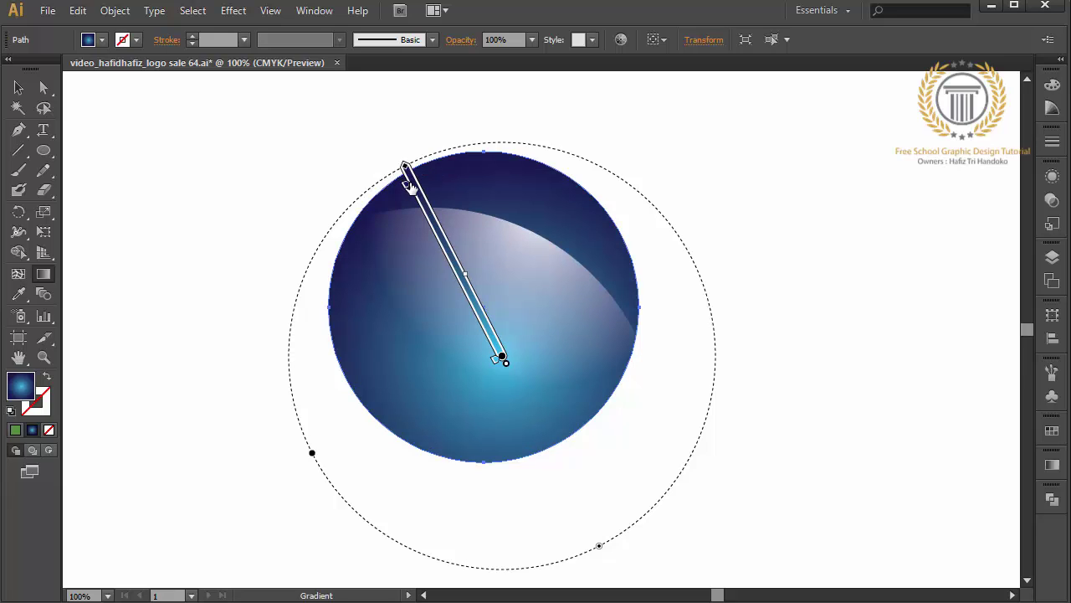
click(20, 87)
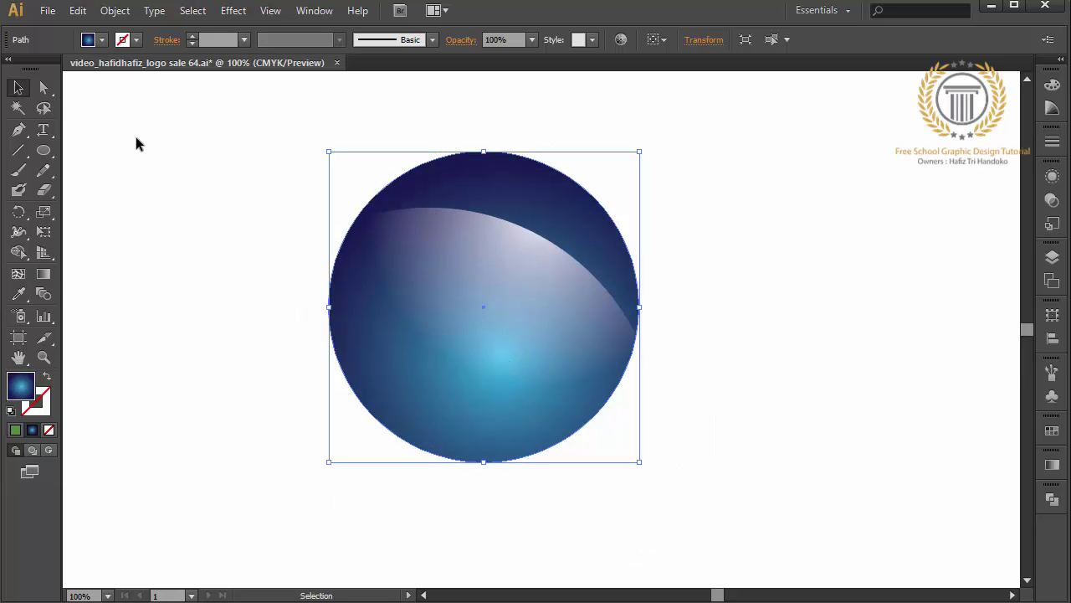
click(138, 144)
click(19, 129)
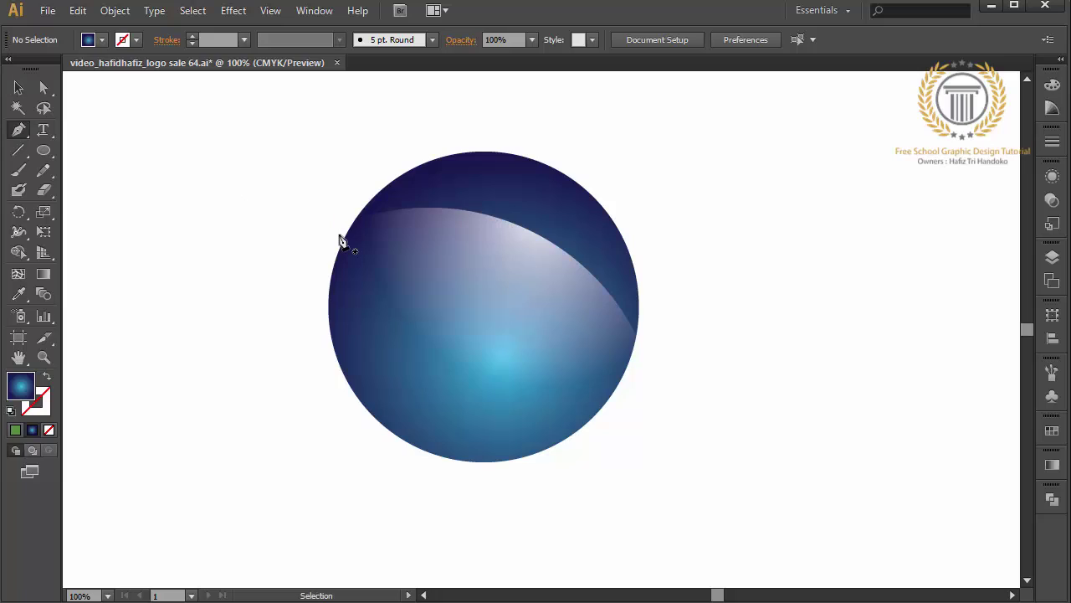
Step: Start the swoosh path above the sphere and curve it down around its left side and bottom
key(ctrl+minus)
key(ctrl+minus)
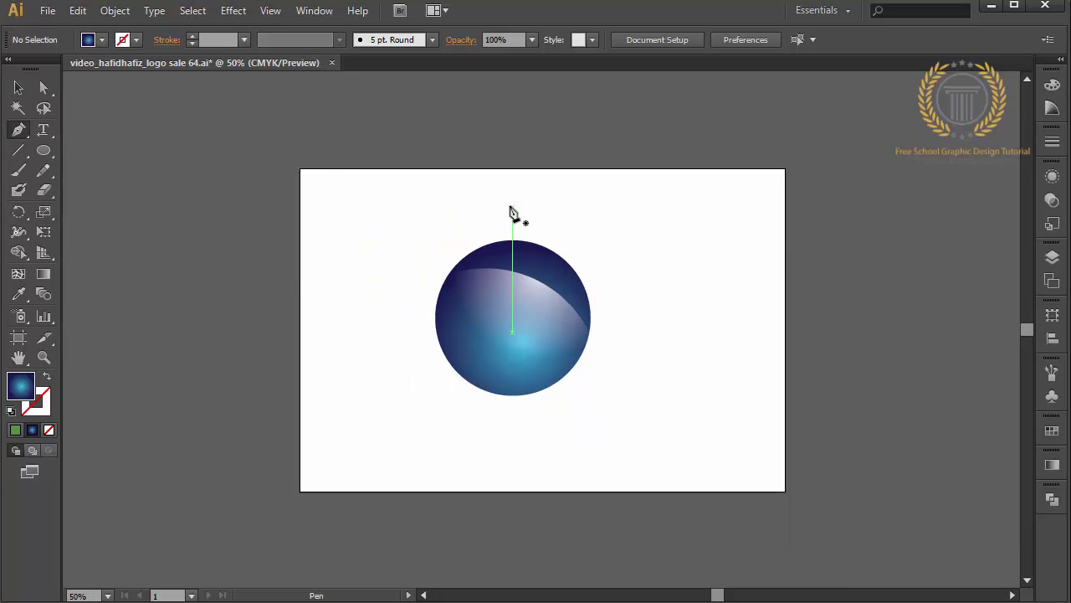
click(533, 193)
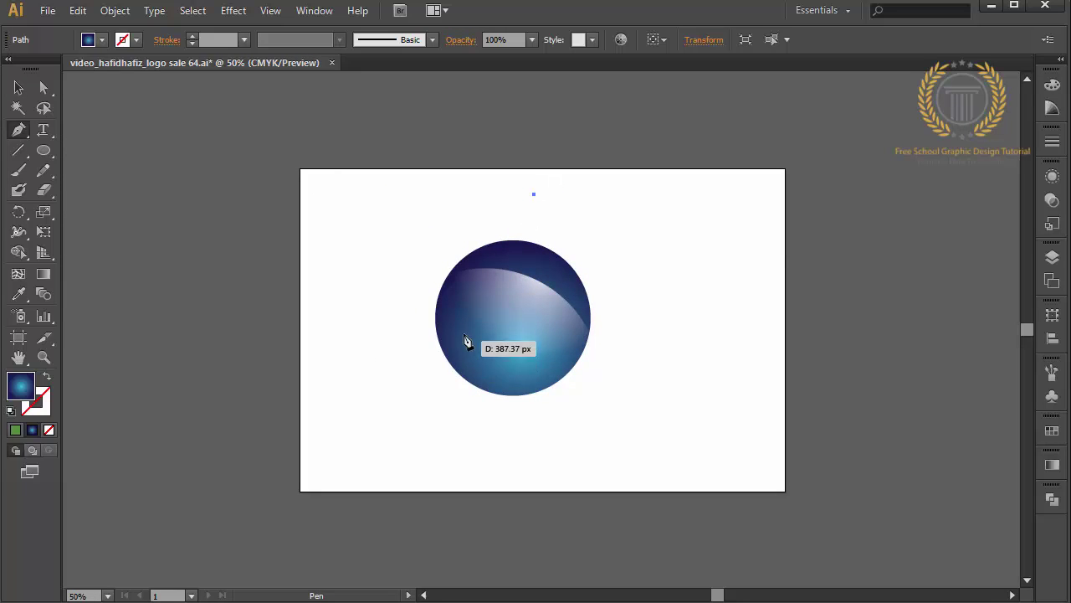
drag(463, 322, 474, 414)
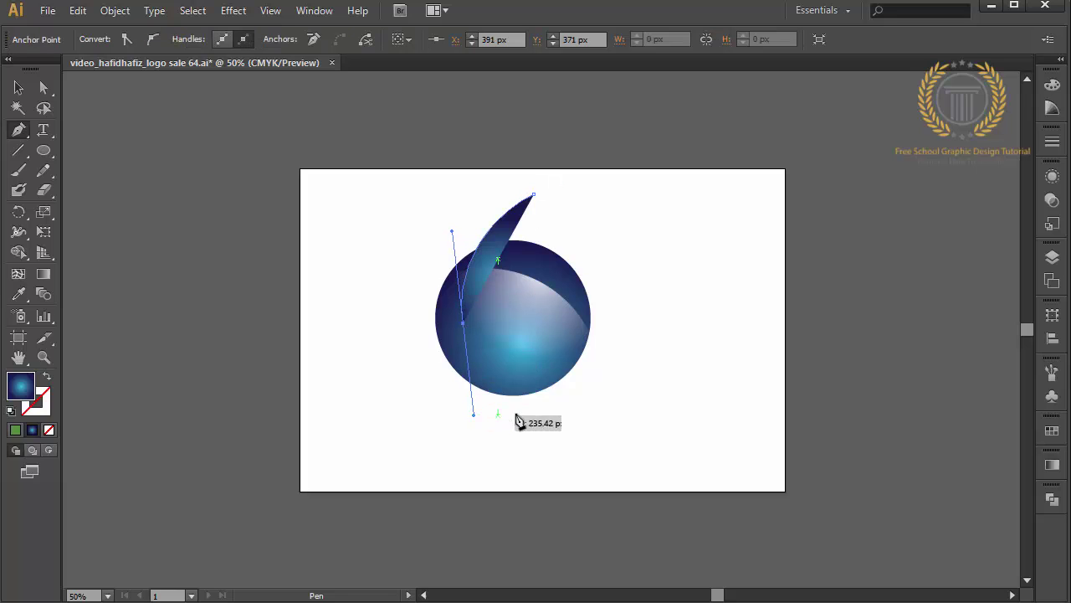
click(534, 393)
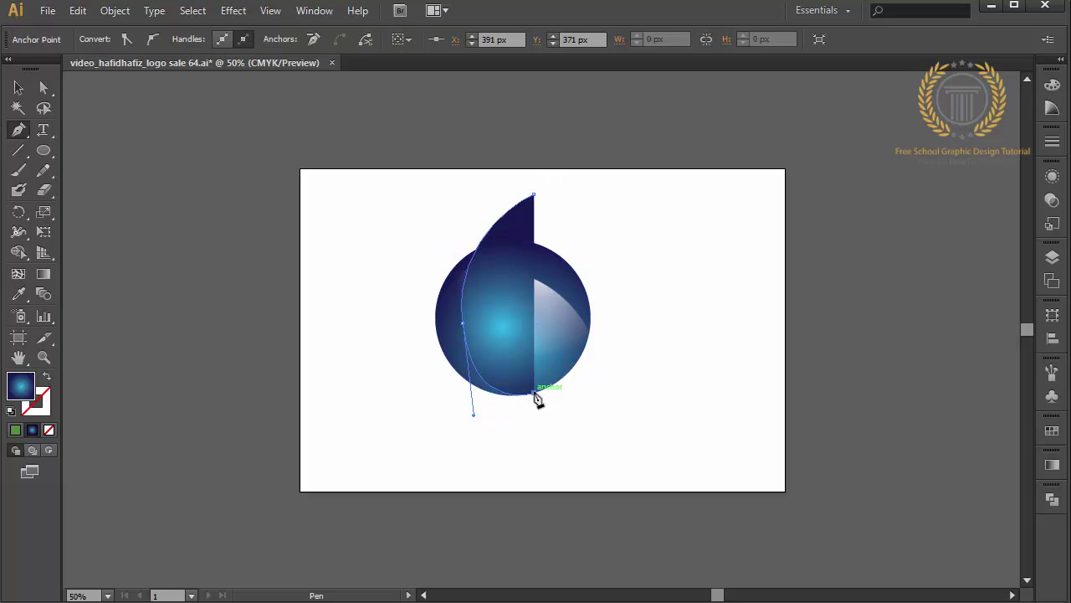
drag(441, 376, 388, 331)
Step: Shape the swoosh's upper-left tail and close it back at the top tip
drag(533, 195, 368, 218)
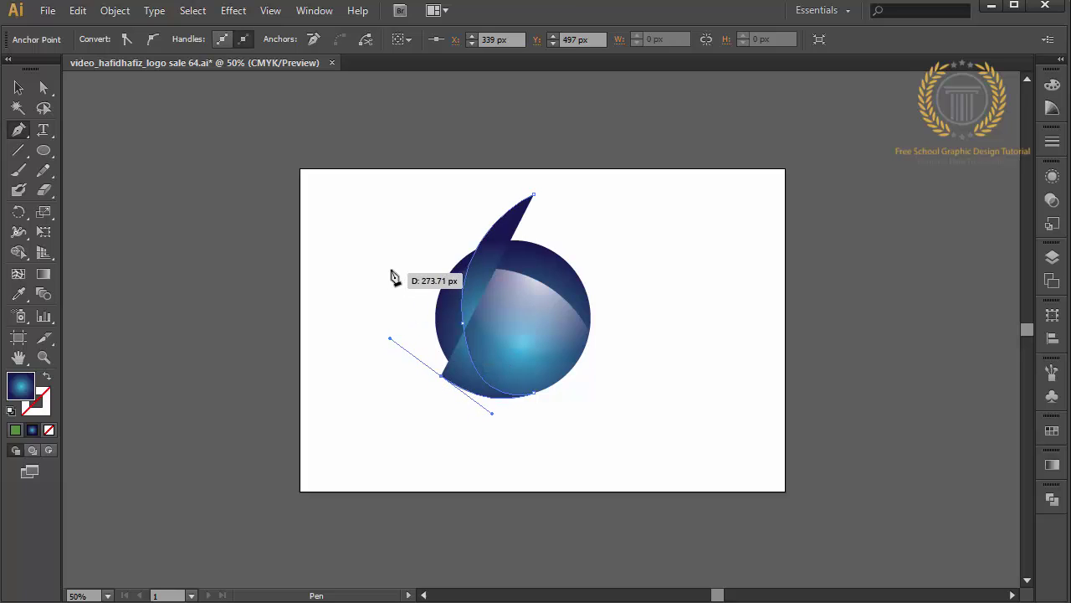
click(368, 216)
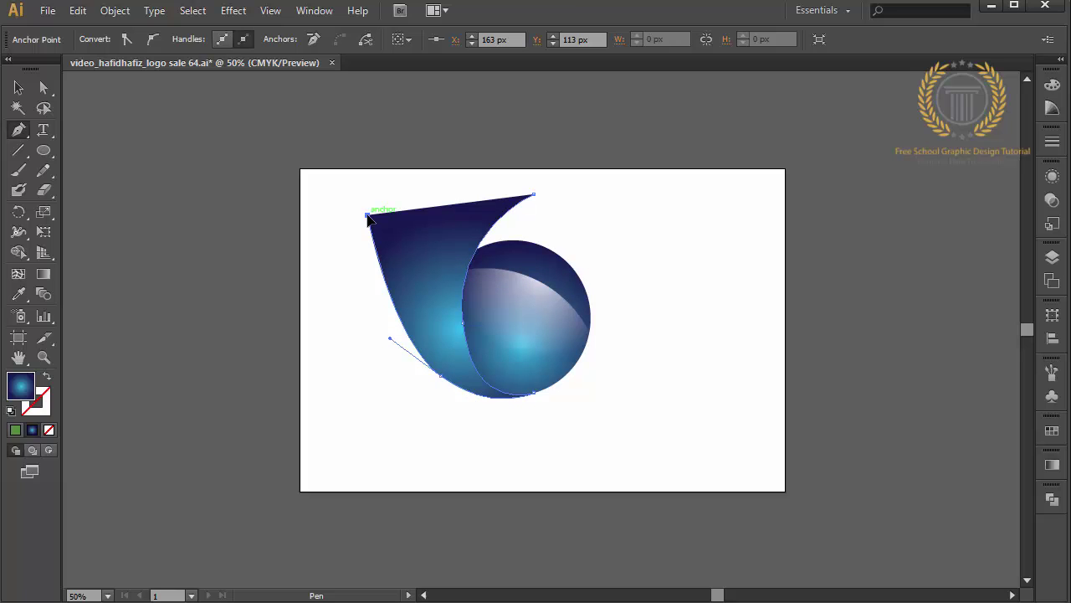
key(ctrl+z)
drag(377, 224, 389, 171)
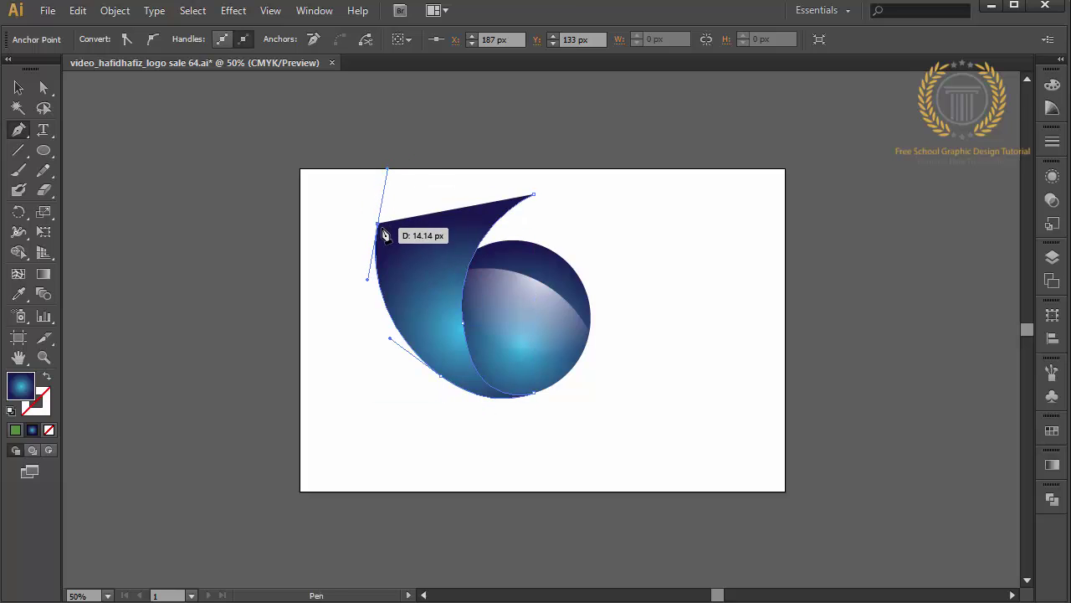
drag(378, 226, 429, 285)
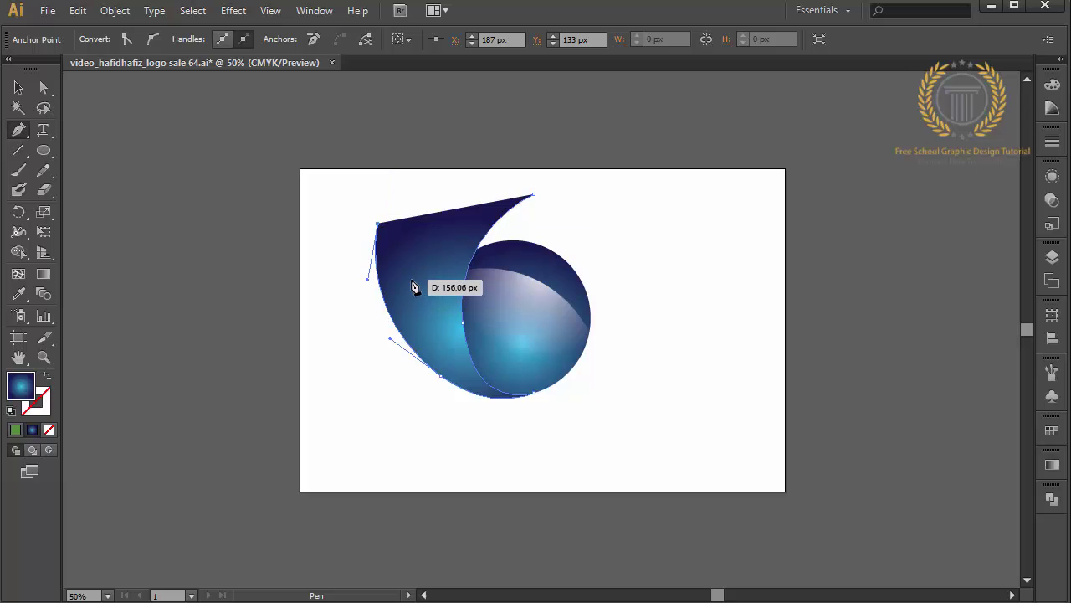
drag(535, 195, 614, 180)
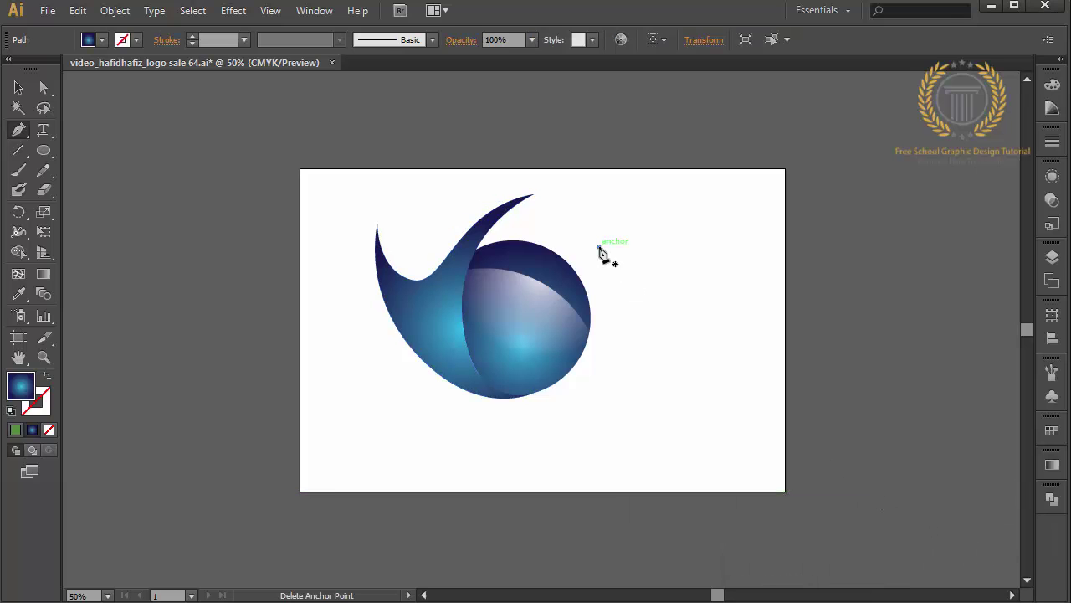
Step: Draw a small closed fold shape from the tail's top-left tip into the hook's inner curve
ctrl+click(600, 254)
key(ctrl+equal)
key(ctrl+equal)
key(ctrl+minus)
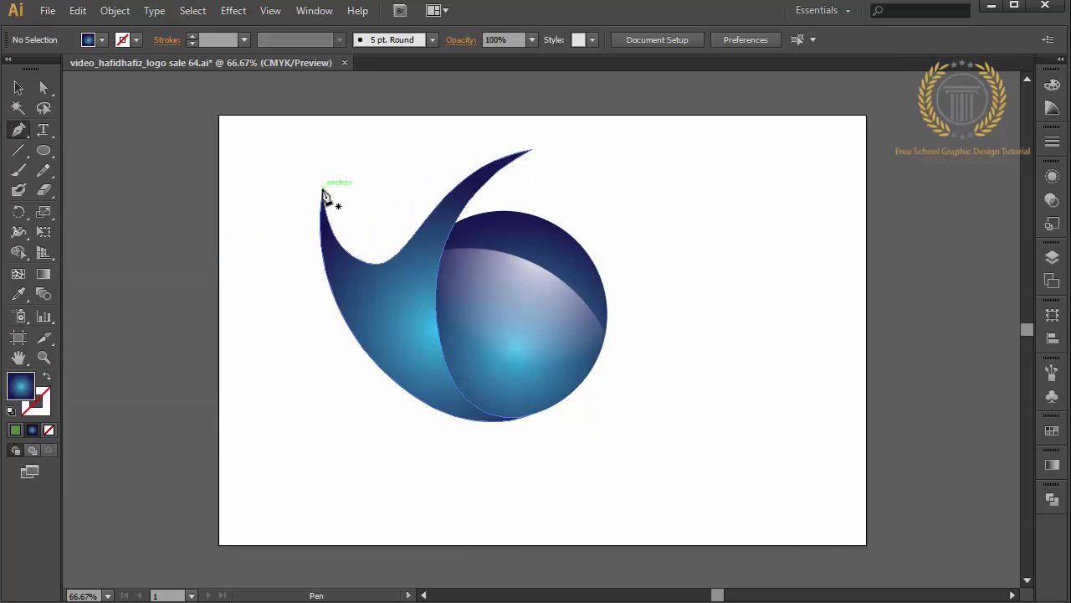
click(323, 191)
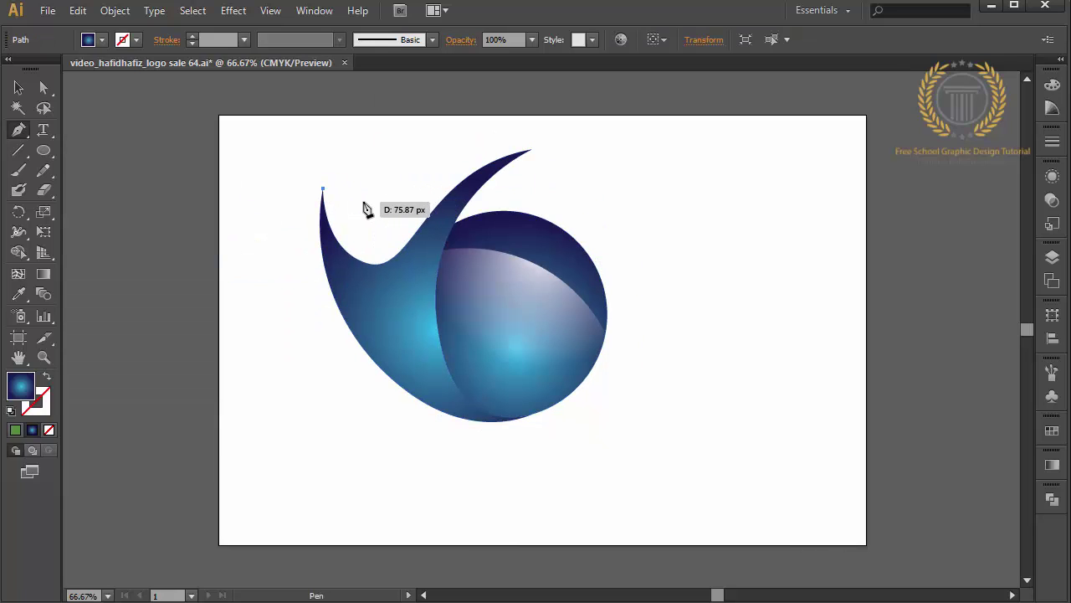
drag(364, 204, 363, 202)
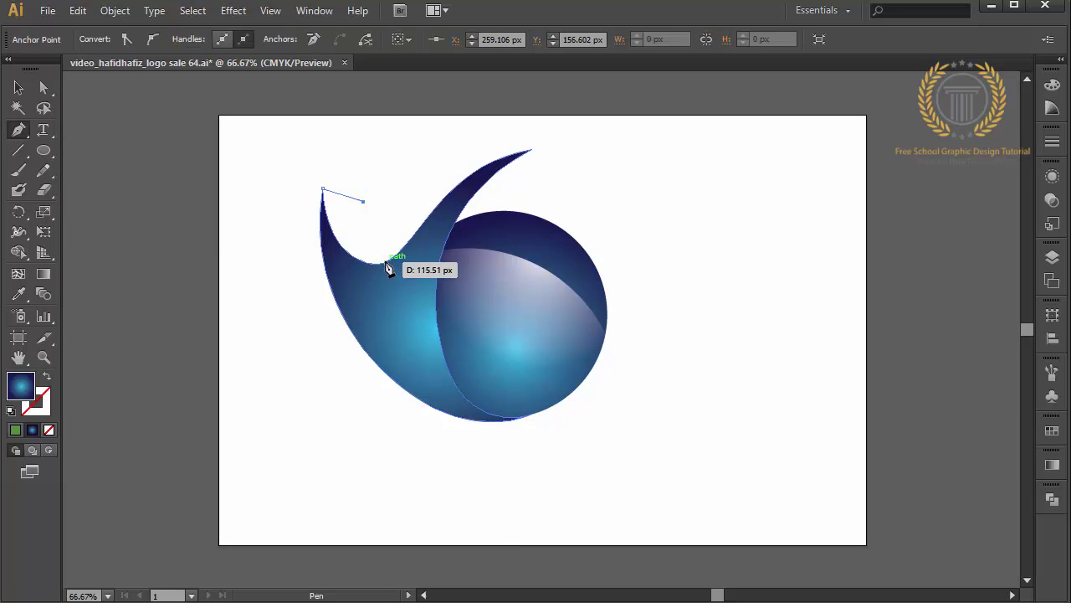
mouse_move(387, 262)
mouse_down()
mouse_move(410, 264)
mouse_move(391, 267)
mouse_move(336, 240)
mouse_up()
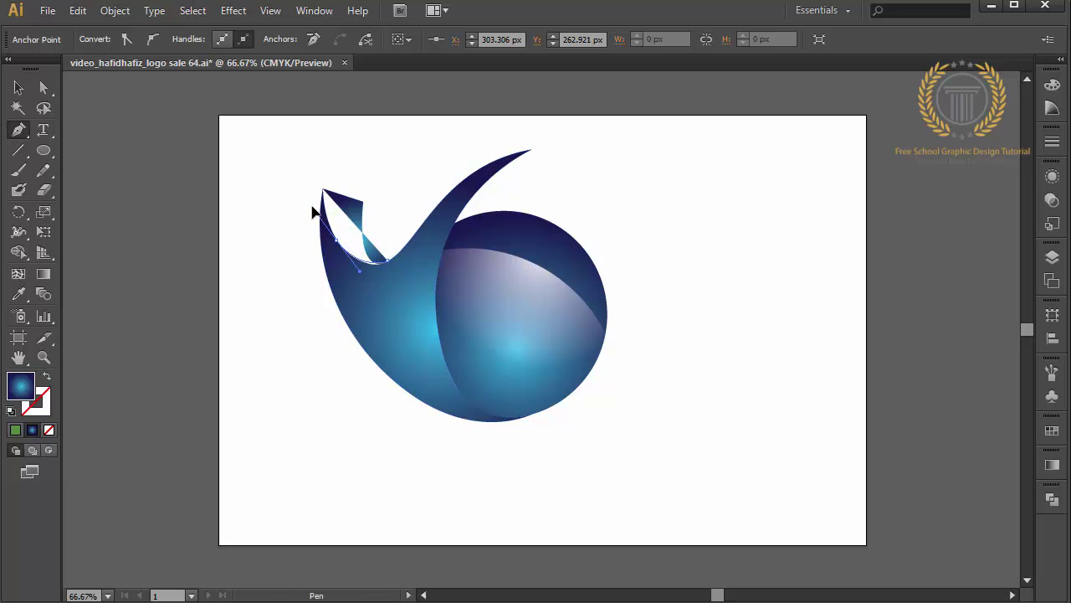
drag(310, 207, 322, 192)
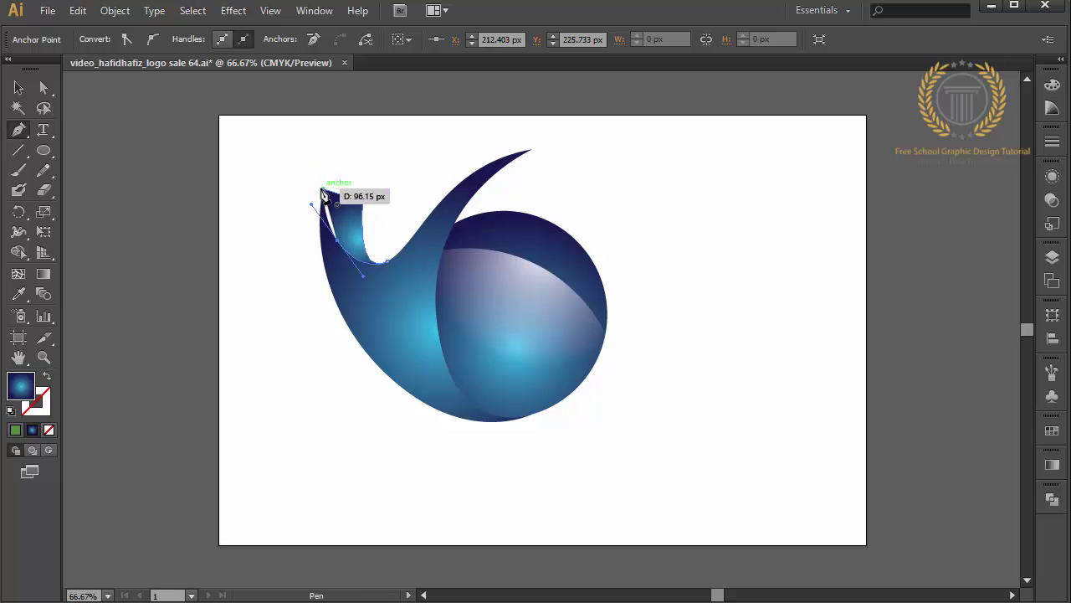
Step: Send the fold behind the swoosh and redraw its gradient diagonally across it
click(21, 92)
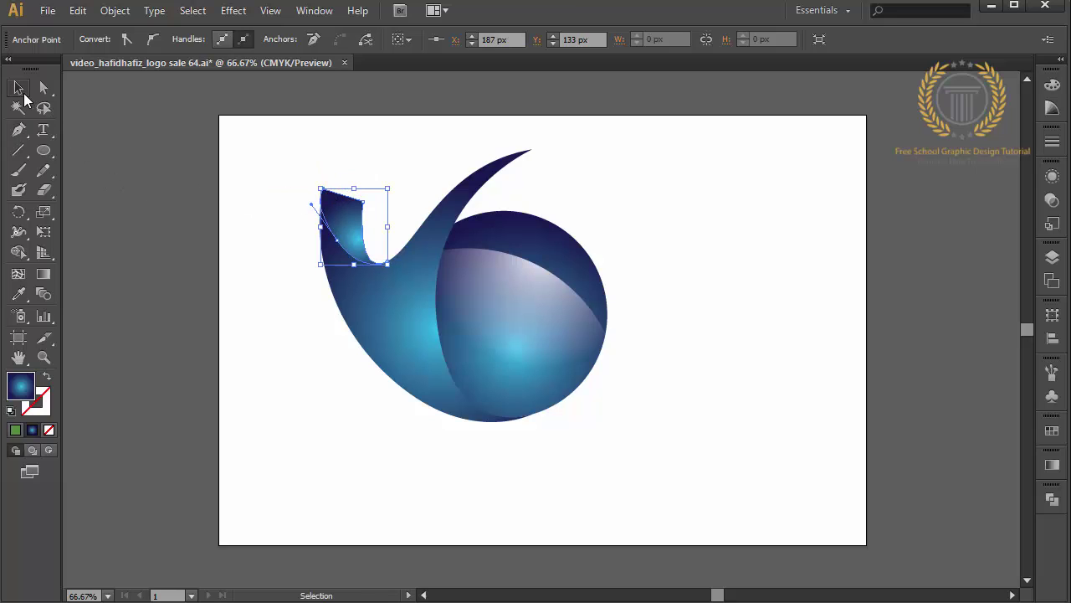
right_click(333, 213)
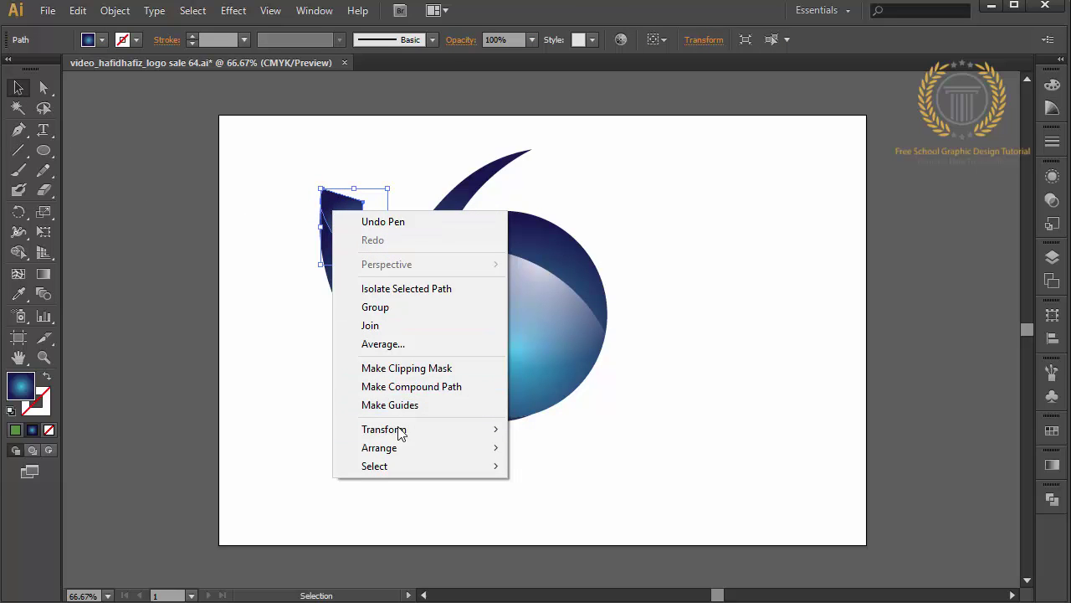
mouse_move(380, 448)
click(284, 501)
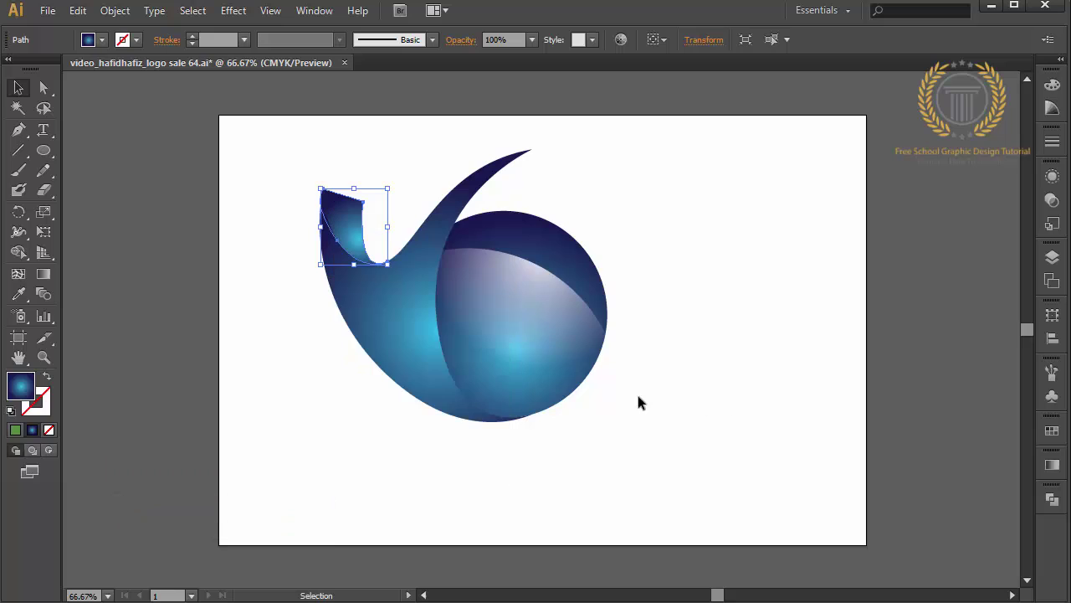
key(g)
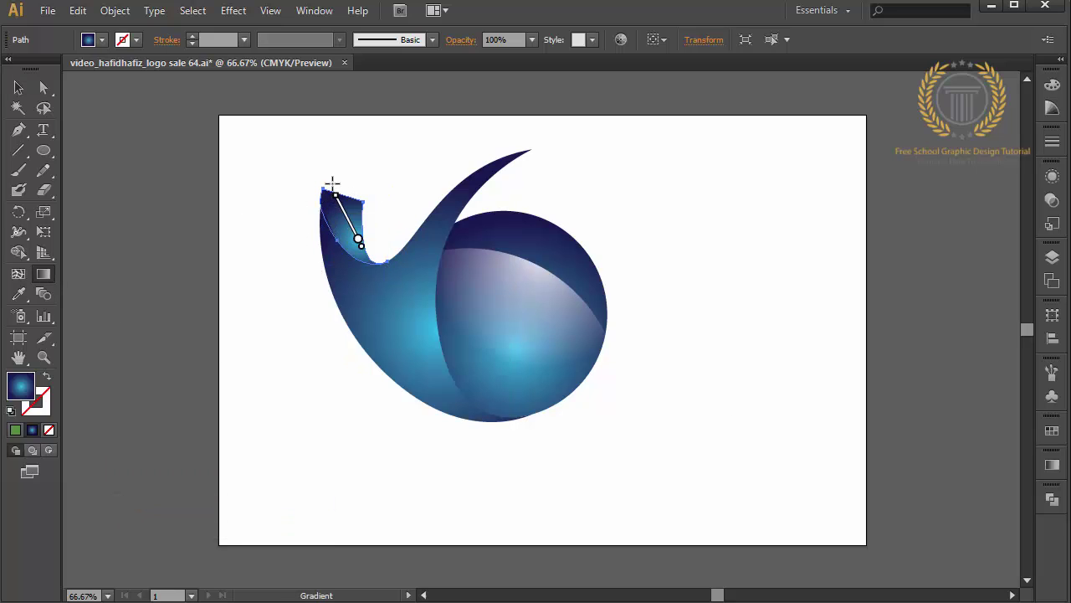
drag(332, 184, 381, 278)
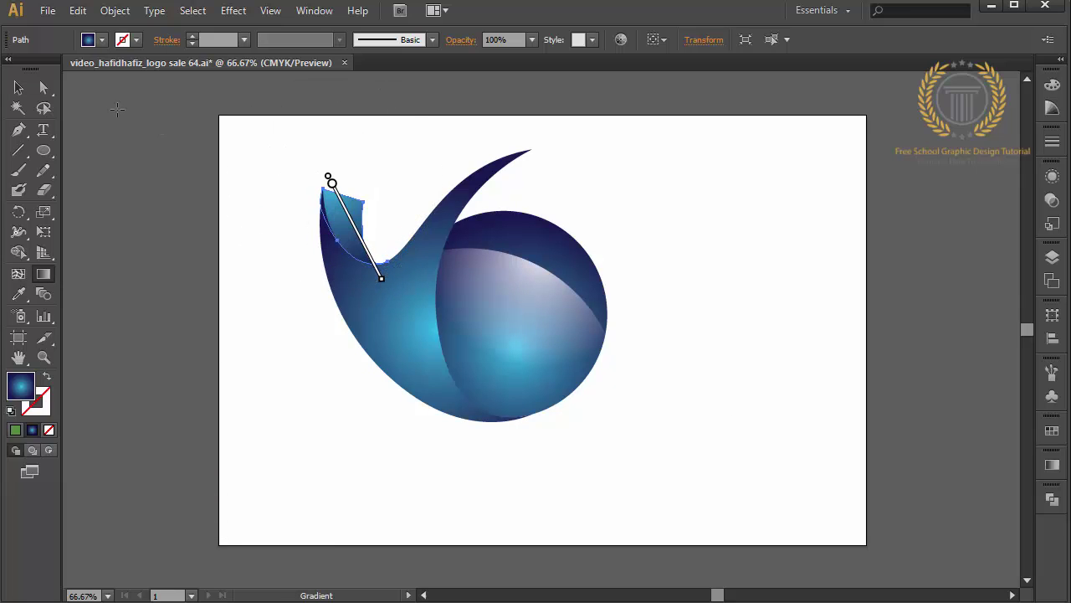
key(v)
click(100, 123)
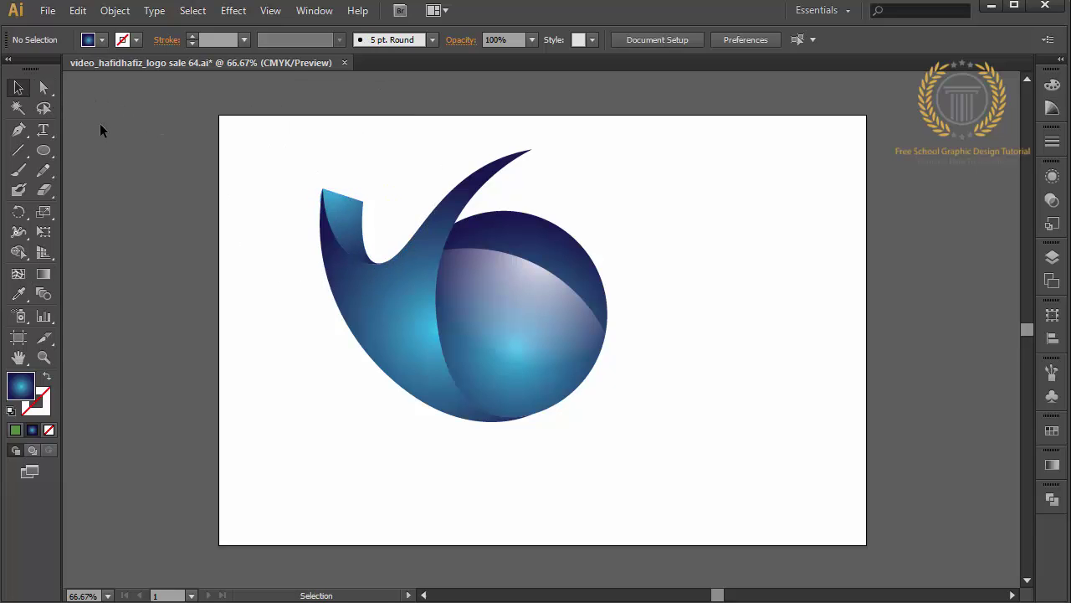
Step: Inspect a point on the fold's curved edge with Direct Selection, then deselect
click(45, 87)
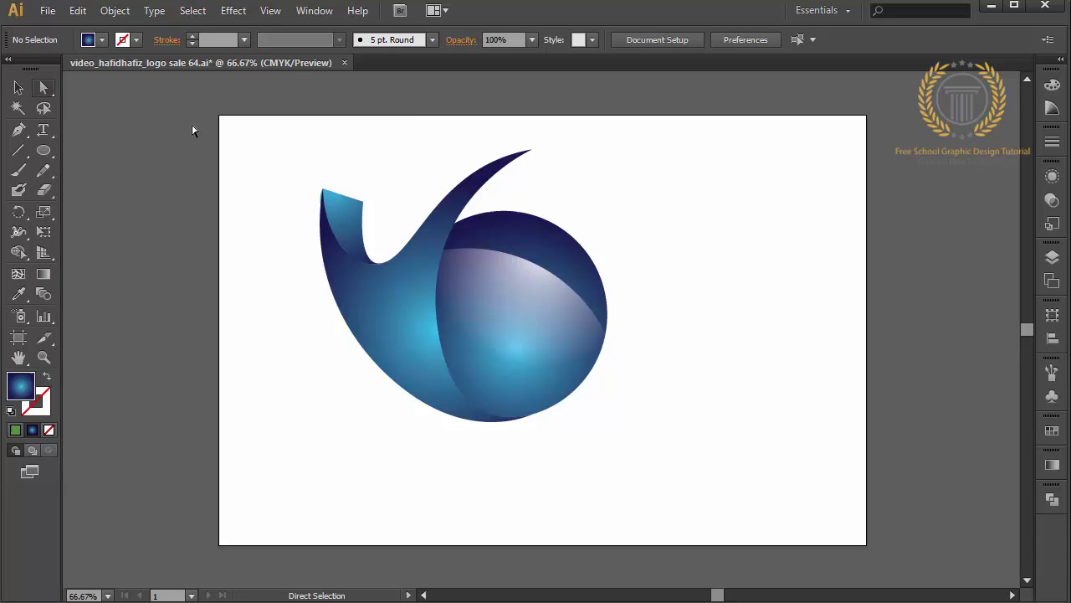
click(336, 240)
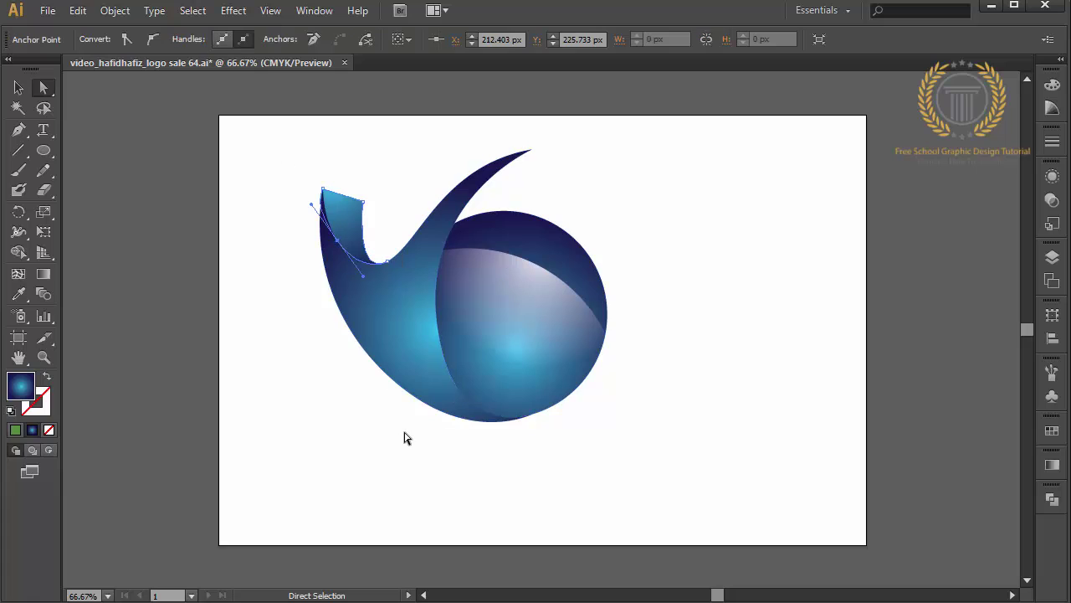
click(300, 371)
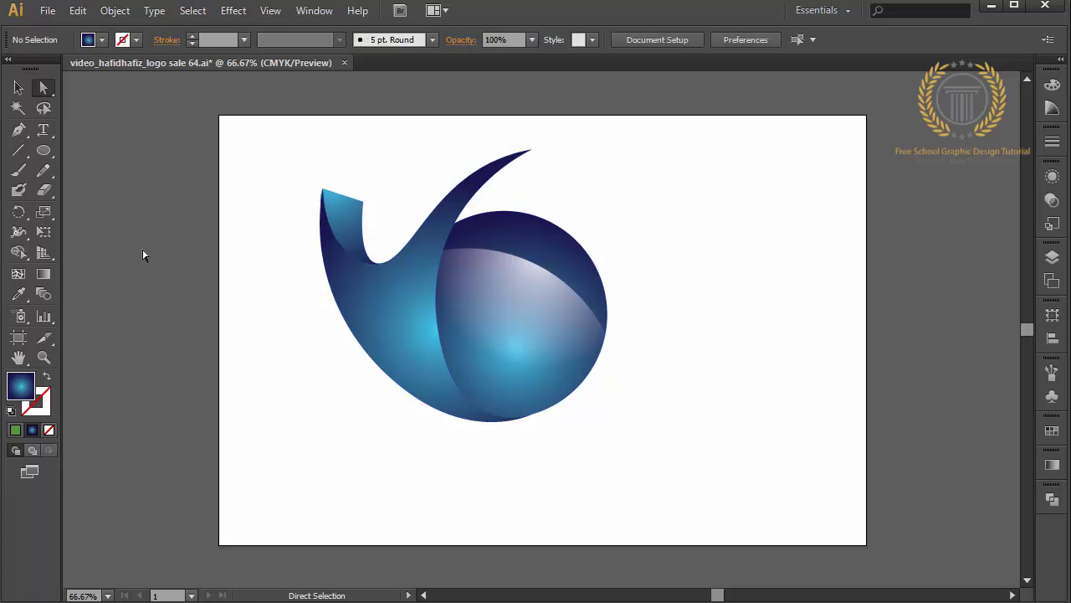
click(18, 129)
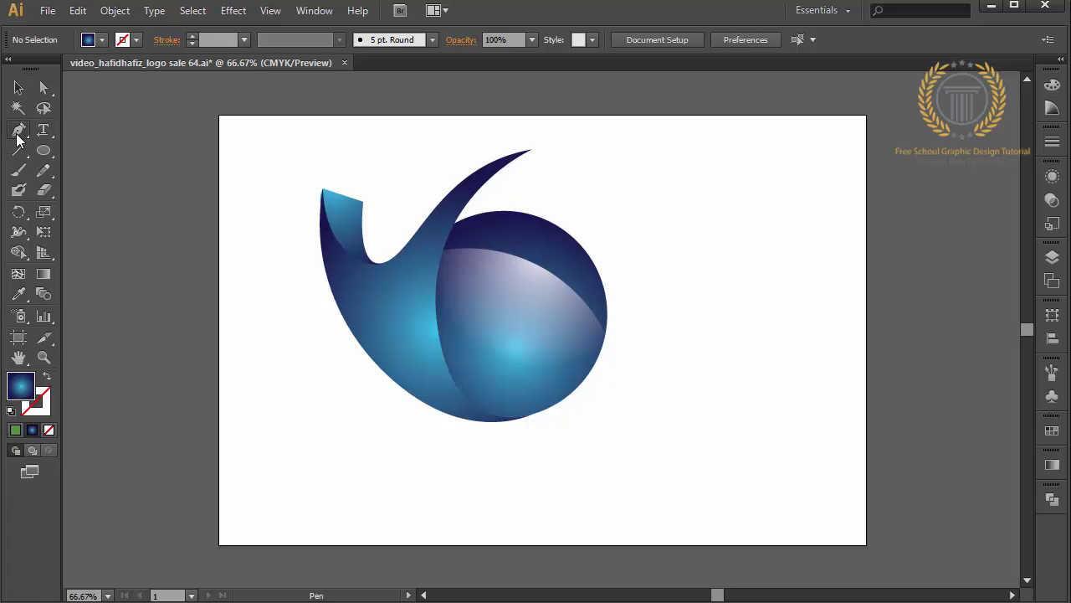
Step: Start the blade at the swoosh's top tip and curve it down the sphere's left side
click(532, 153)
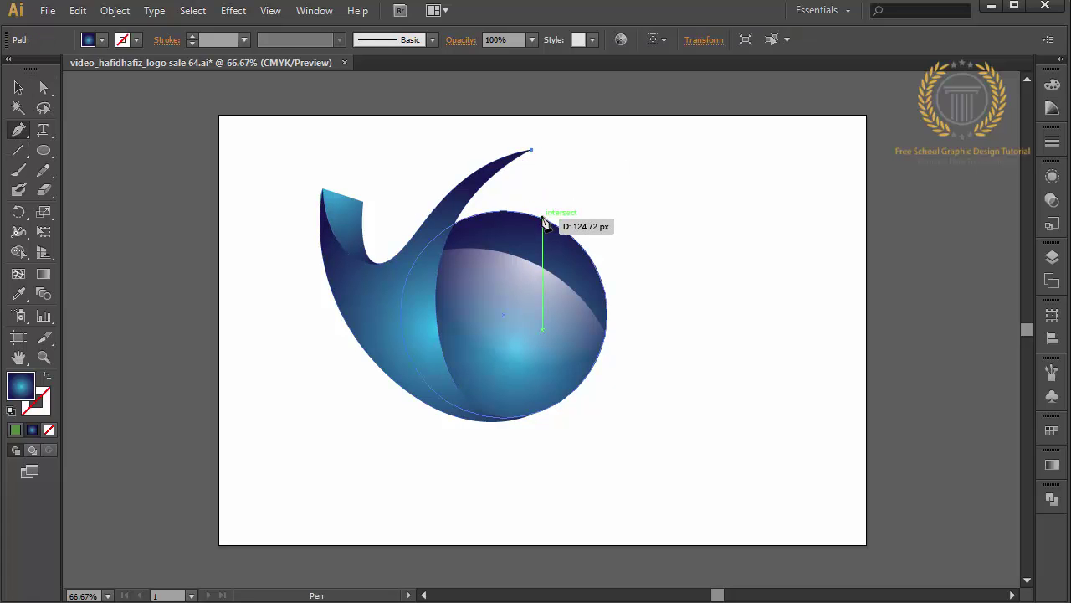
click(543, 220)
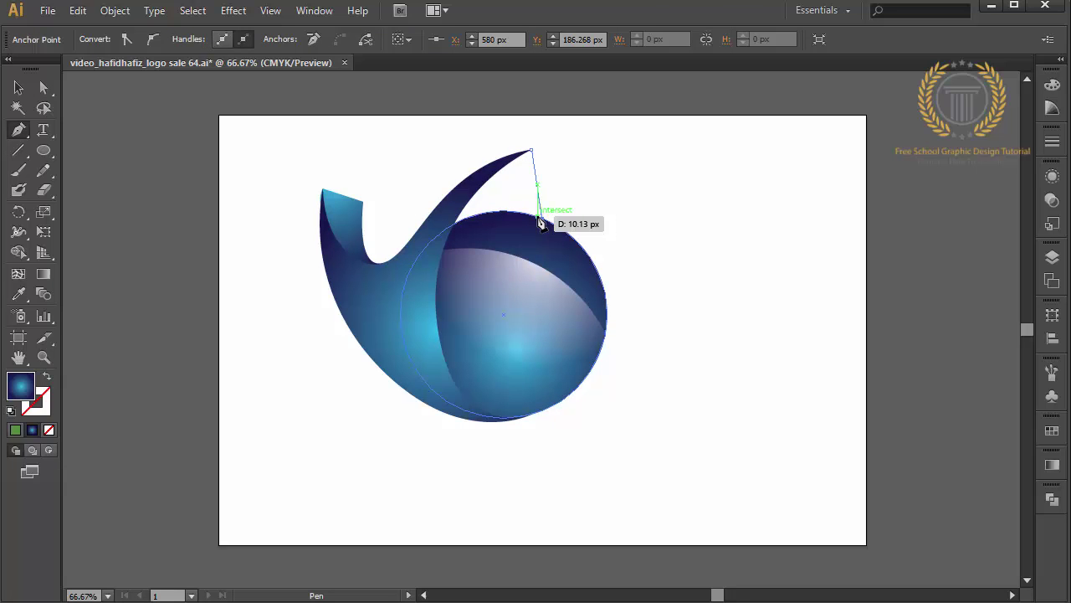
key(ctrl+z)
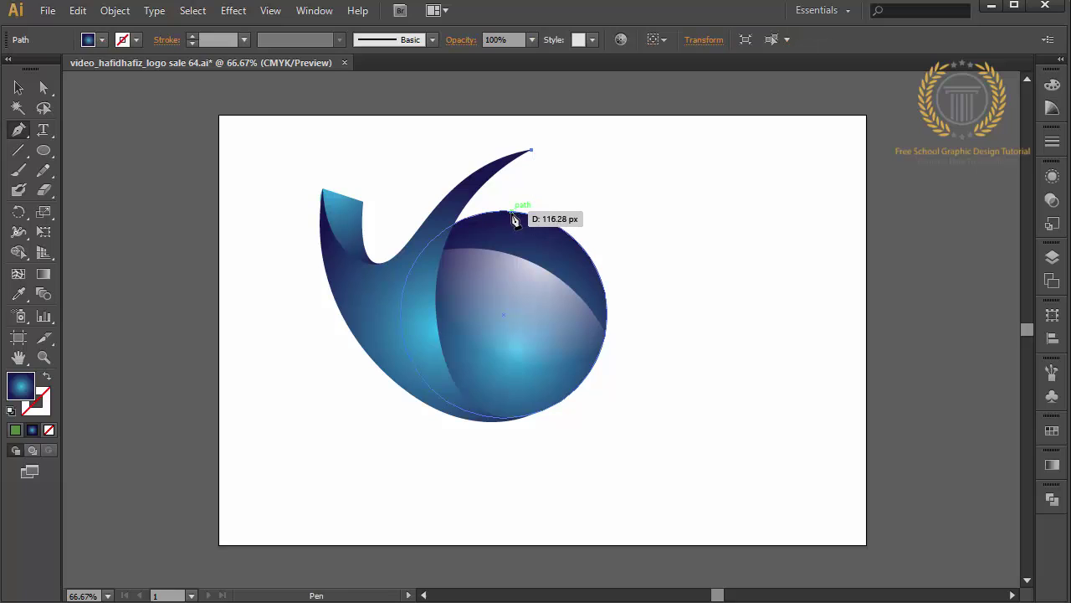
click(505, 212)
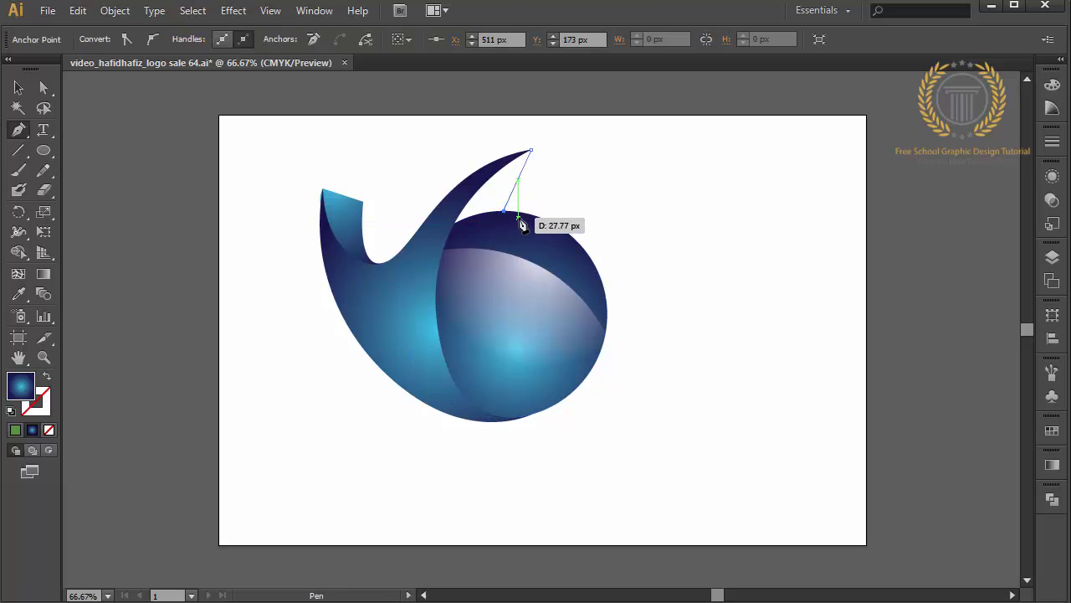
key(ctrl+z)
click(519, 215)
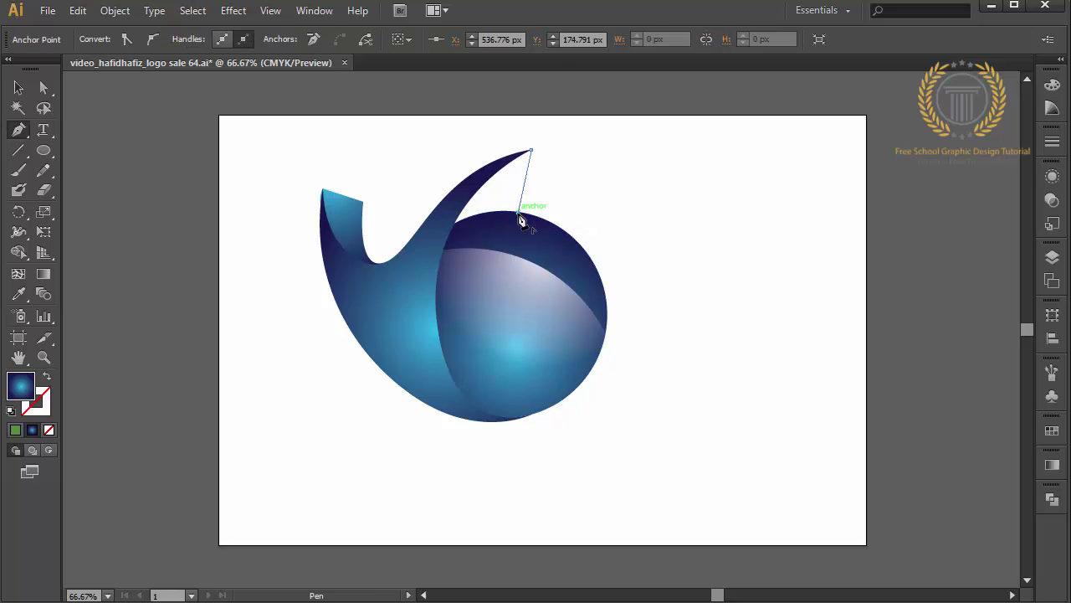
drag(446, 297, 443, 375)
drag(444, 375, 437, 374)
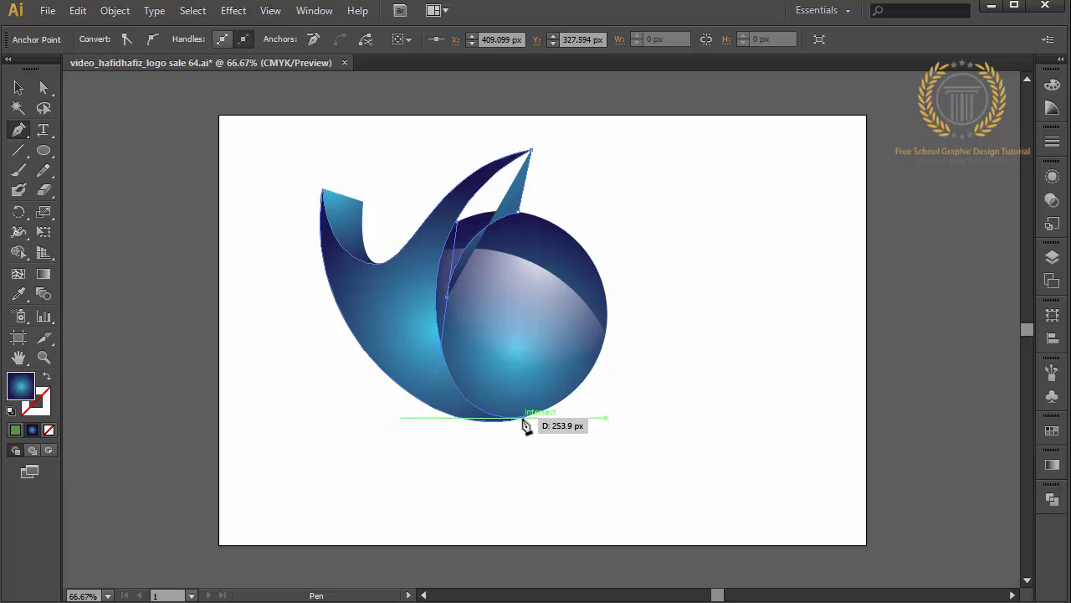
Step: Add a point at the sphere's bottom, reshape the left curve, and close the blade at the top tip
drag(521, 417, 566, 413)
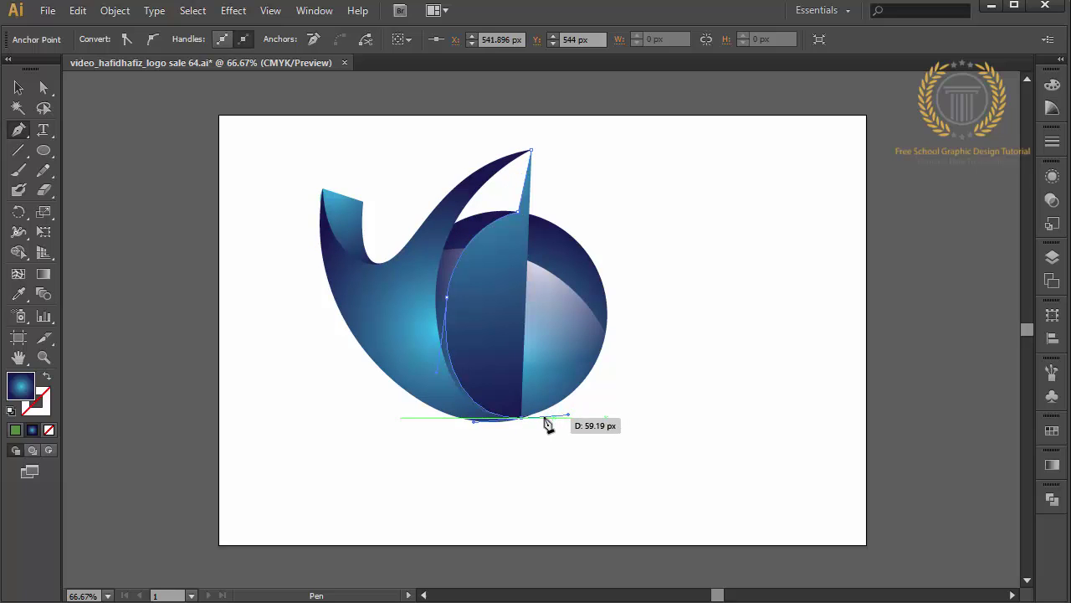
click(521, 416)
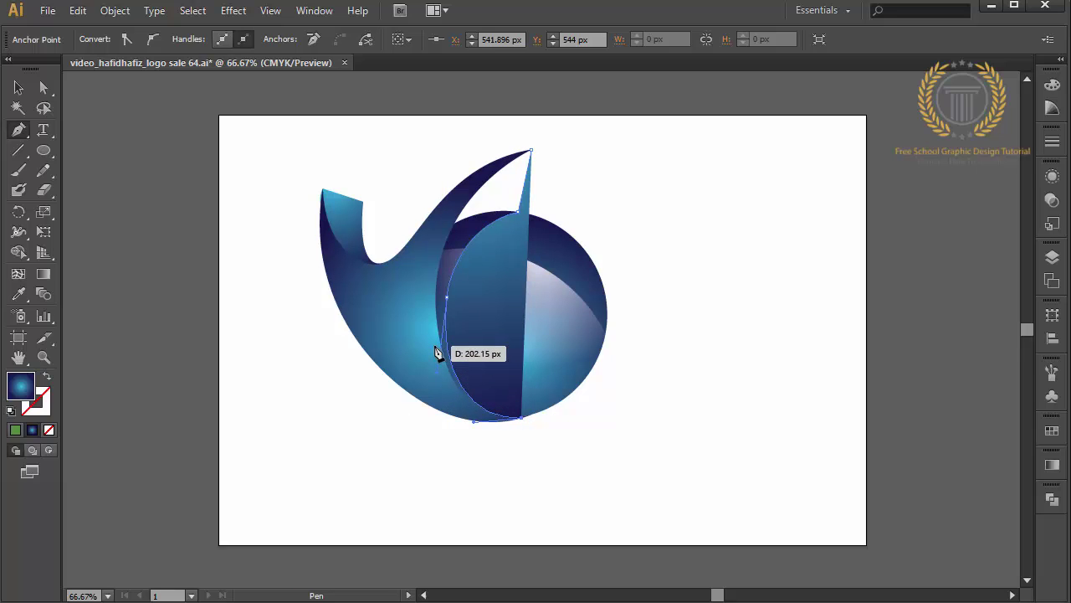
click(434, 345)
drag(416, 264, 414, 266)
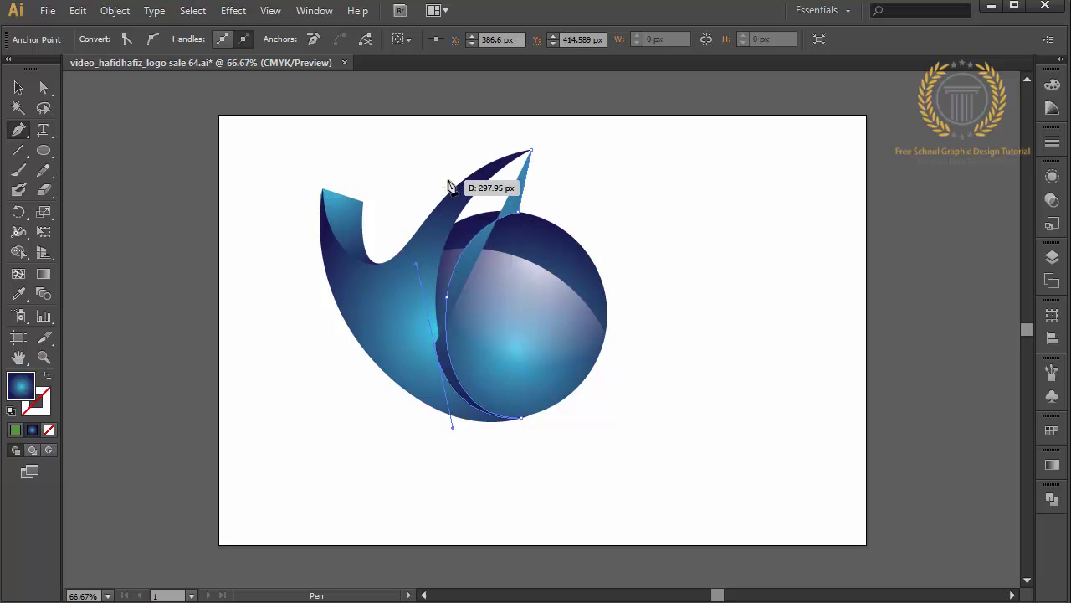
drag(530, 154, 612, 117)
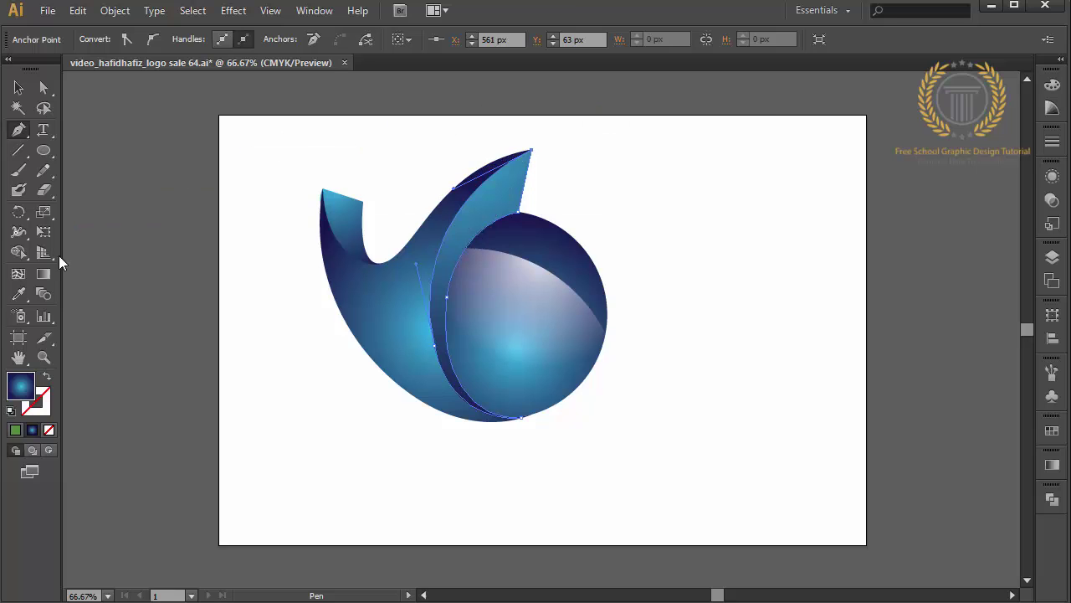
click(44, 273)
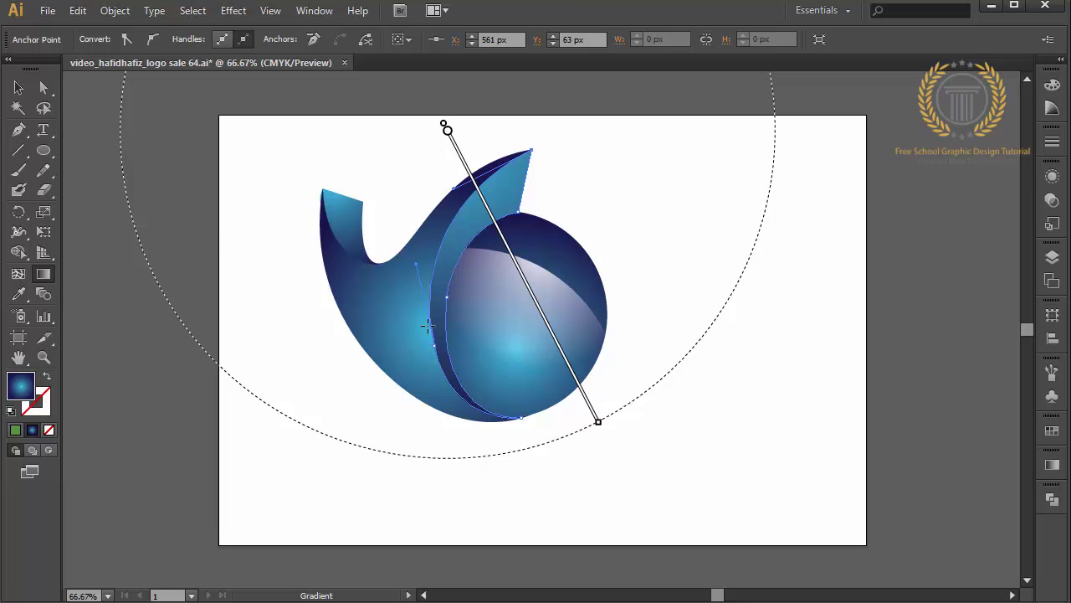
Step: Redraw the crescent's gradient diagonally toward the lower right, then select the large swoosh
drag(424, 282, 592, 377)
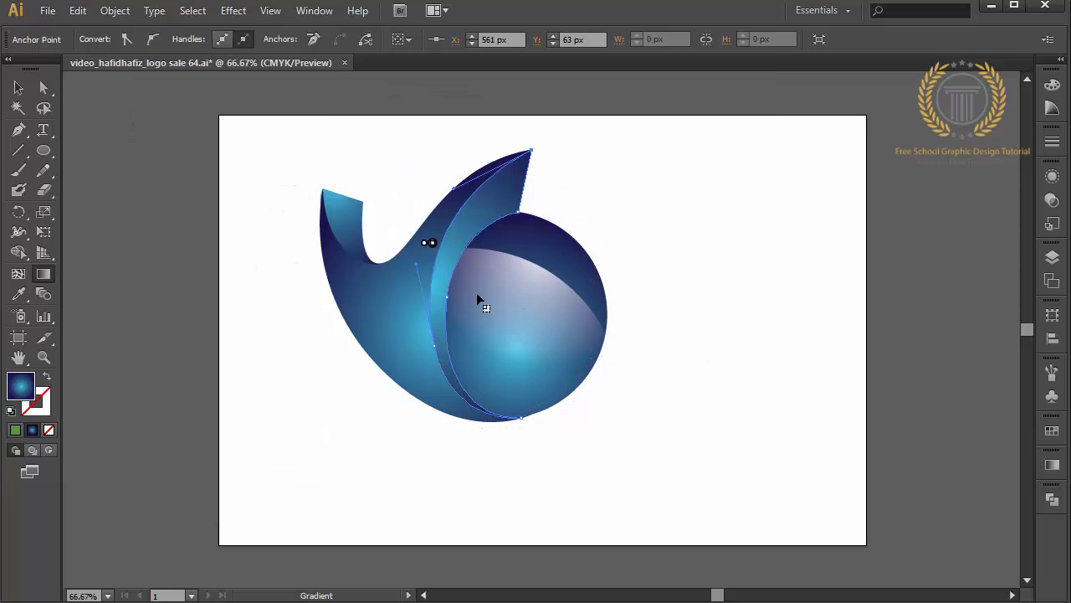
drag(430, 242, 574, 395)
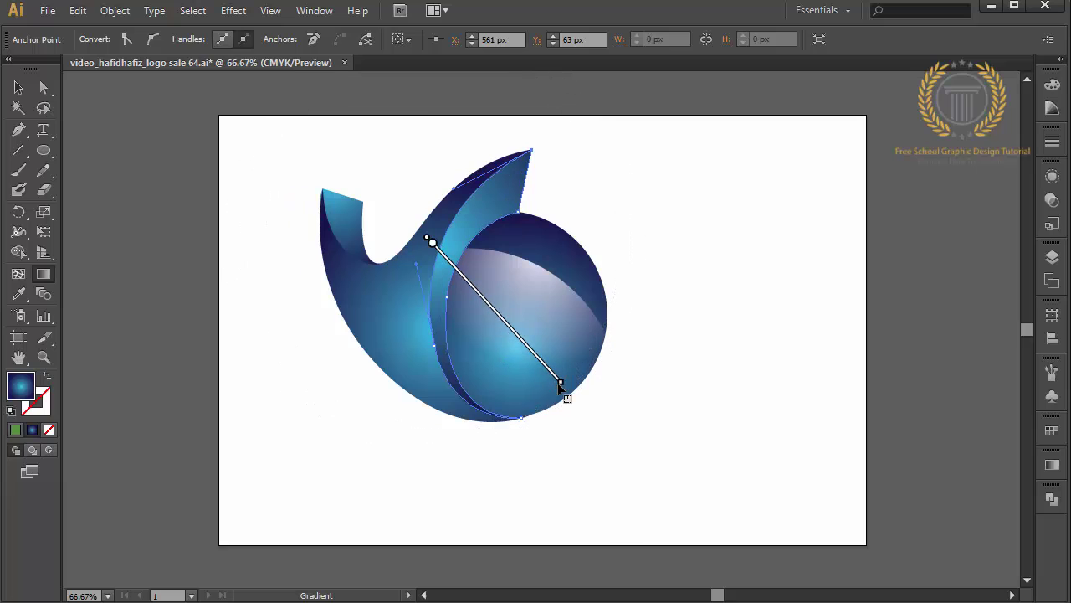
click(26, 89)
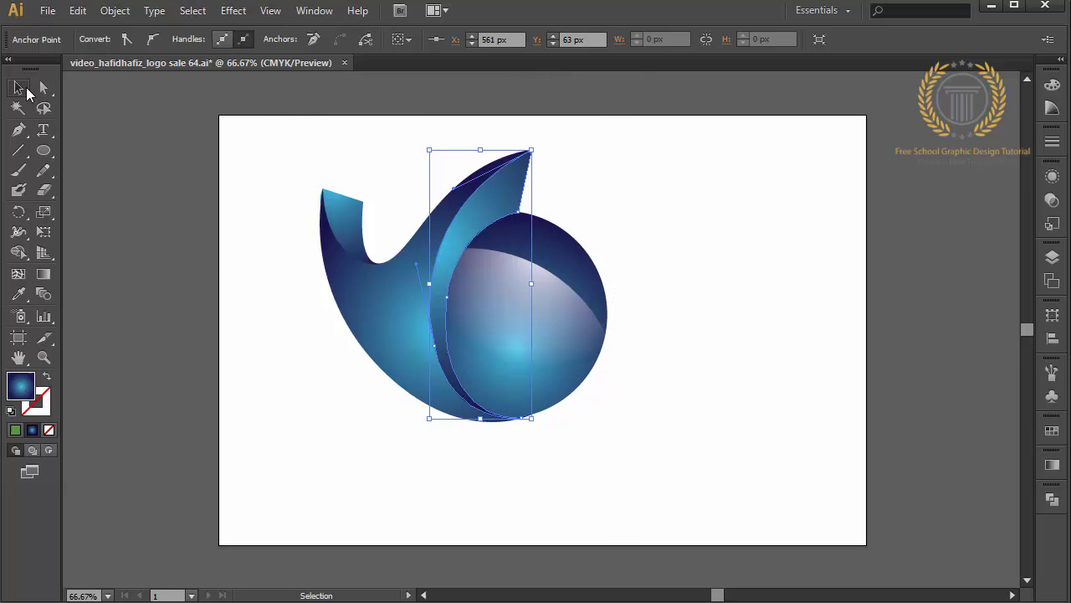
click(395, 365)
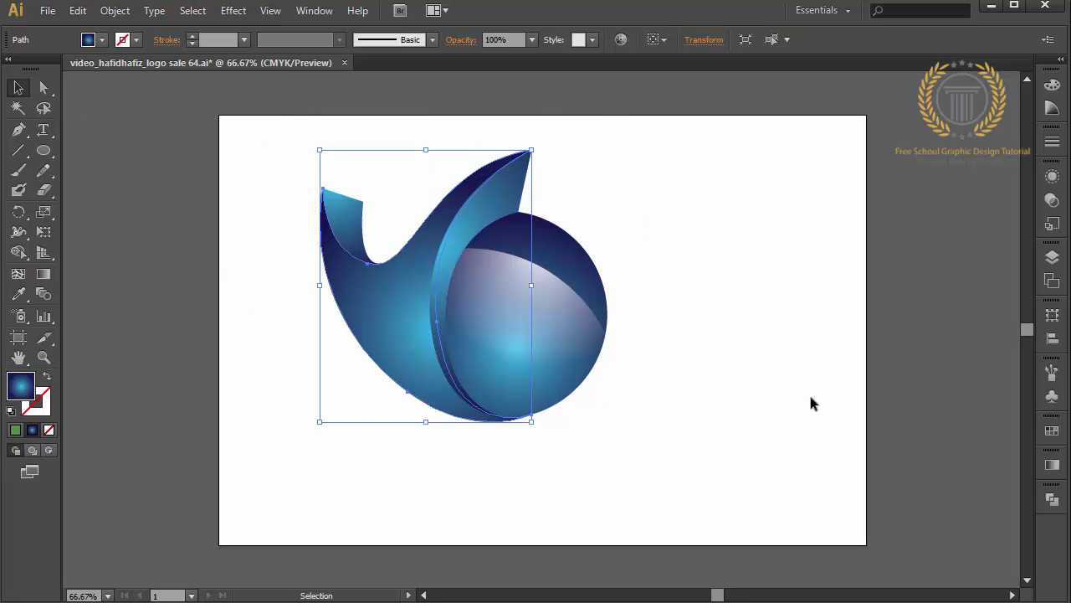
Step: Fill the swoosh with the white-grey radial gradient, angled diagonally toward the lower right
click(1052, 431)
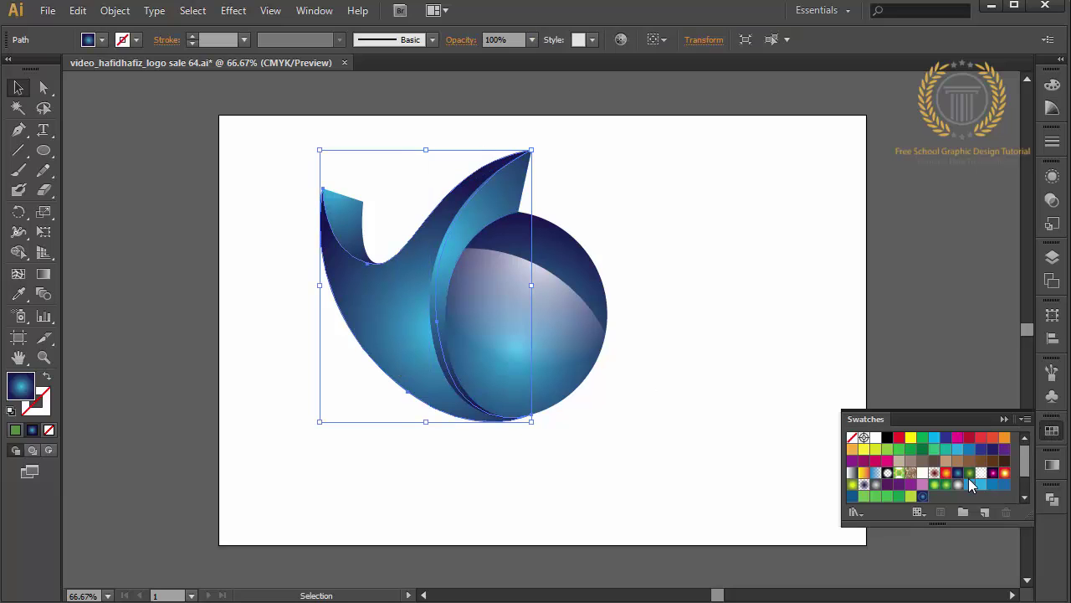
click(959, 486)
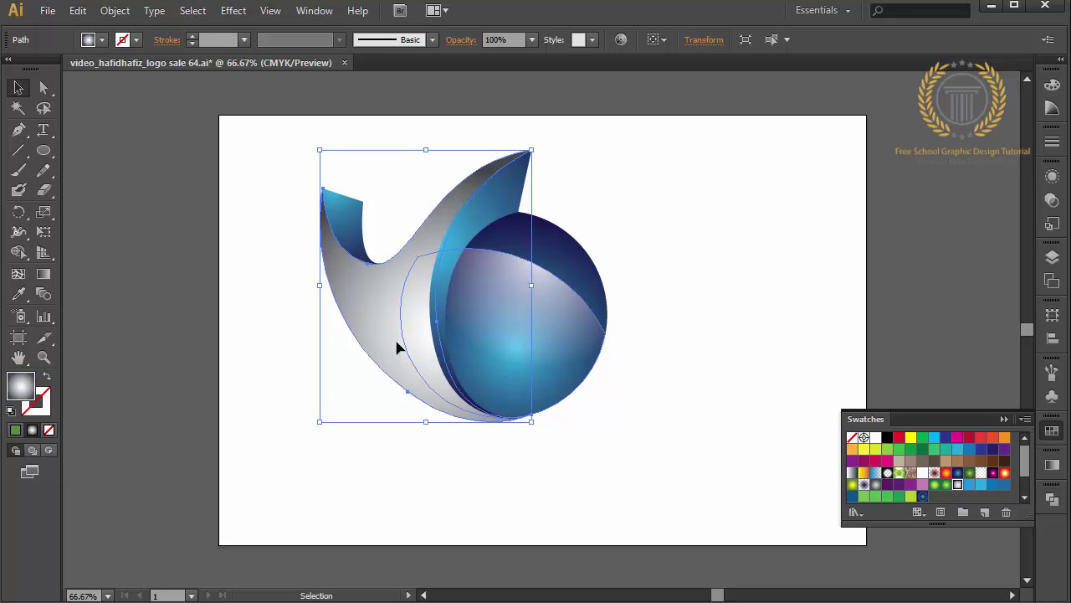
click(43, 274)
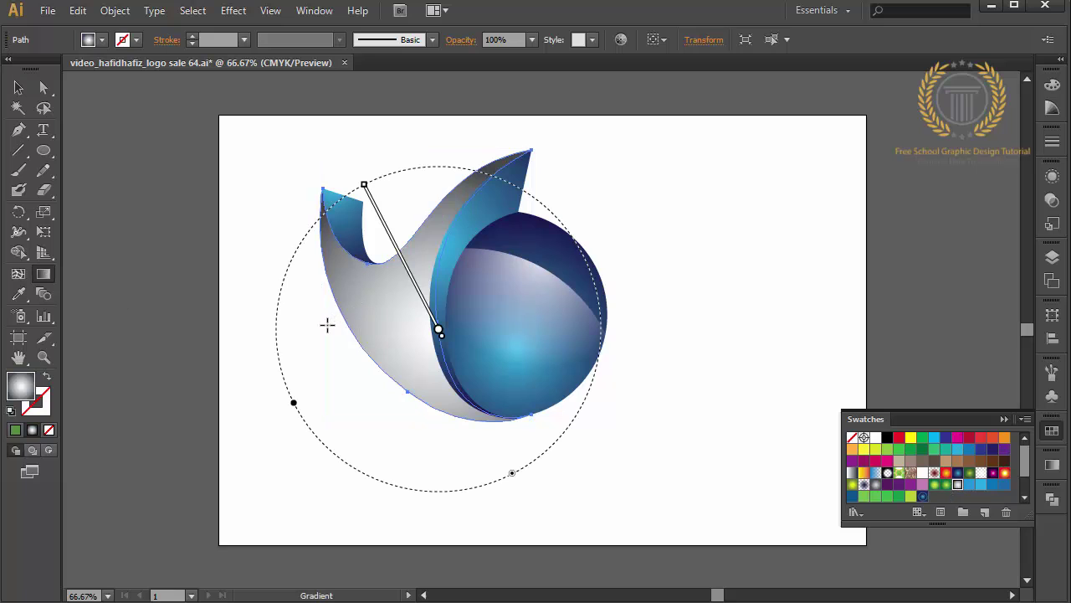
drag(326, 323, 514, 434)
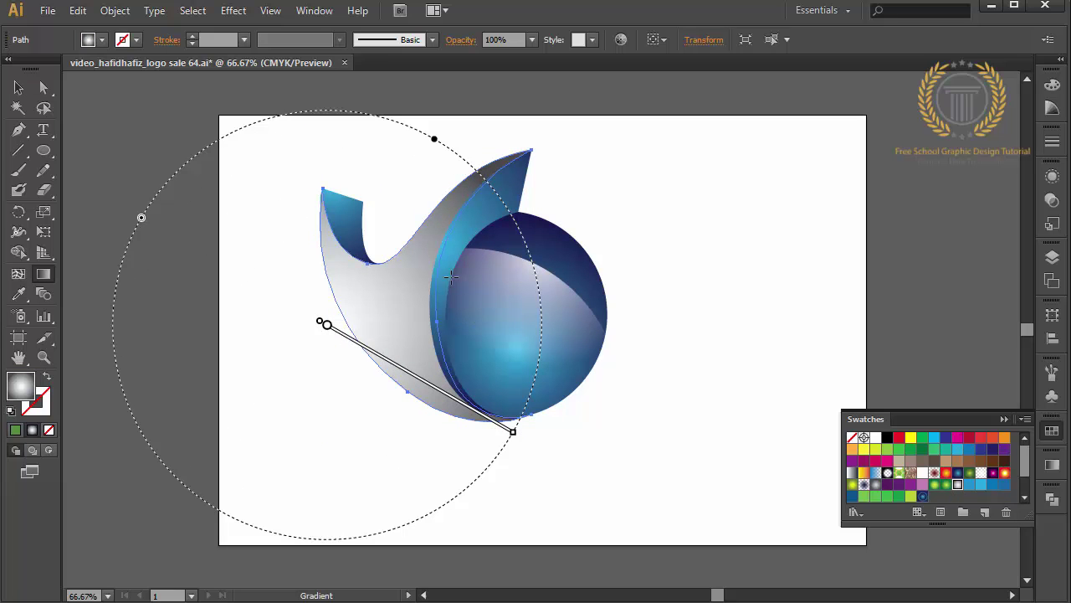
drag(451, 276, 546, 439)
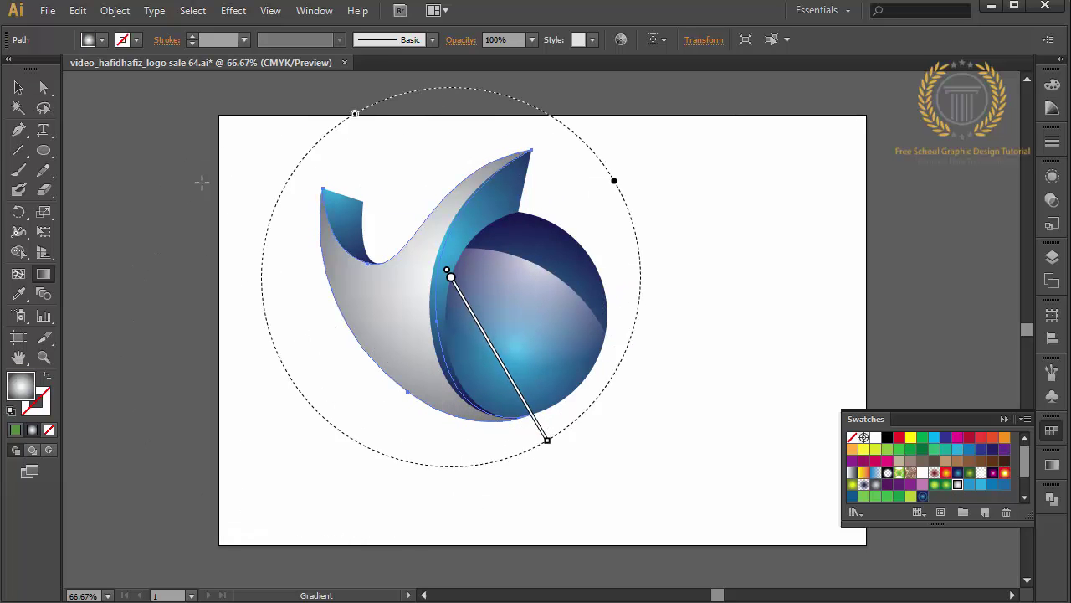
click(19, 88)
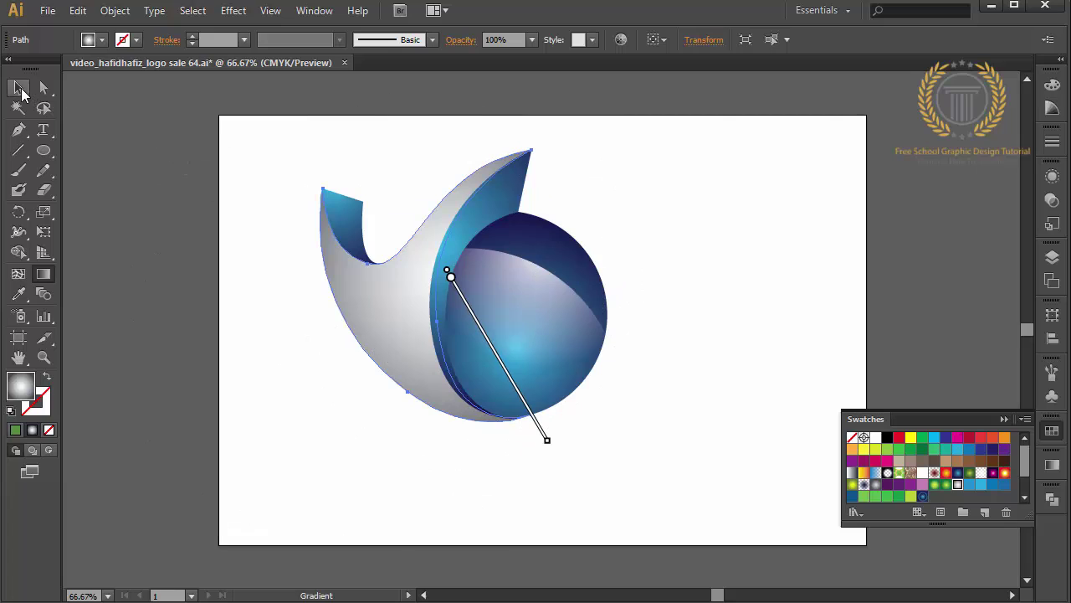
click(209, 210)
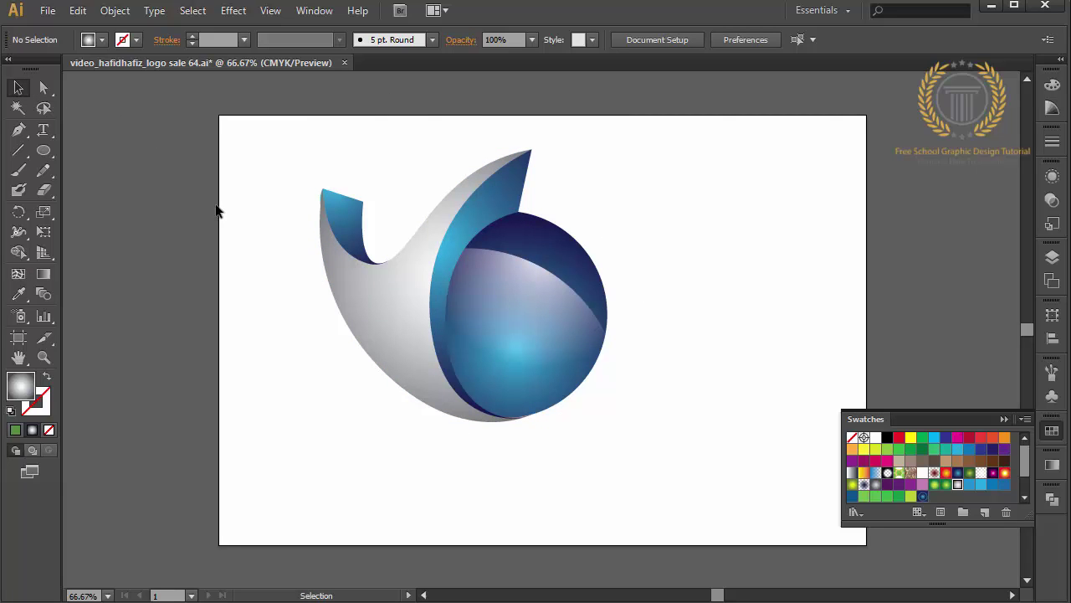
Step: Check the front crescent's path with Direct Selection, deselect, and close Swatches
click(44, 88)
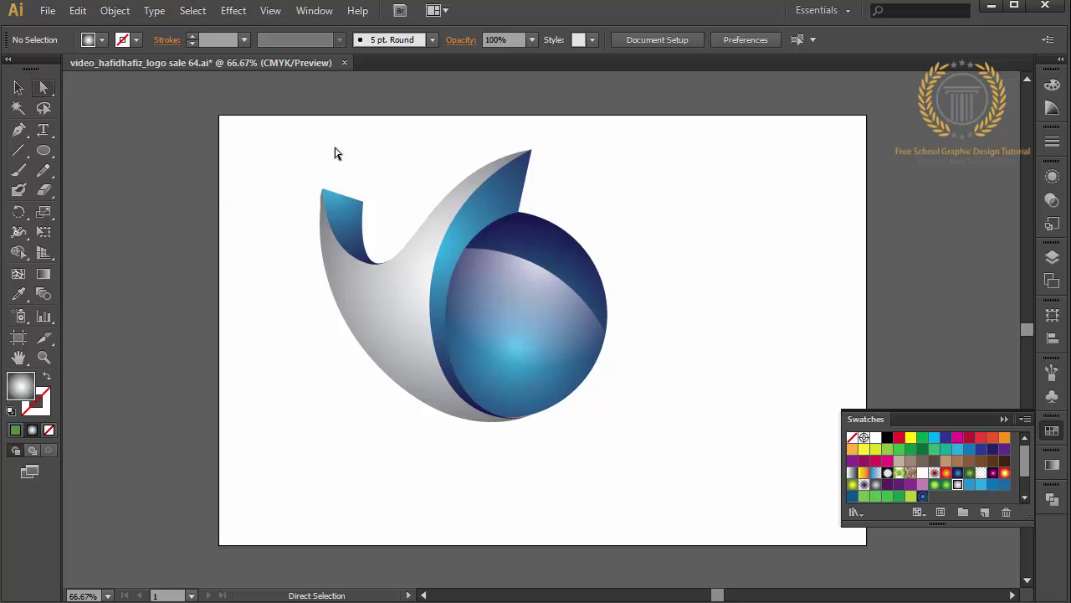
click(518, 212)
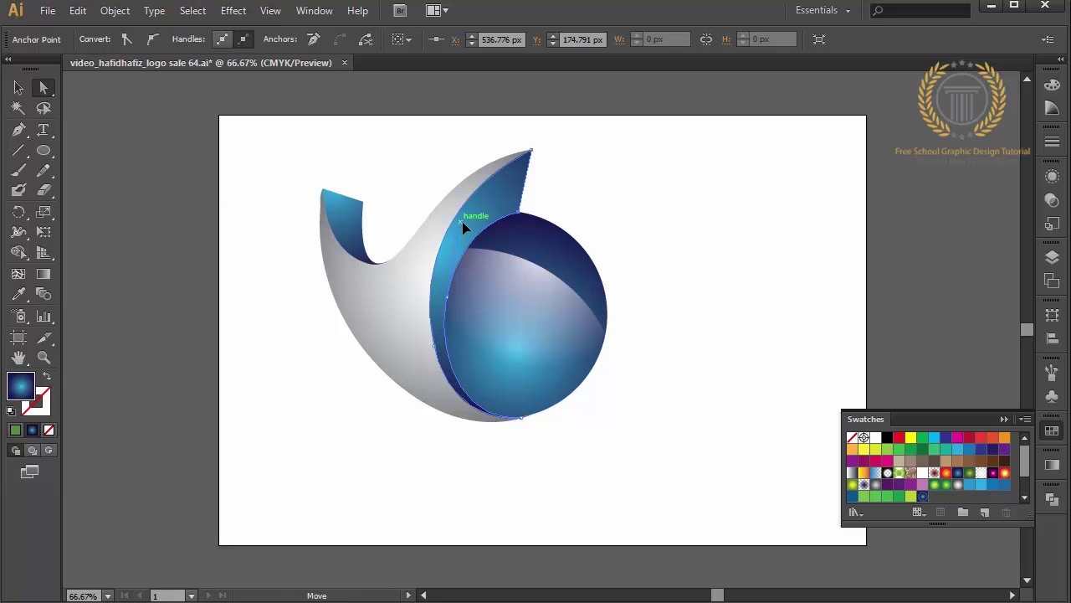
click(661, 279)
click(1003, 419)
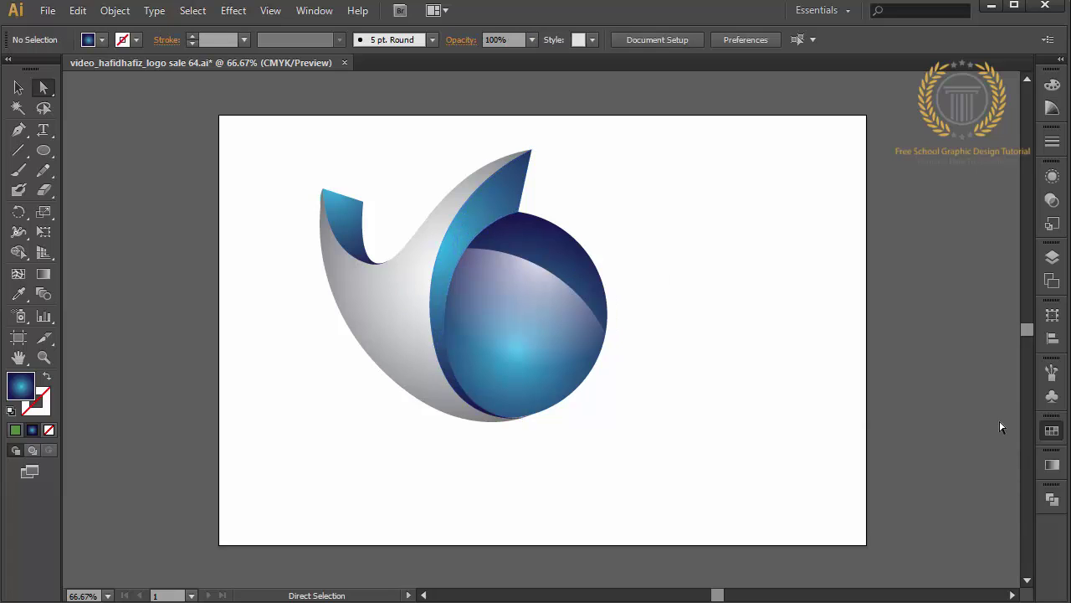
Step: Draw a small circle and move it onto the swoosh's upper-left tip
click(44, 150)
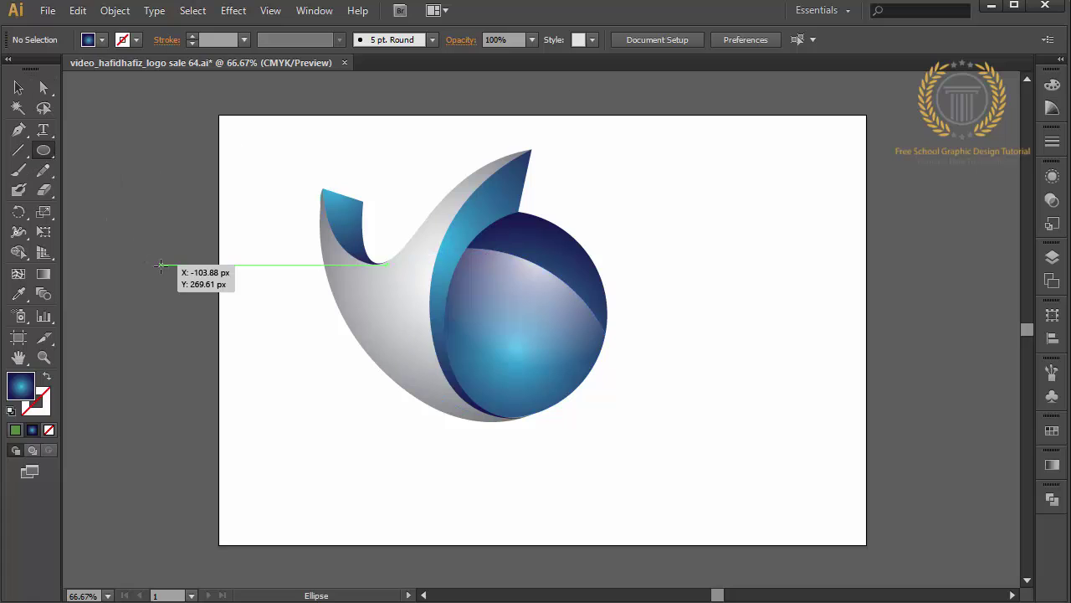
drag(161, 264, 226, 330)
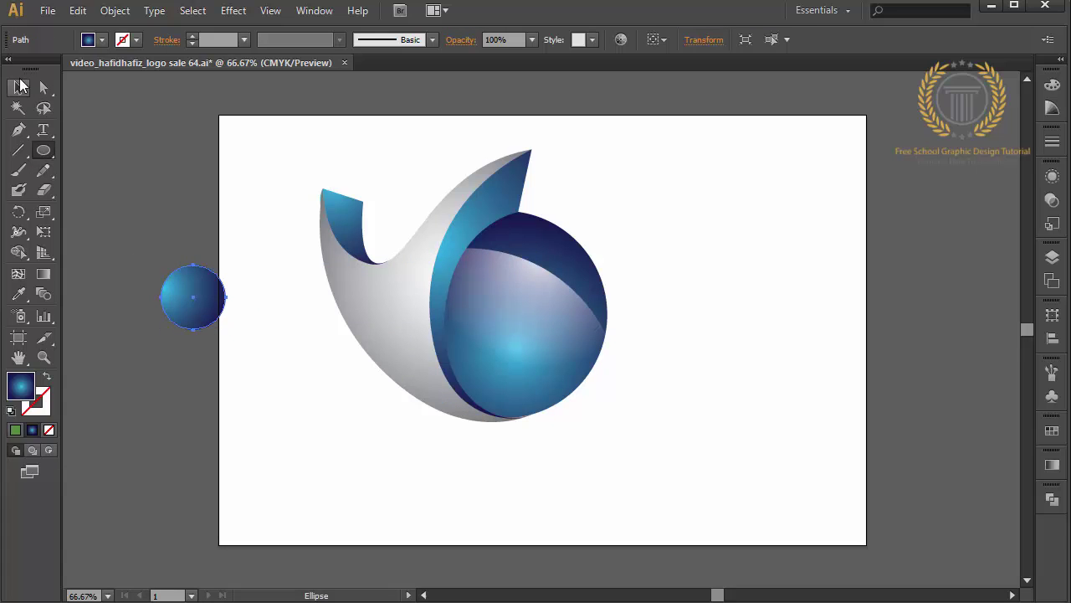
click(19, 87)
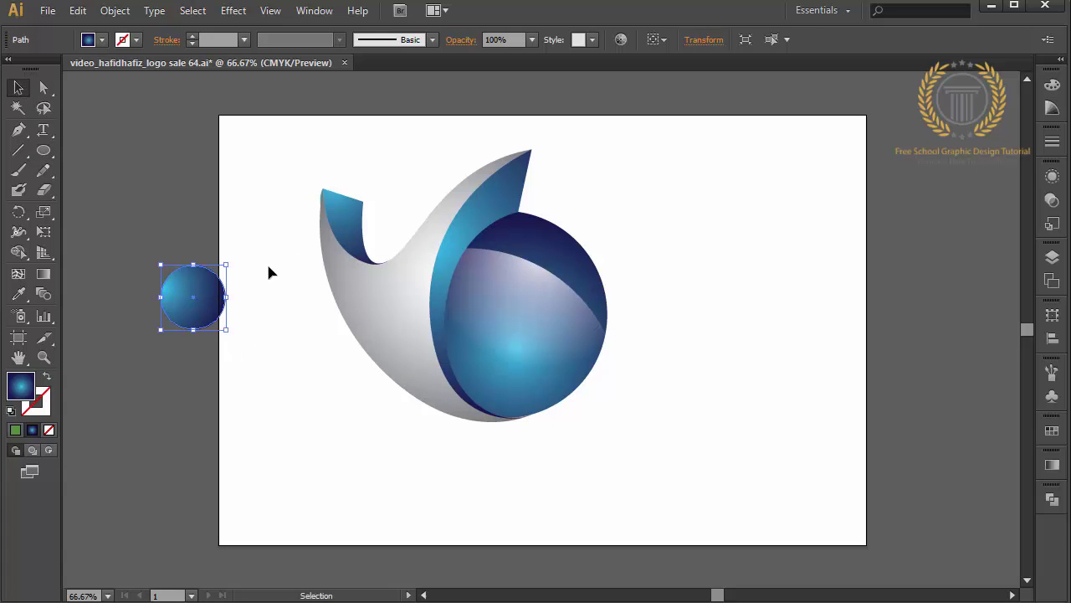
drag(195, 297, 382, 210)
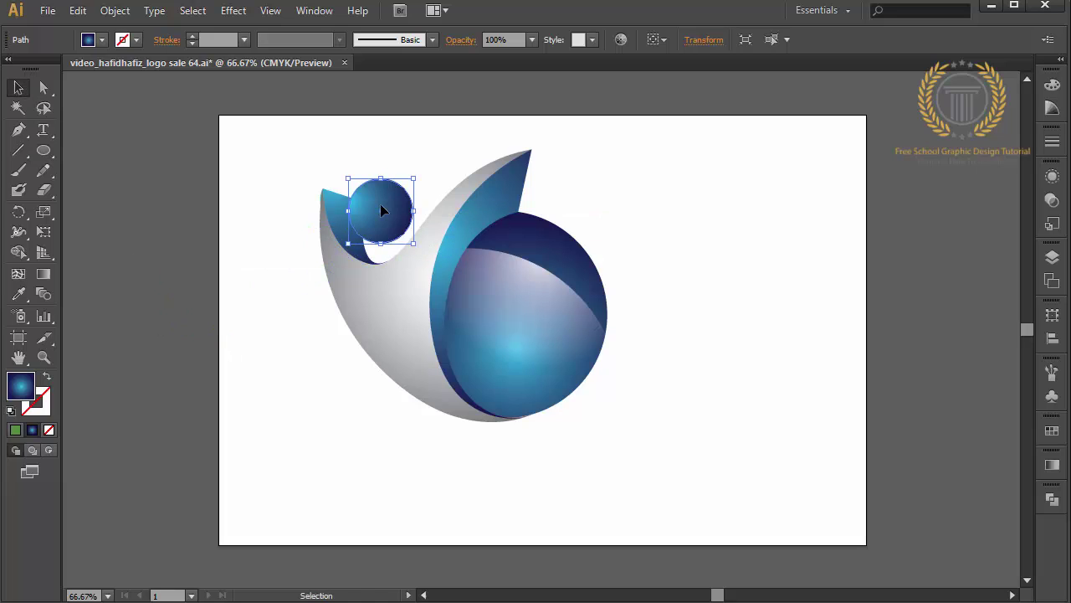
Step: Eyedropper the swoosh's silver gradient onto the small circle
click(19, 294)
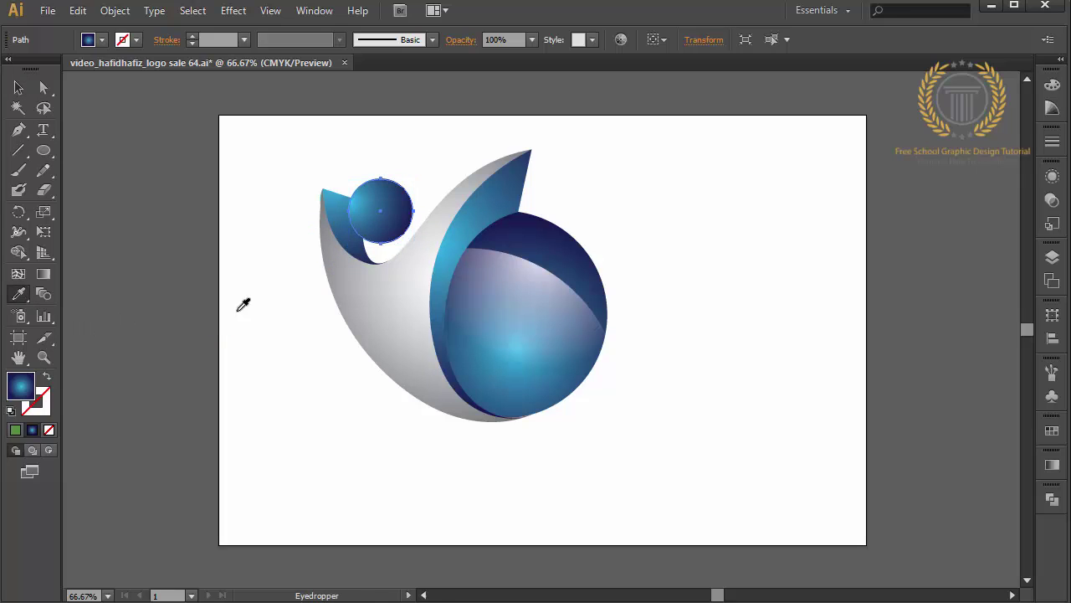
click(407, 323)
click(19, 87)
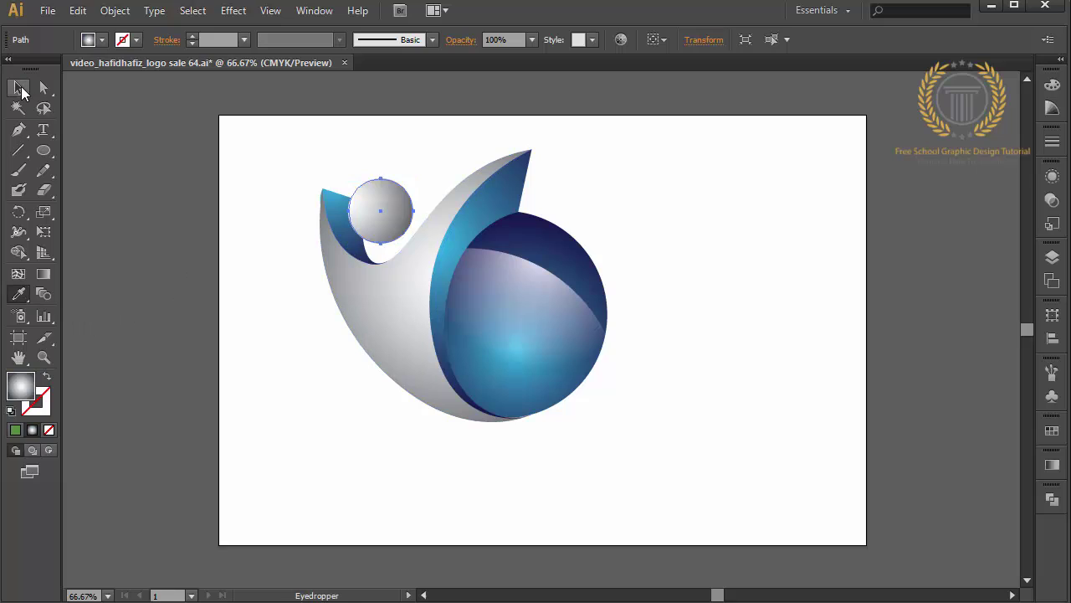
click(121, 142)
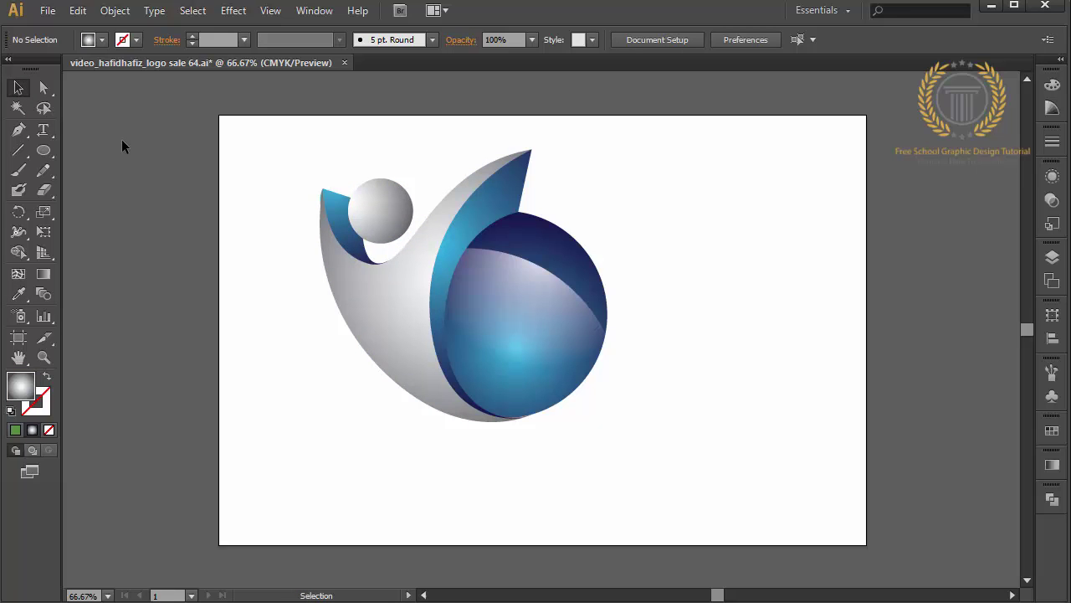
Step: Paste a copy of the blue crescent in front, nudge it right, widen and lower it
click(455, 264)
click(77, 11)
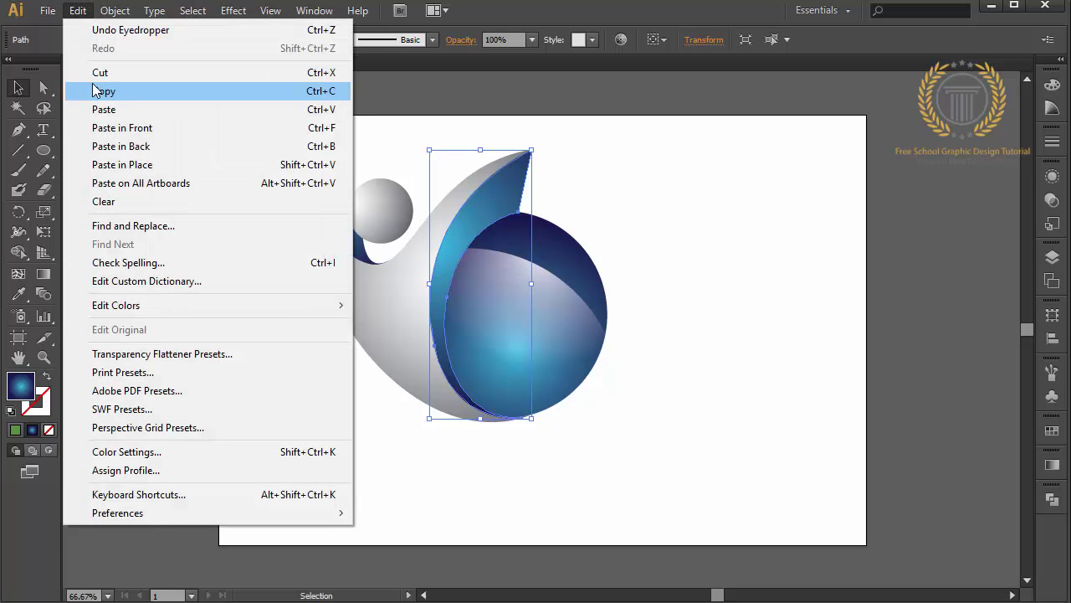
click(104, 91)
click(77, 10)
click(118, 127)
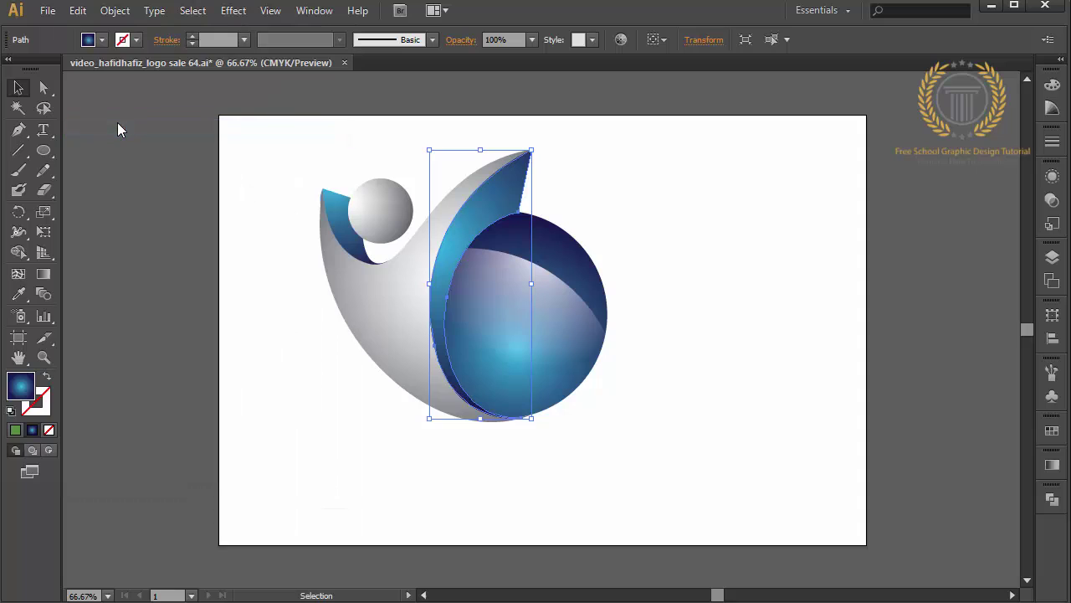
key(Right)
key(Right)
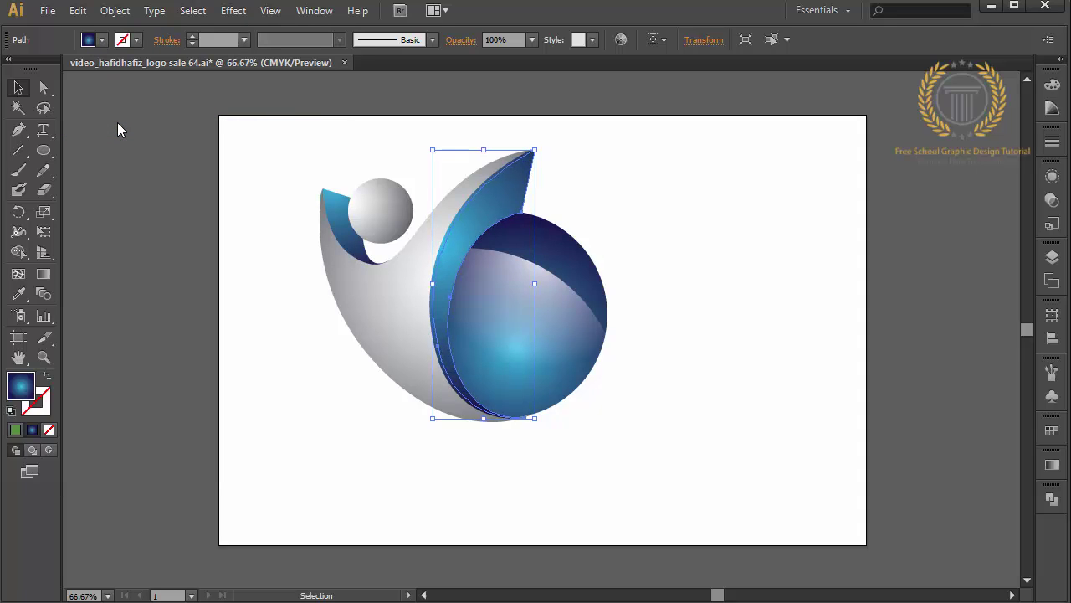
key(Right)
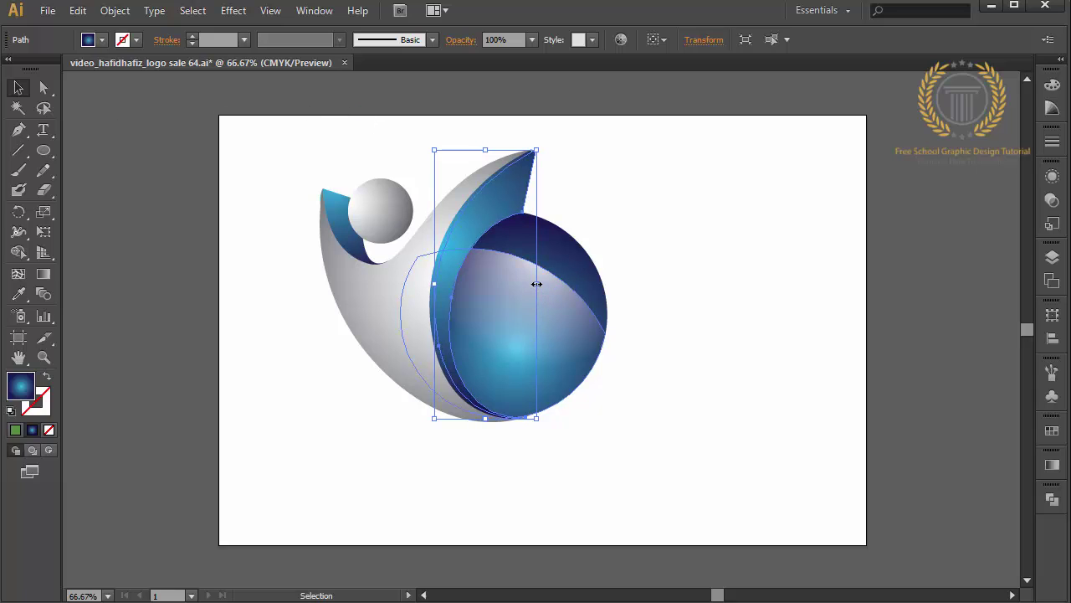
drag(537, 283, 550, 283)
drag(466, 237, 462, 249)
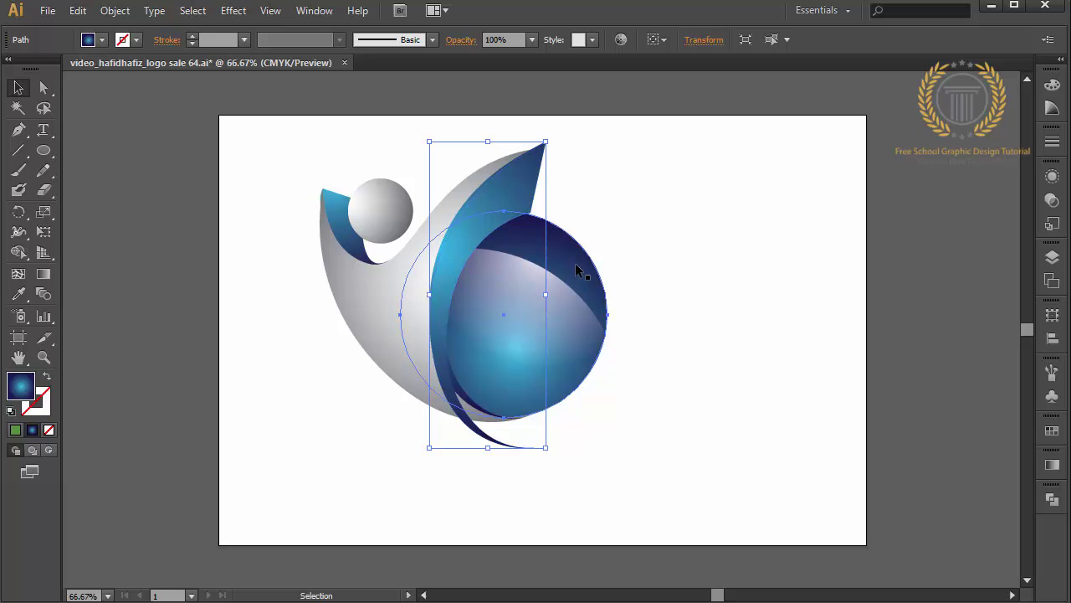
Step: Paste a copy of the blue sphere in front, send it backward, and select it with the crescent
click(575, 270)
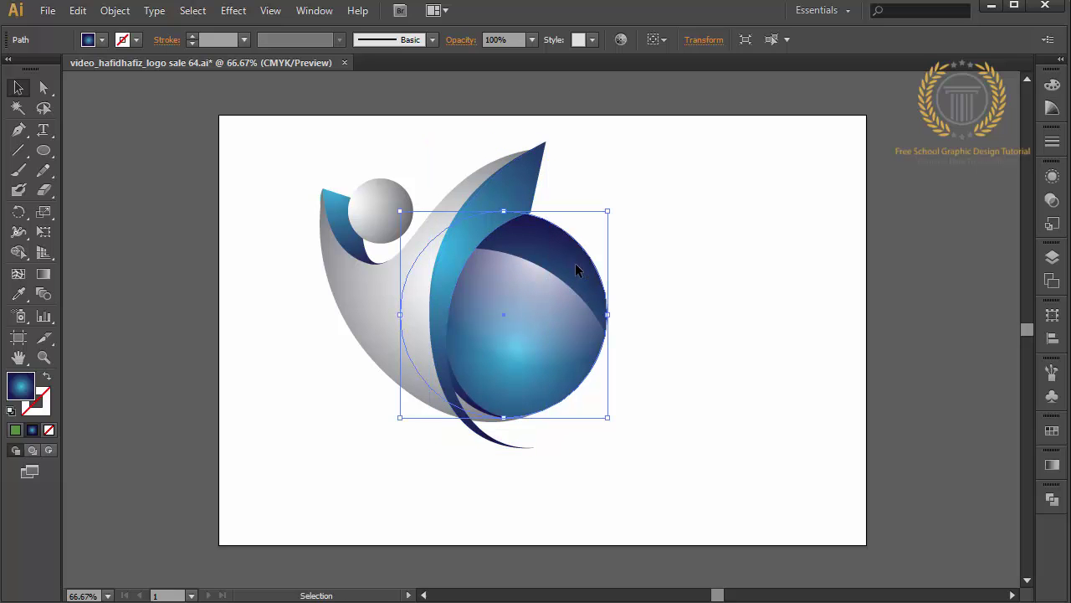
click(77, 10)
click(108, 94)
click(77, 10)
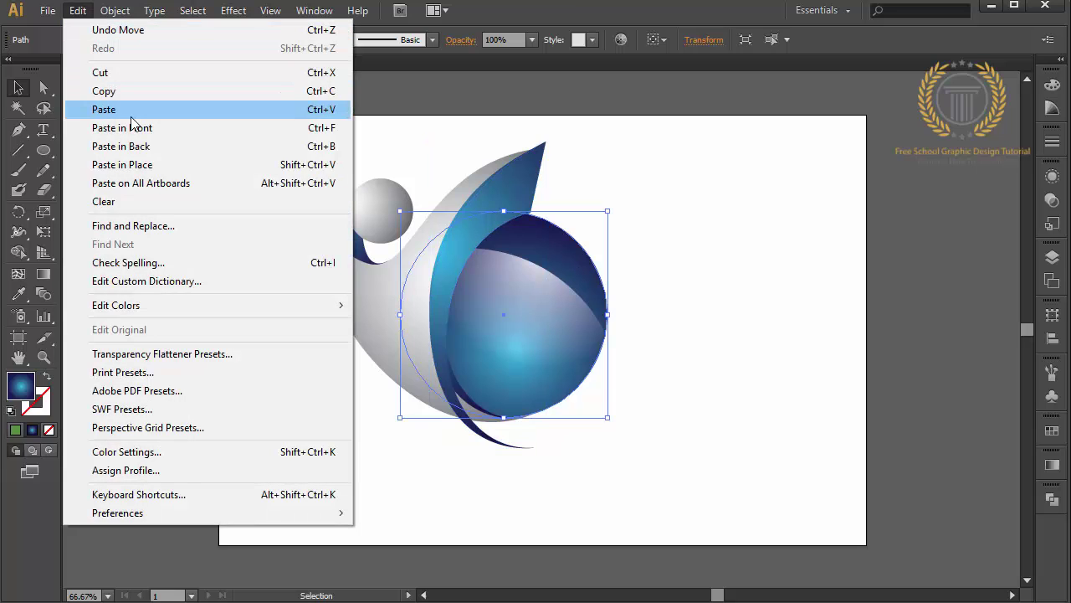
click(134, 128)
key(ctrl+[)
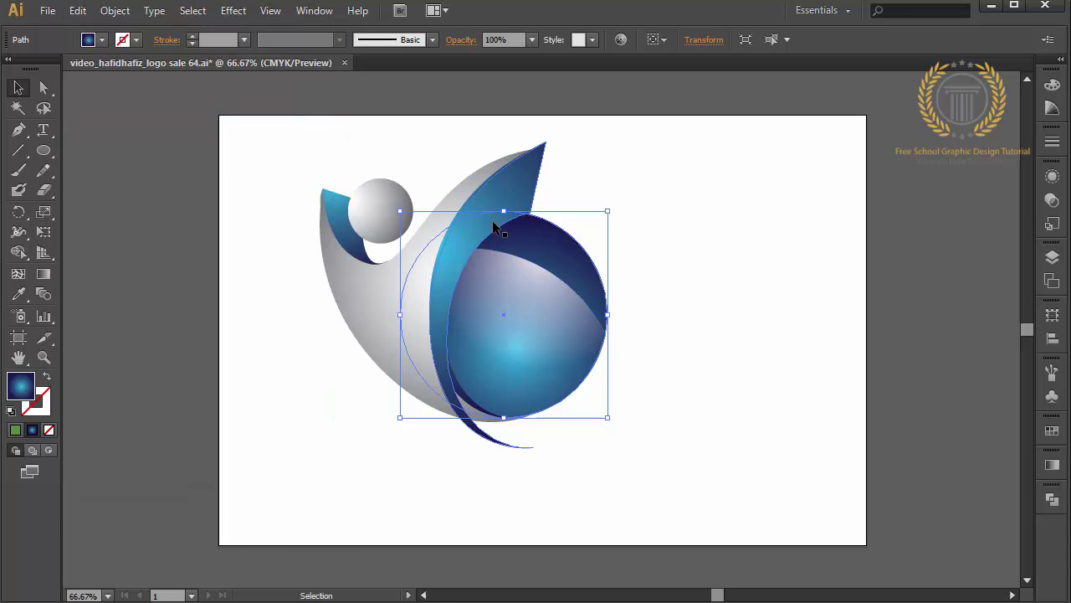
shift+click(492, 220)
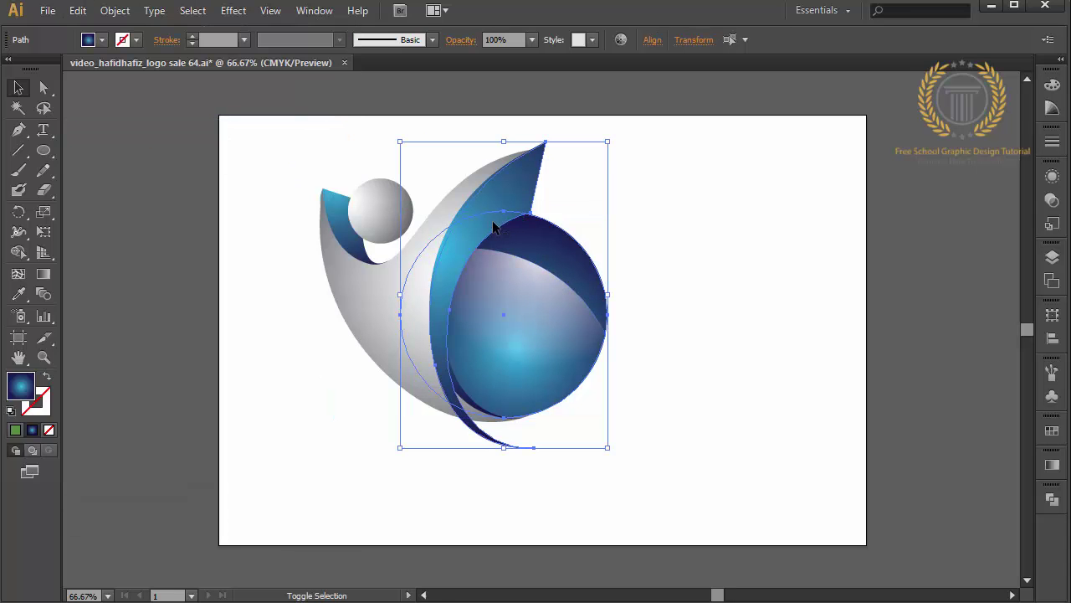
Step: Pathfinder-Intersect the sphere copy with the widened crescent, then send the result behind the large sphere
click(1052, 495)
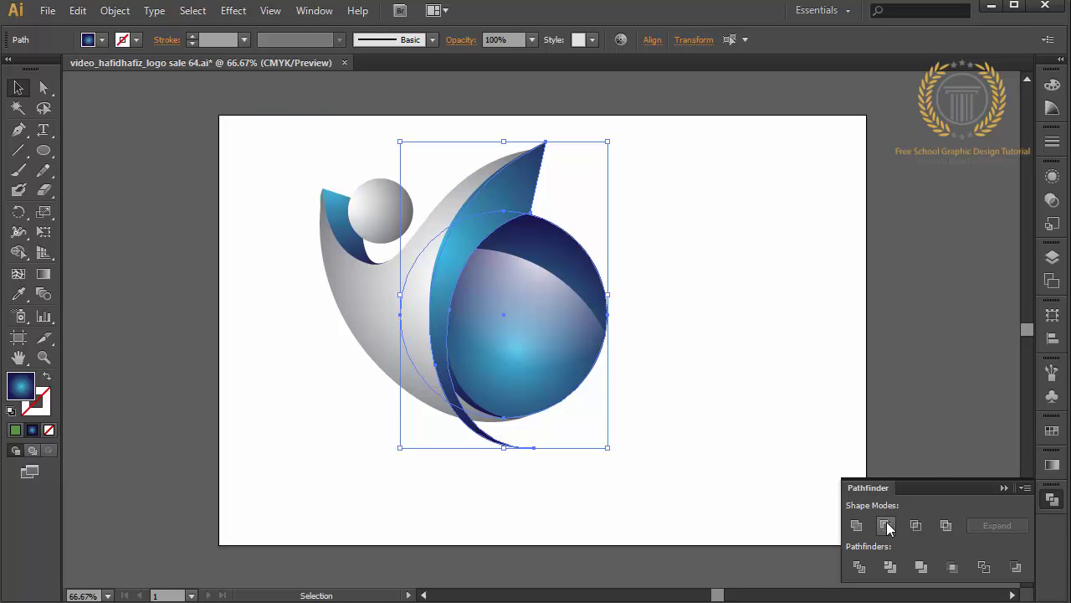
click(916, 525)
click(1004, 487)
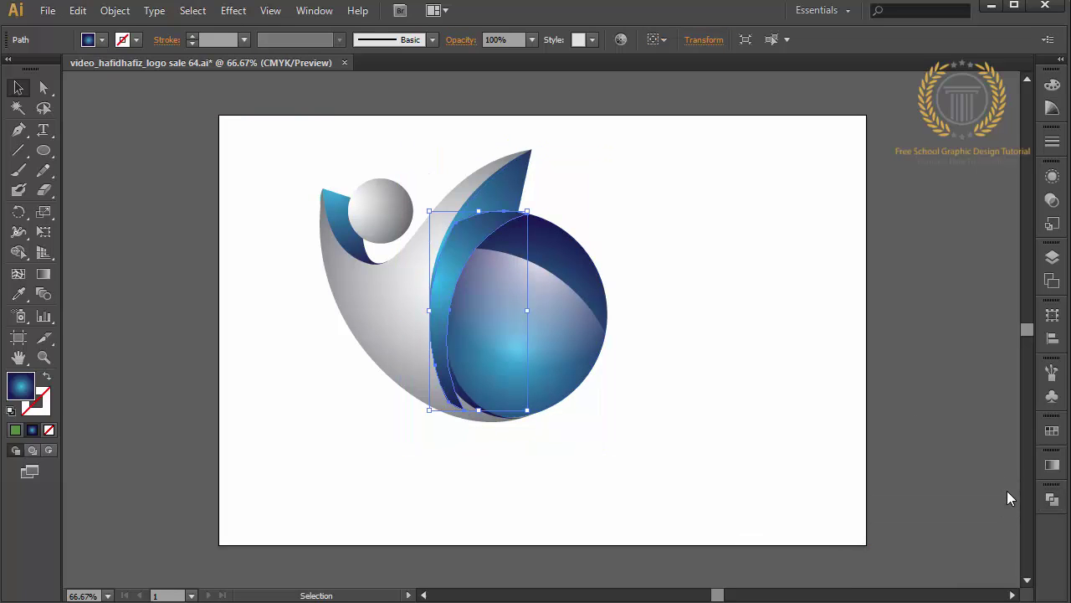
shift+click(584, 251)
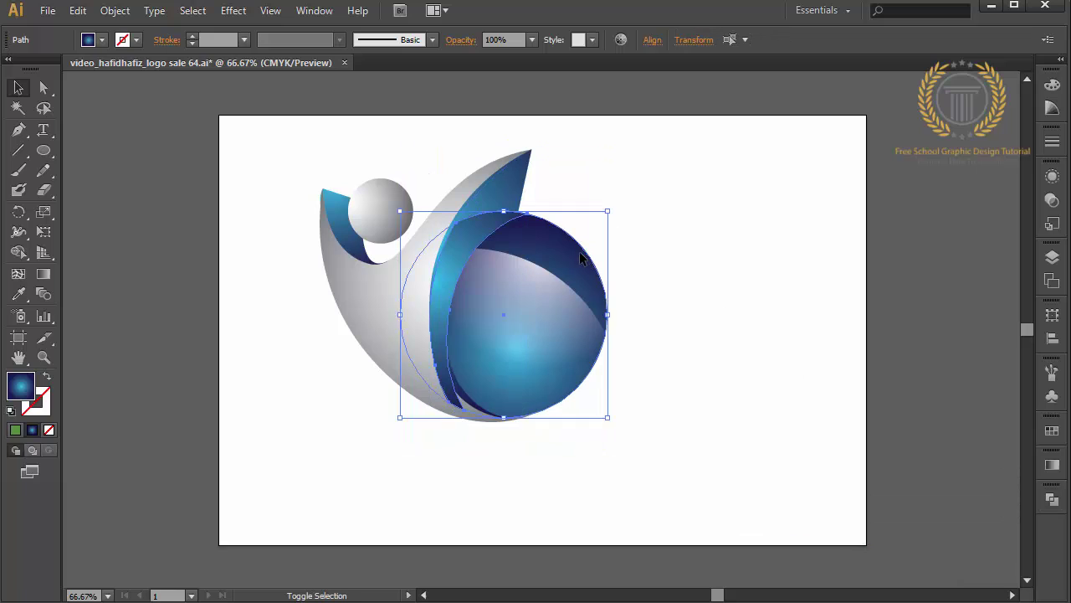
right_click(541, 326)
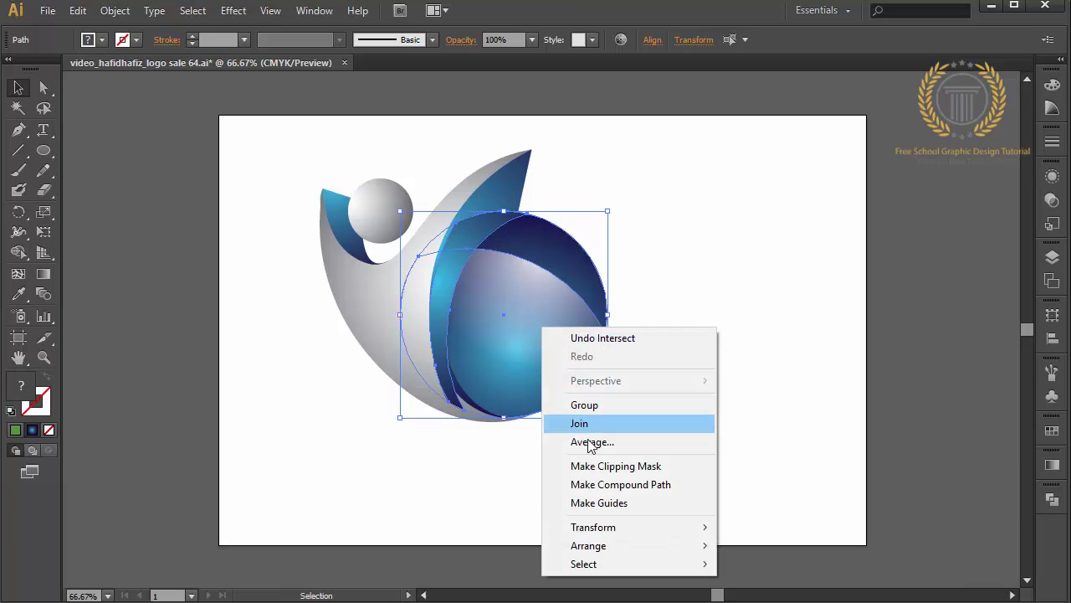
mouse_move(589, 545)
click(502, 580)
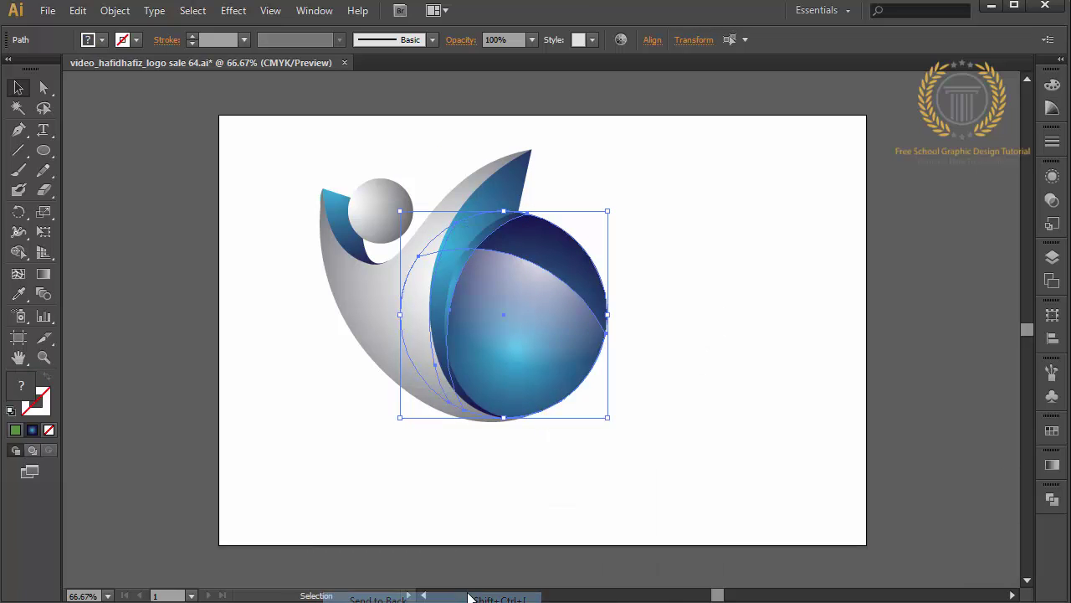
click(572, 487)
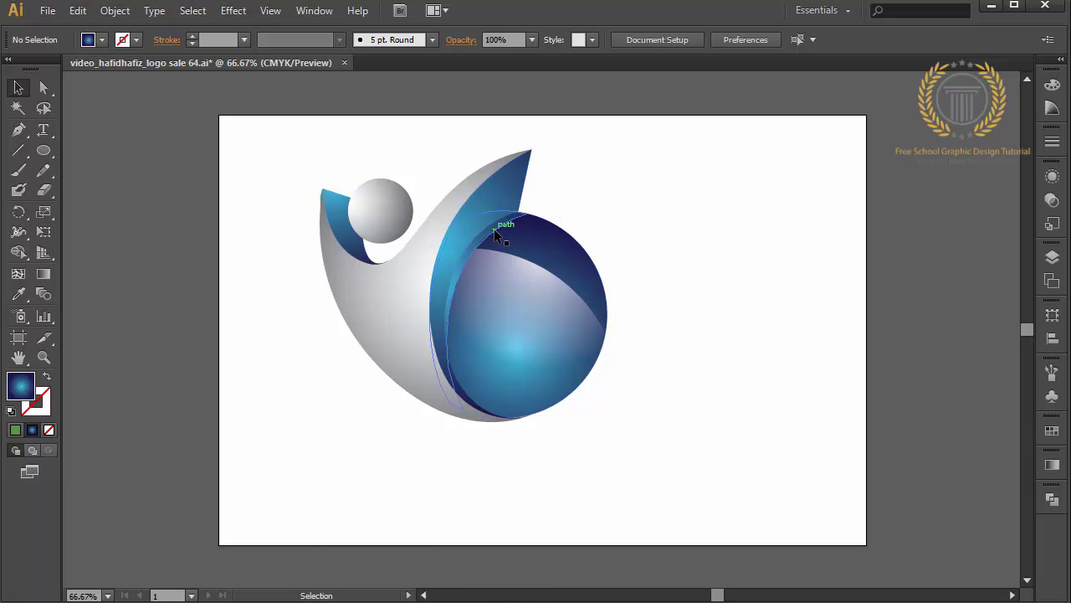
click(494, 228)
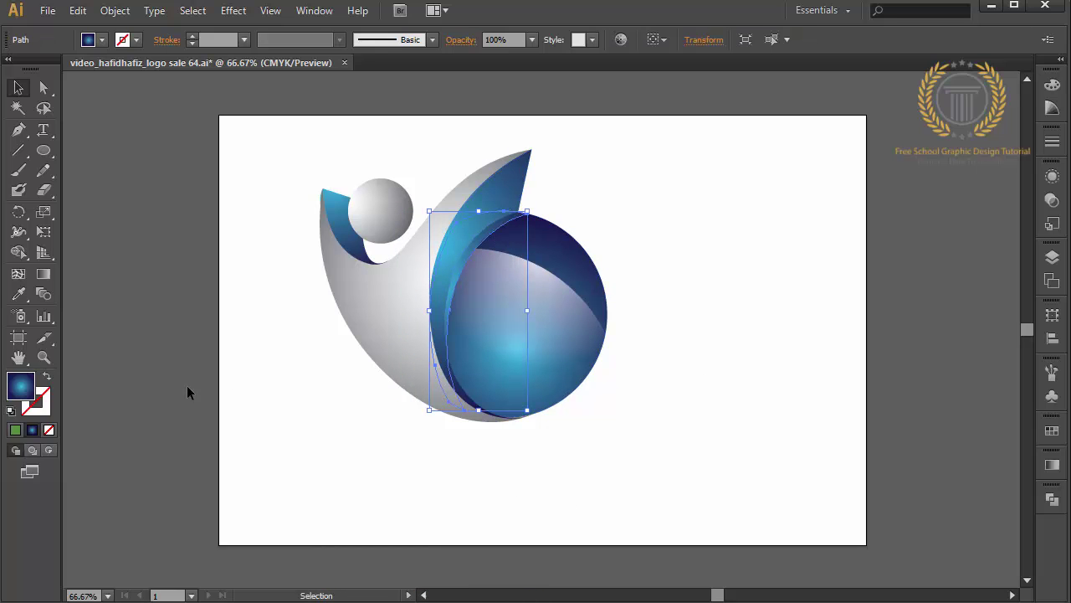
Step: Fill the trimmed crescent with solid black (000000)
double_click(12, 391)
drag(712, 371, 678, 380)
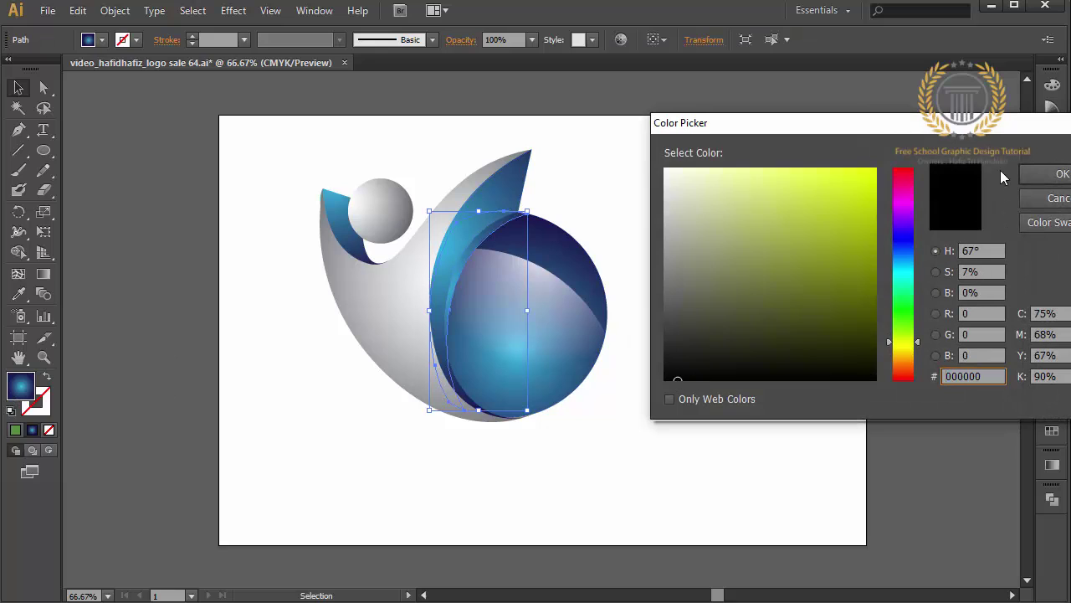
click(1056, 174)
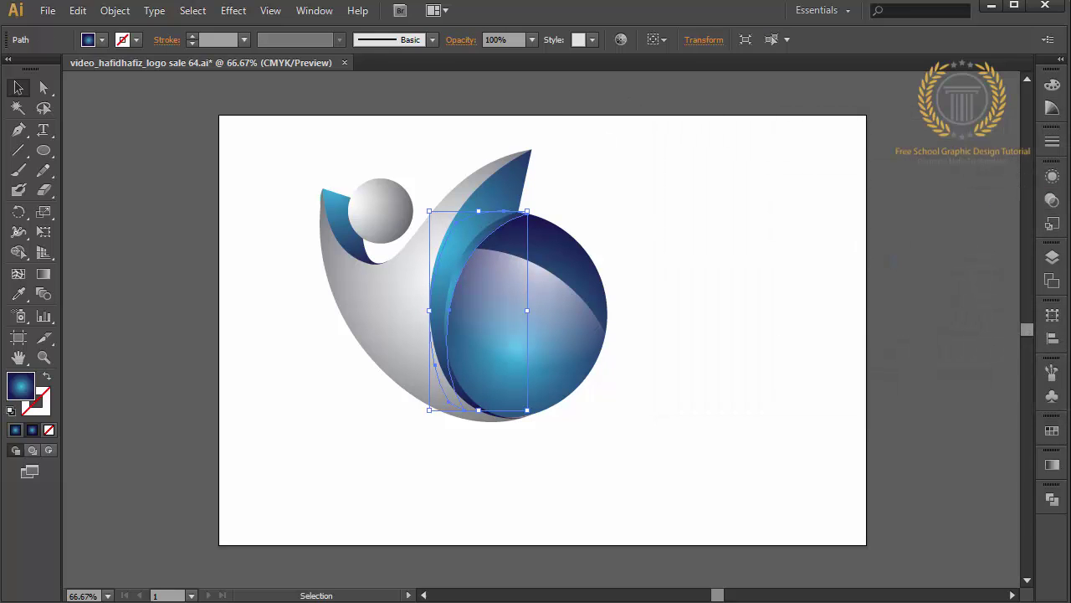
click(1052, 430)
click(887, 437)
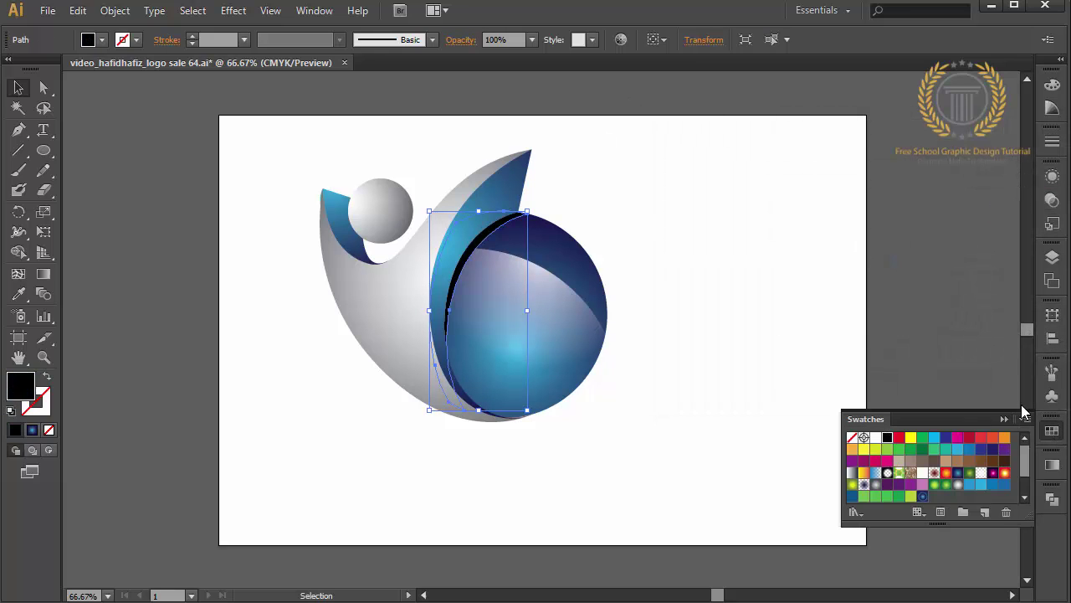
click(1003, 420)
click(826, 374)
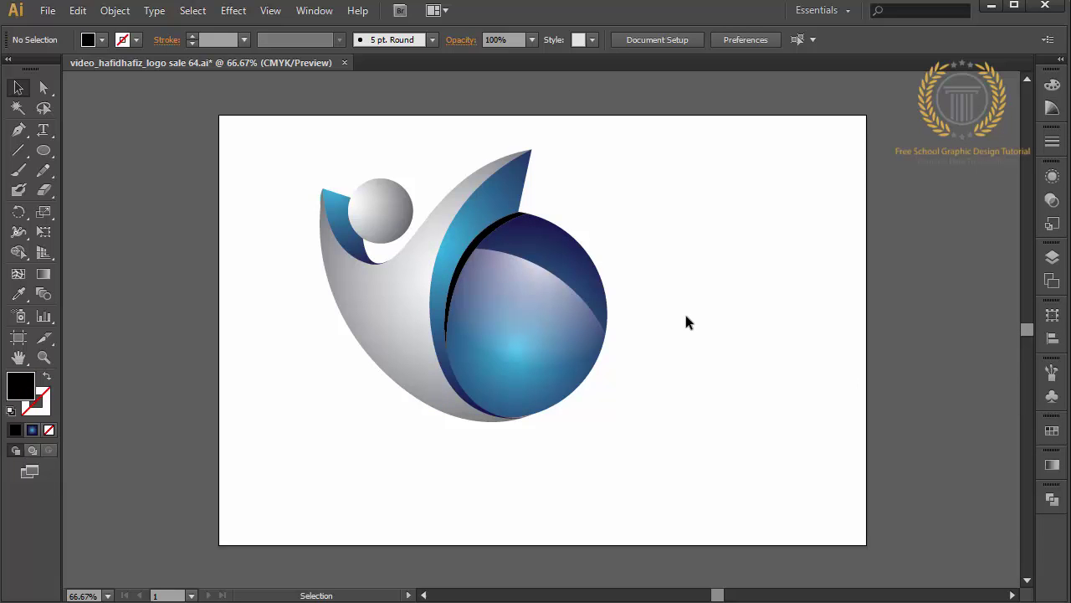
Step: Set the black crescent's opacity to 80%, then lower it to 50%
click(478, 240)
click(532, 40)
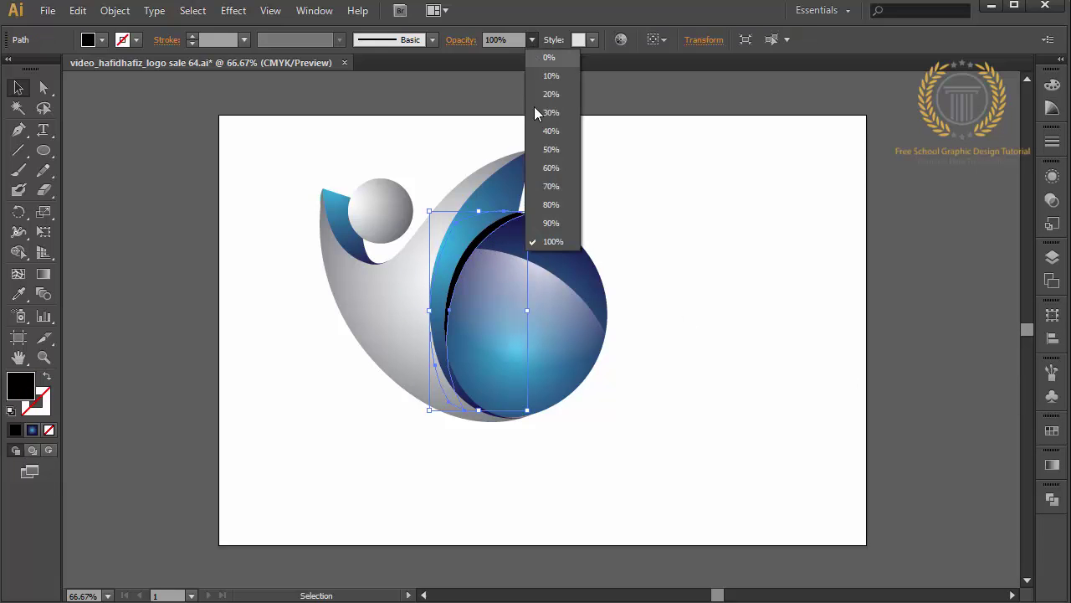
click(550, 204)
click(581, 210)
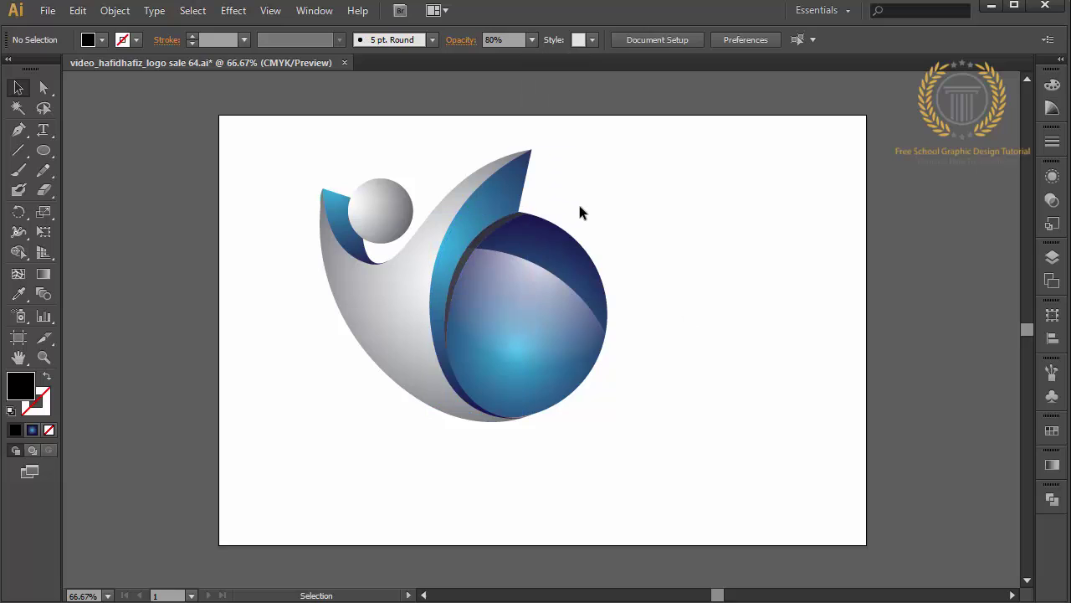
click(488, 240)
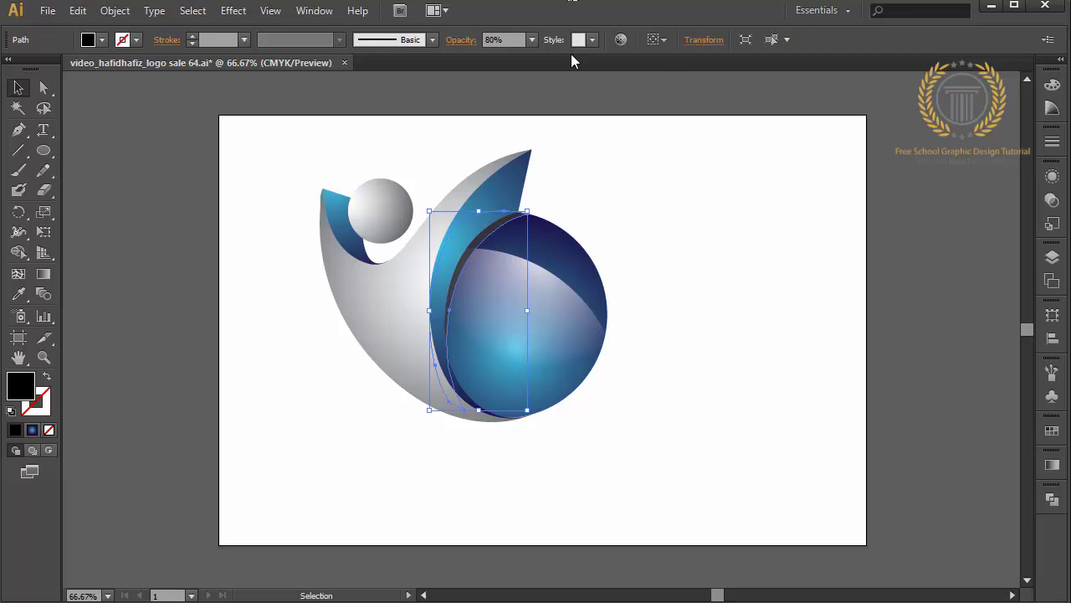
click(532, 40)
key(Escape)
click(567, 159)
click(497, 231)
click(531, 40)
click(548, 159)
click(603, 152)
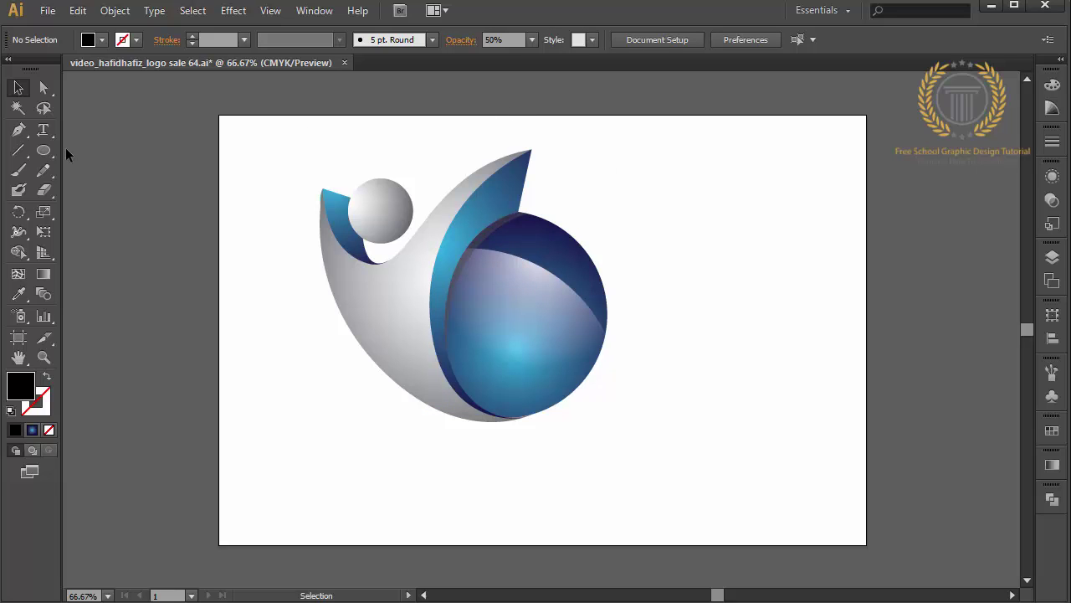
Step: Pen-draw a closed crescent path hugging the small ball's right side
click(19, 130)
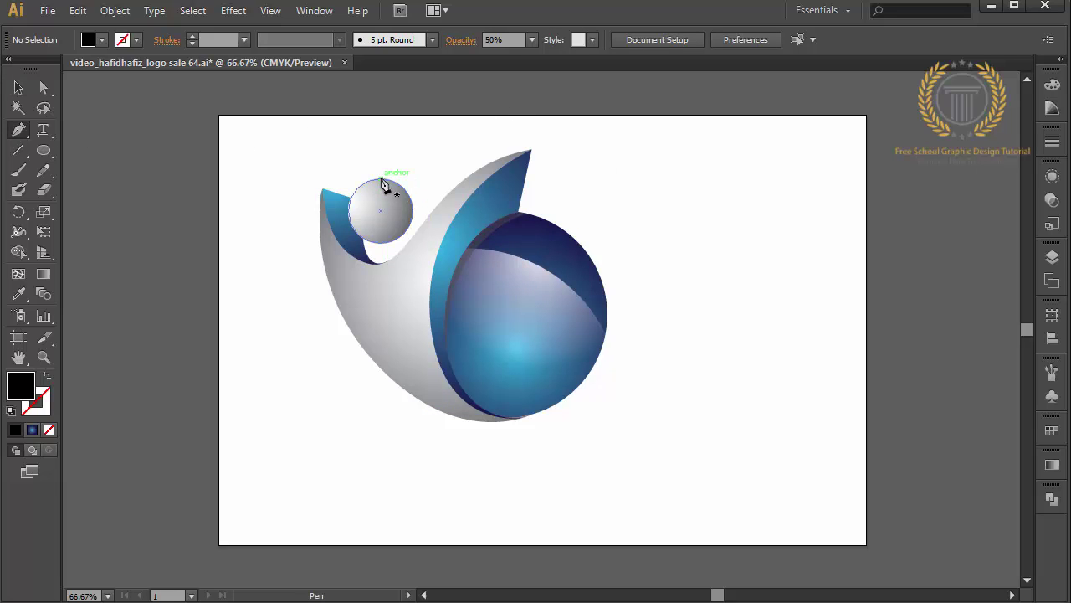
drag(380, 180, 419, 191)
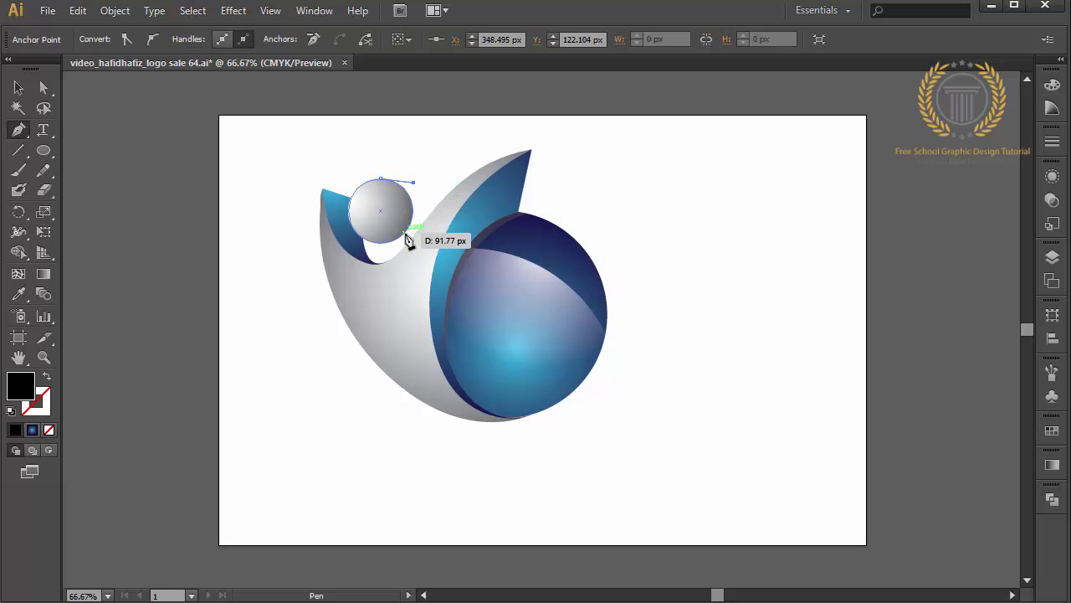
mouse_move(419, 190)
mouse_down()
mouse_move(406, 239)
mouse_move(371, 268)
mouse_up()
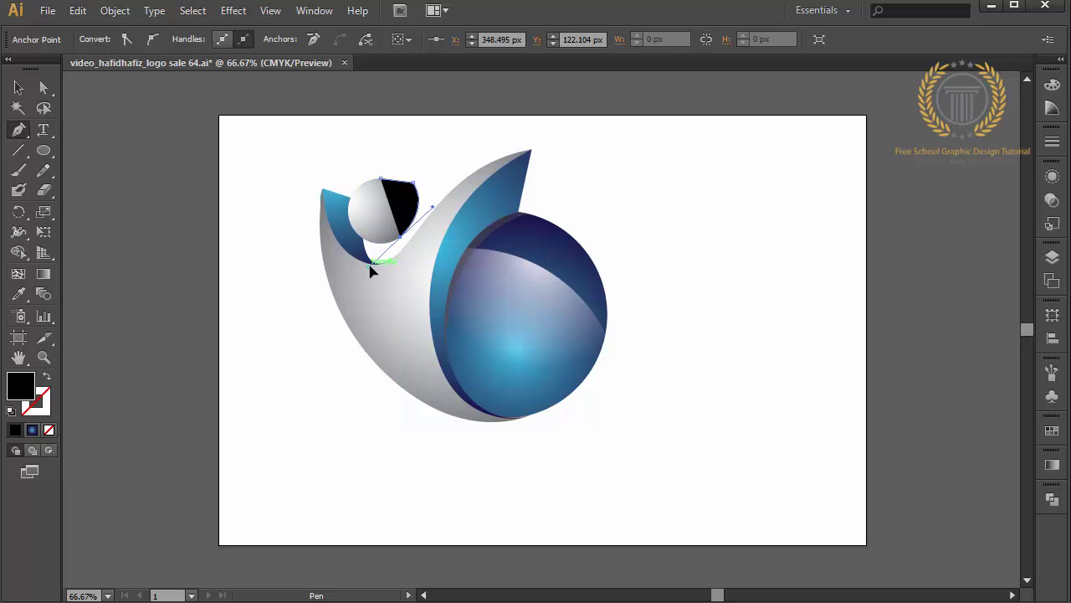
click(401, 235)
drag(381, 178, 408, 185)
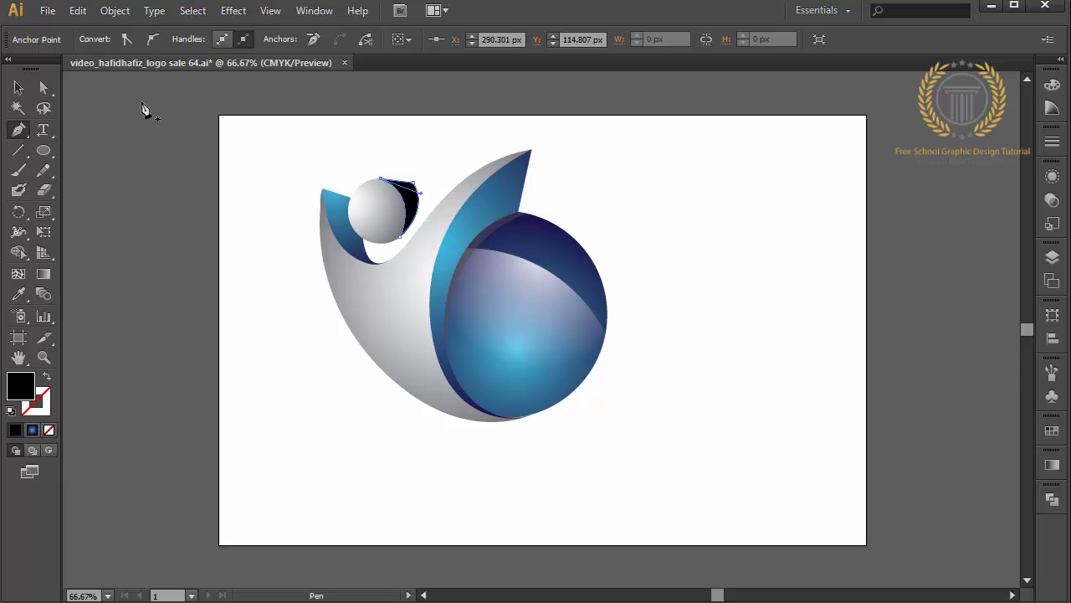
Step: Send the new black crescent backward, behind the small silver ball
click(18, 87)
right_click(411, 204)
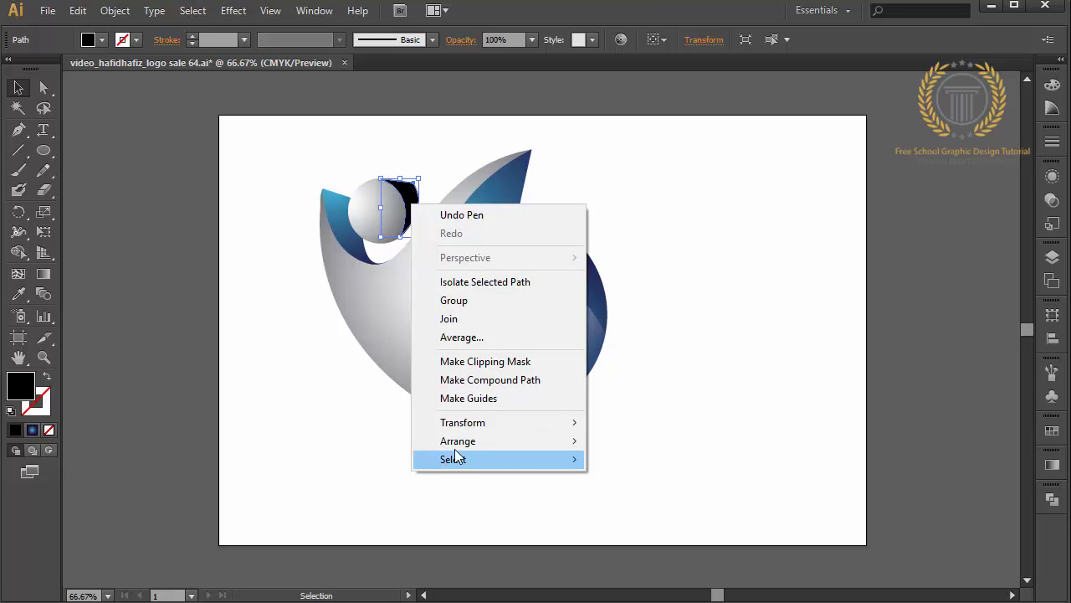
mouse_move(457, 441)
click(348, 497)
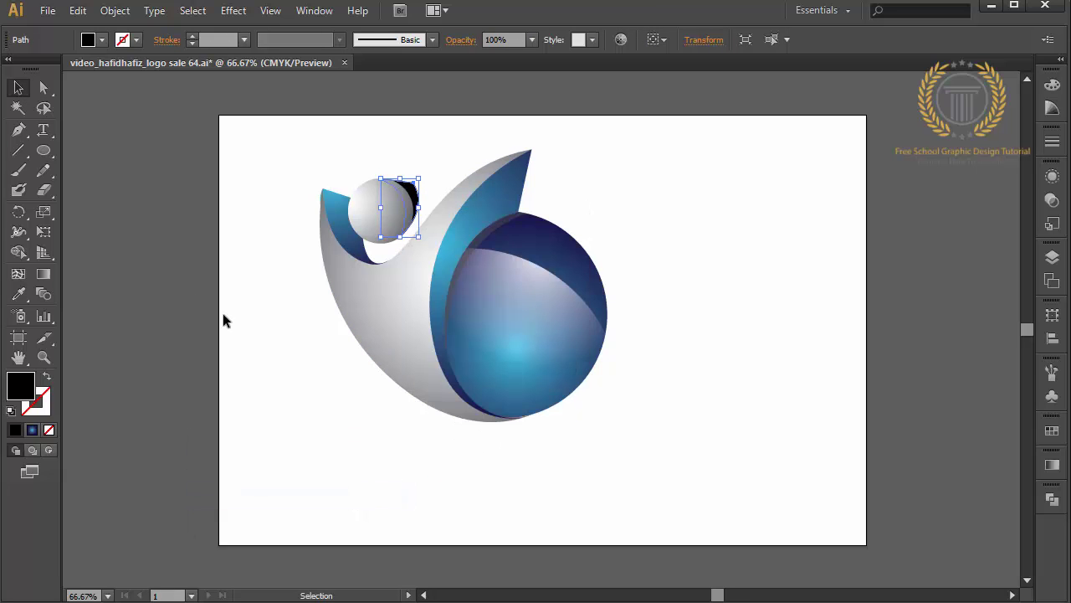
click(18, 293)
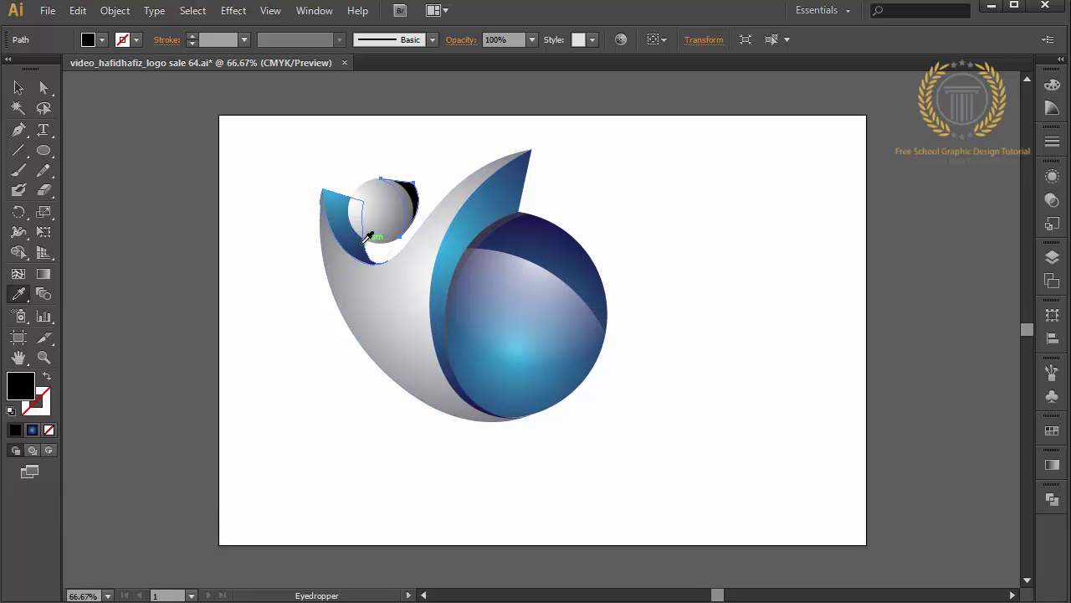
Step: Apply the blue sphere's gradient to the small crescent, angled diagonally upward across it
click(477, 360)
click(43, 273)
mouse_move(400, 209)
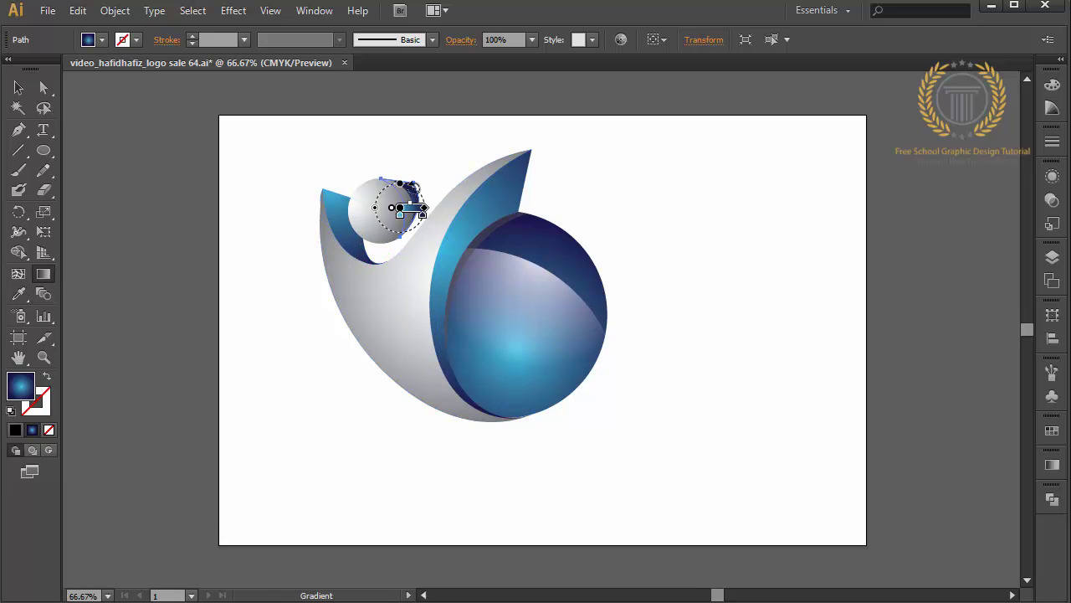
drag(395, 172, 436, 212)
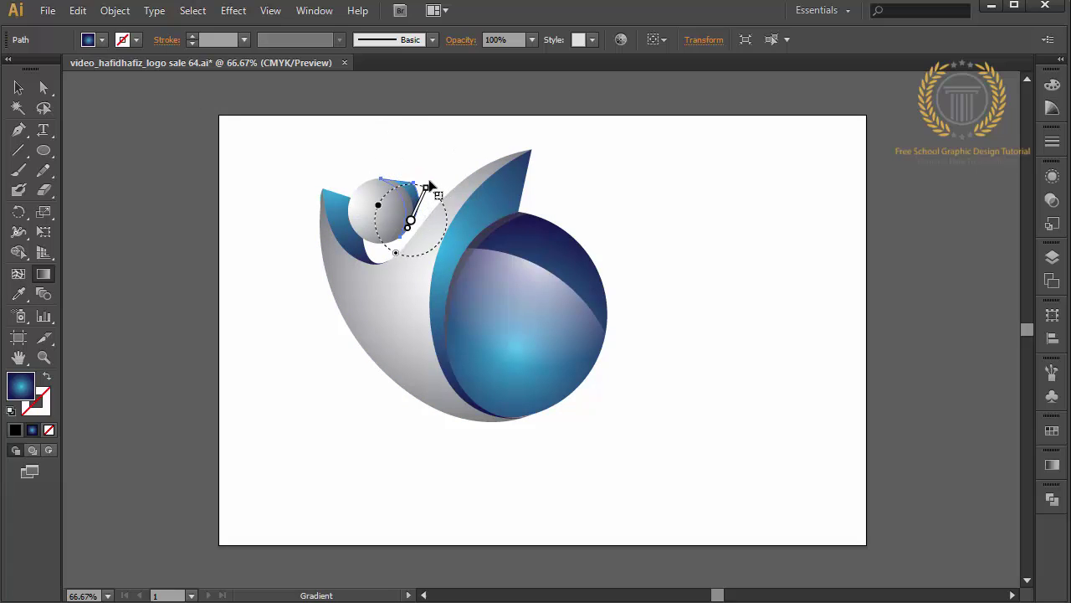
drag(410, 219, 429, 181)
click(18, 87)
click(134, 149)
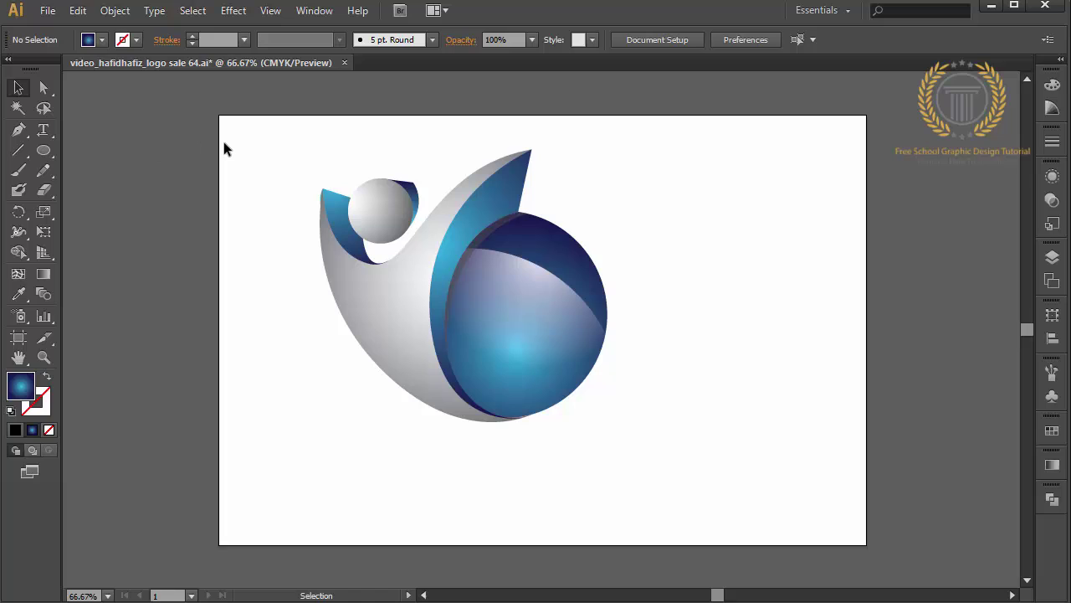
Step: Bring the silver ball and swoosh to the front and paste a copy in front
click(394, 218)
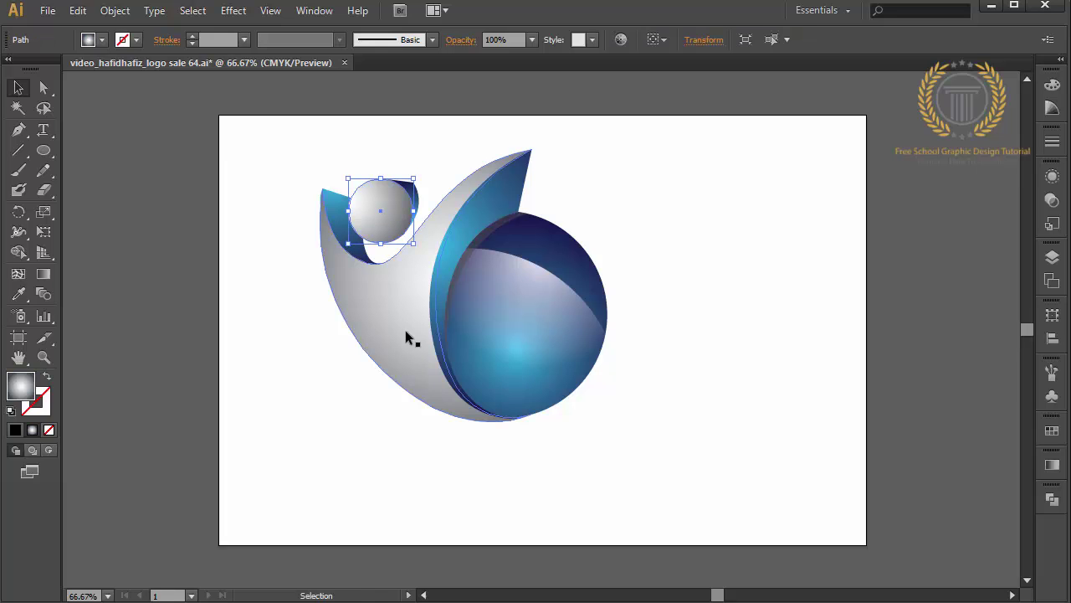
shift+click(405, 334)
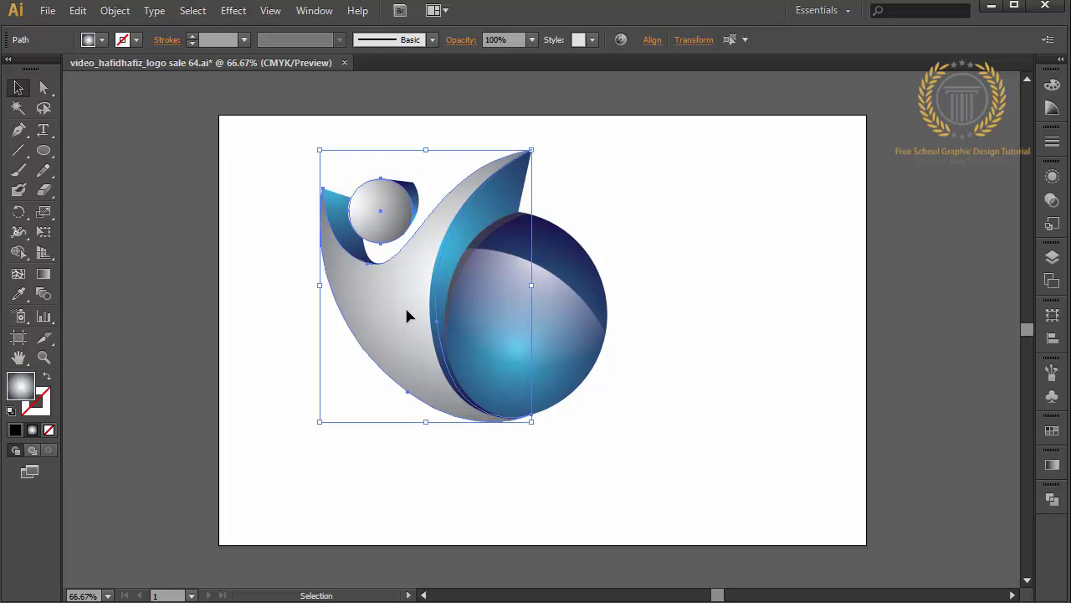
right_click(406, 300)
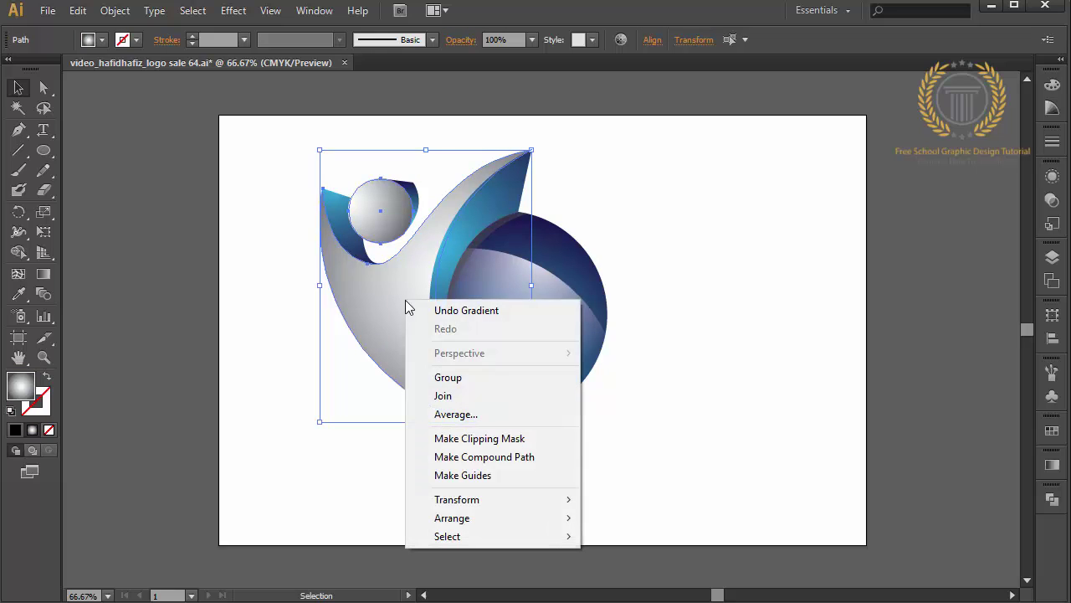
mouse_move(452, 517)
click(382, 519)
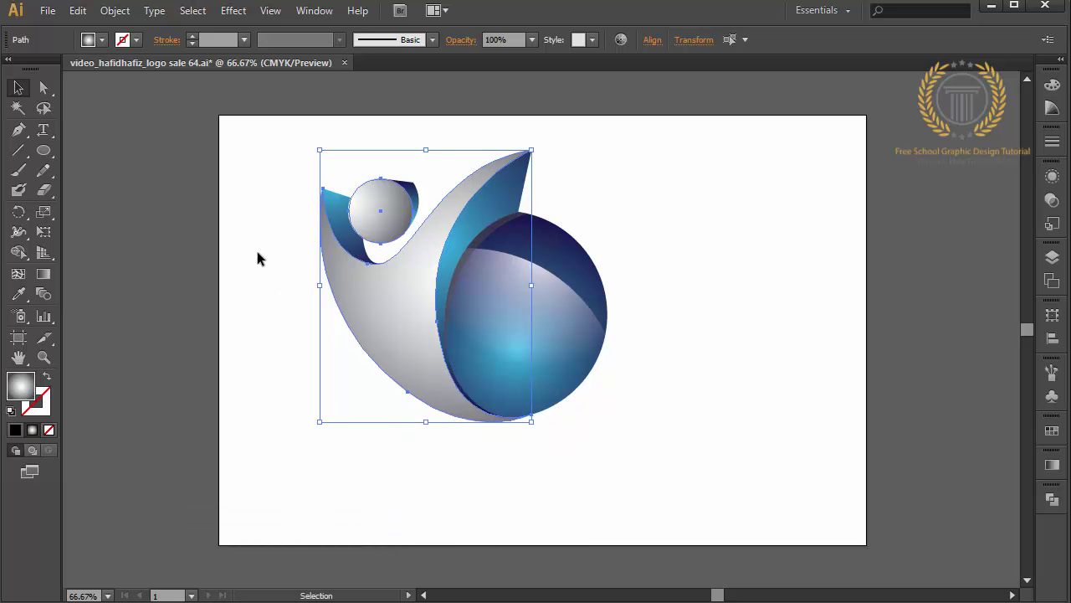
click(77, 10)
click(92, 92)
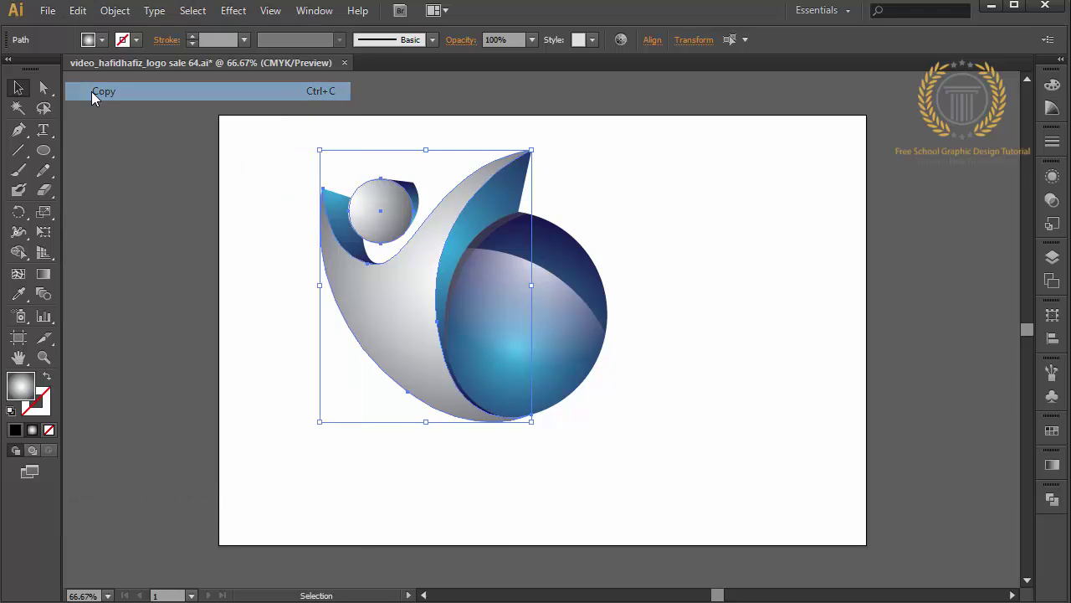
click(77, 10)
click(126, 125)
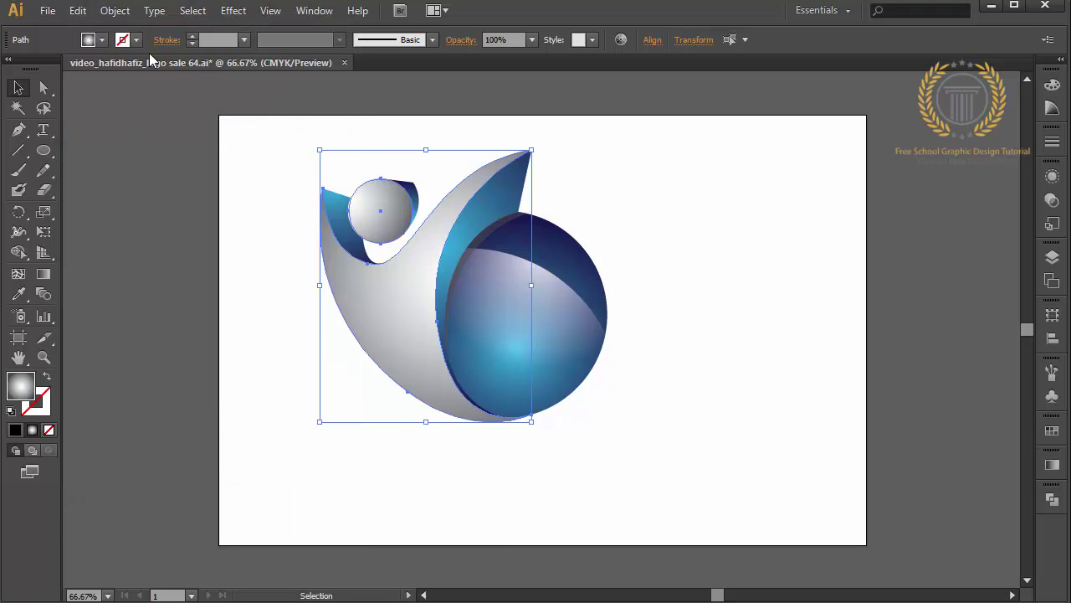
Step: Apply a -2 px Offset Path to the swoosh and expand its appearance
click(234, 10)
click(251, 39)
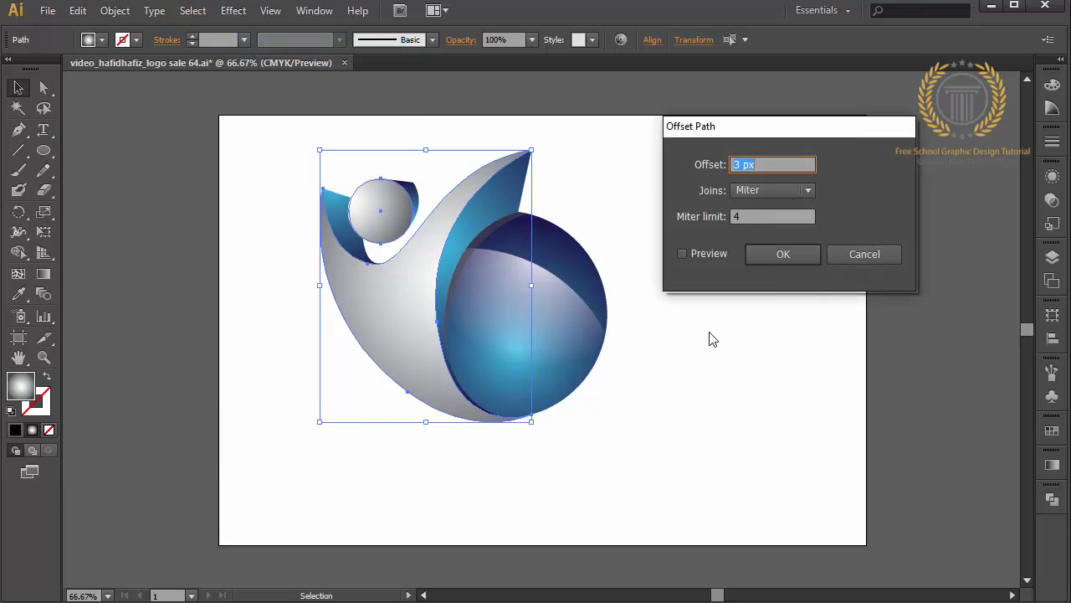
text(-2)
key(Return)
click(114, 10)
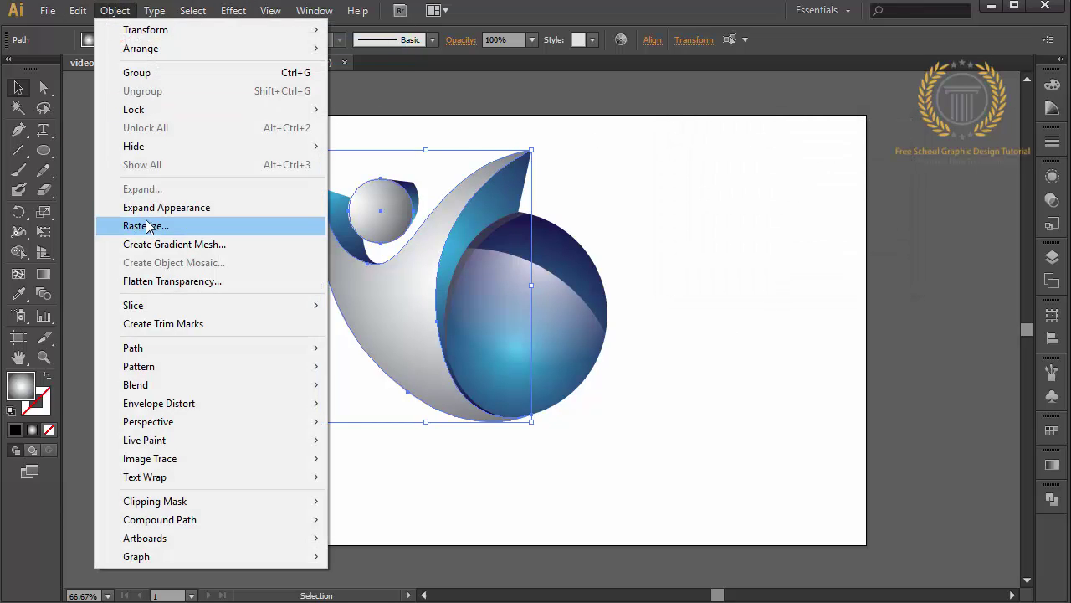
click(146, 210)
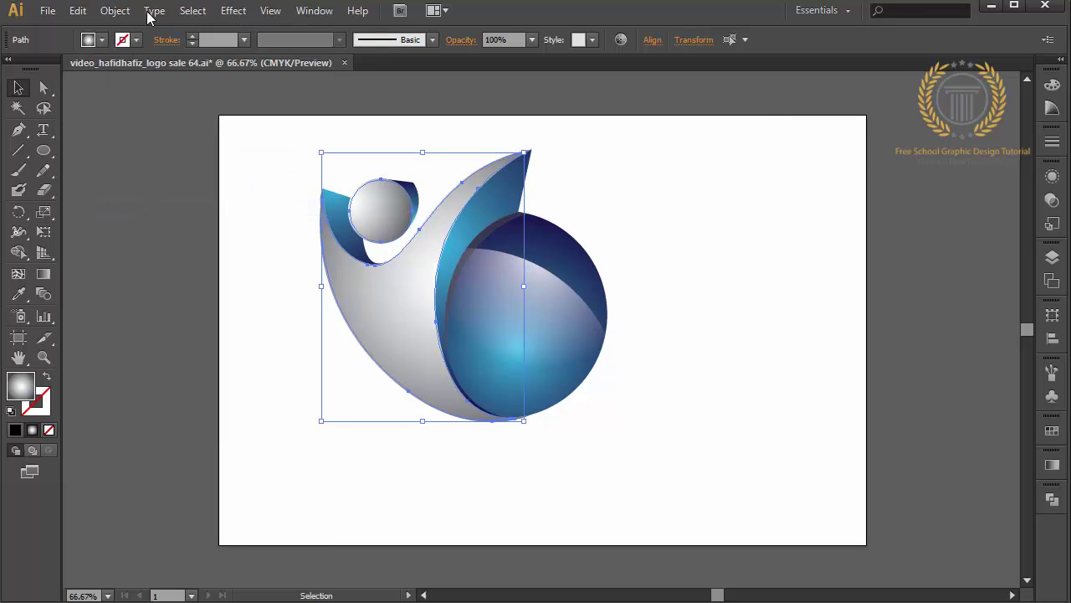
Step: Reapply the offset path, expand it again, and reselect the silver swoosh
click(233, 10)
click(245, 28)
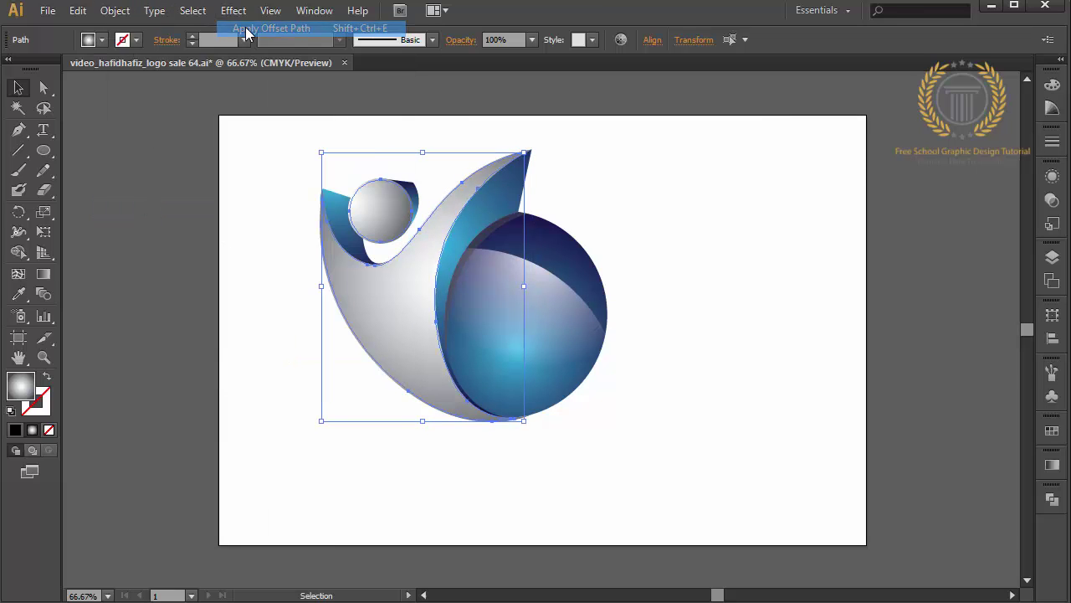
click(114, 10)
click(176, 207)
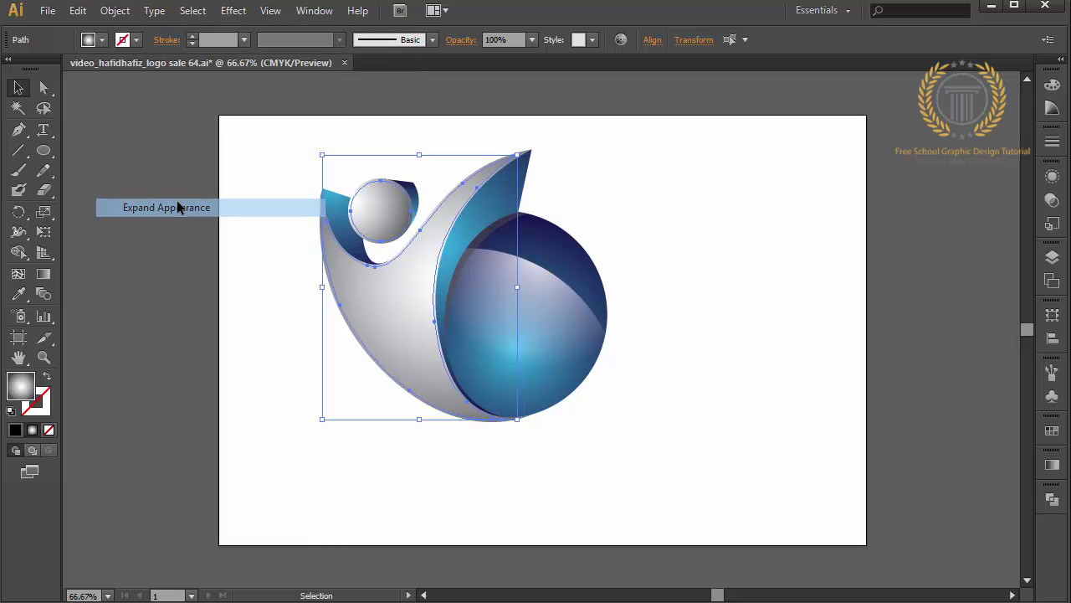
click(262, 204)
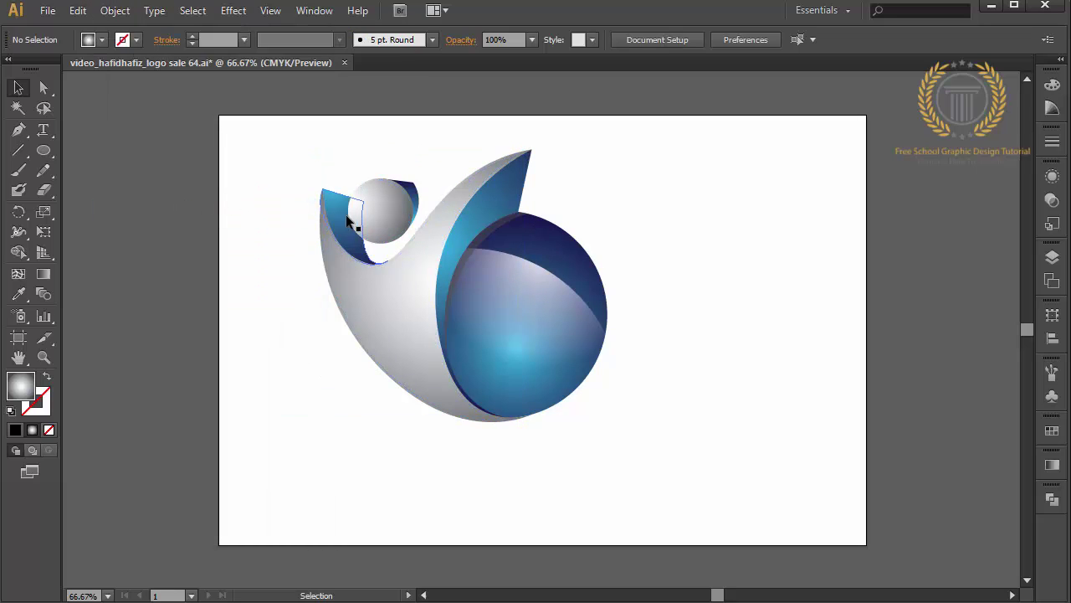
click(324, 213)
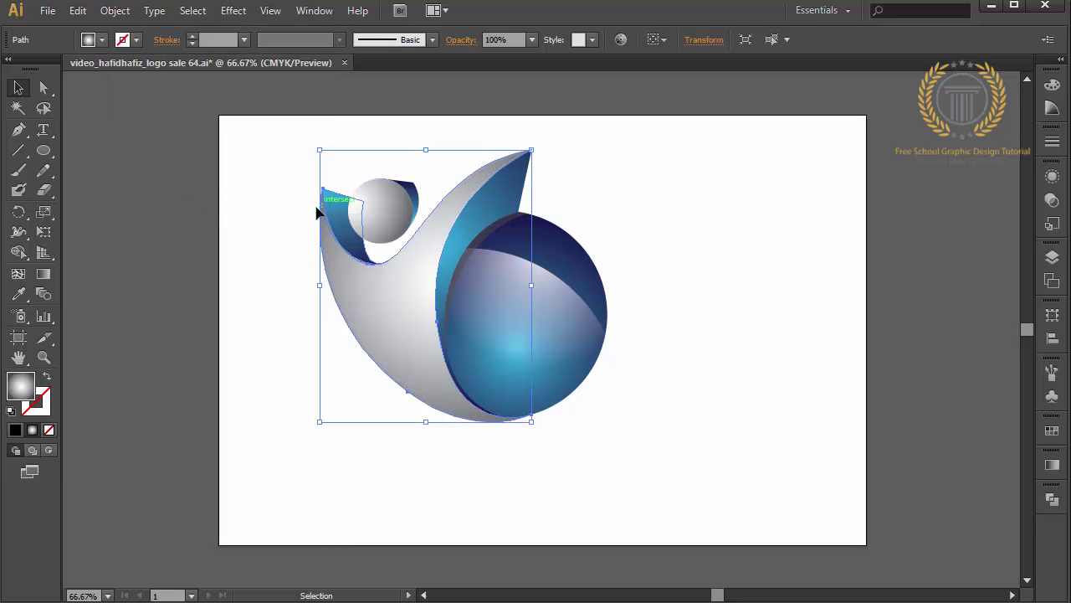
Step: Redraw the swoosh's gradient toward the lower right and the small sphere's gradient diagonally
click(44, 274)
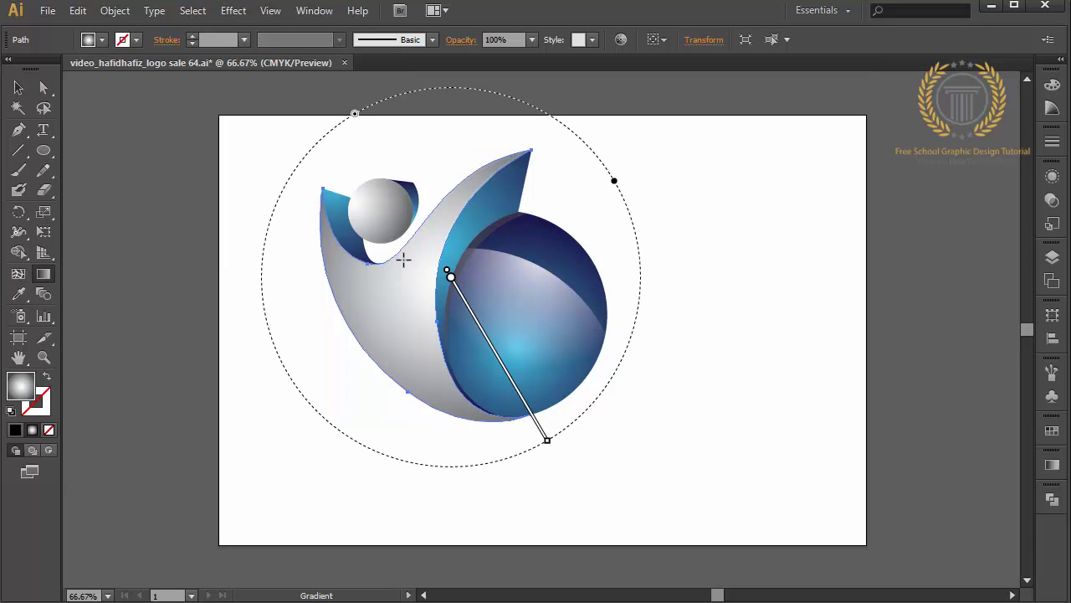
drag(398, 260, 640, 465)
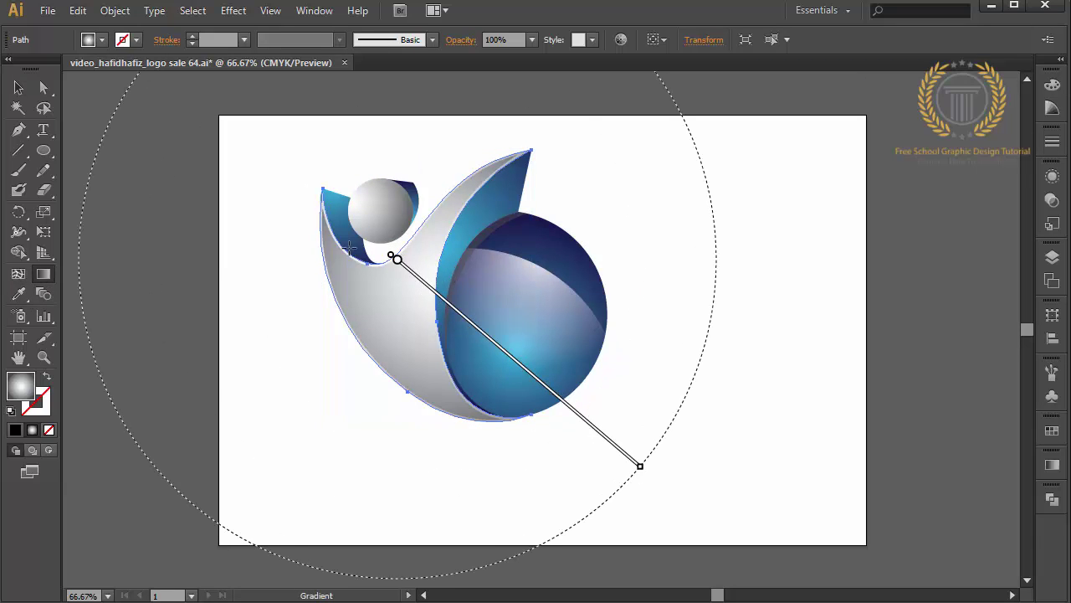
click(19, 87)
click(191, 150)
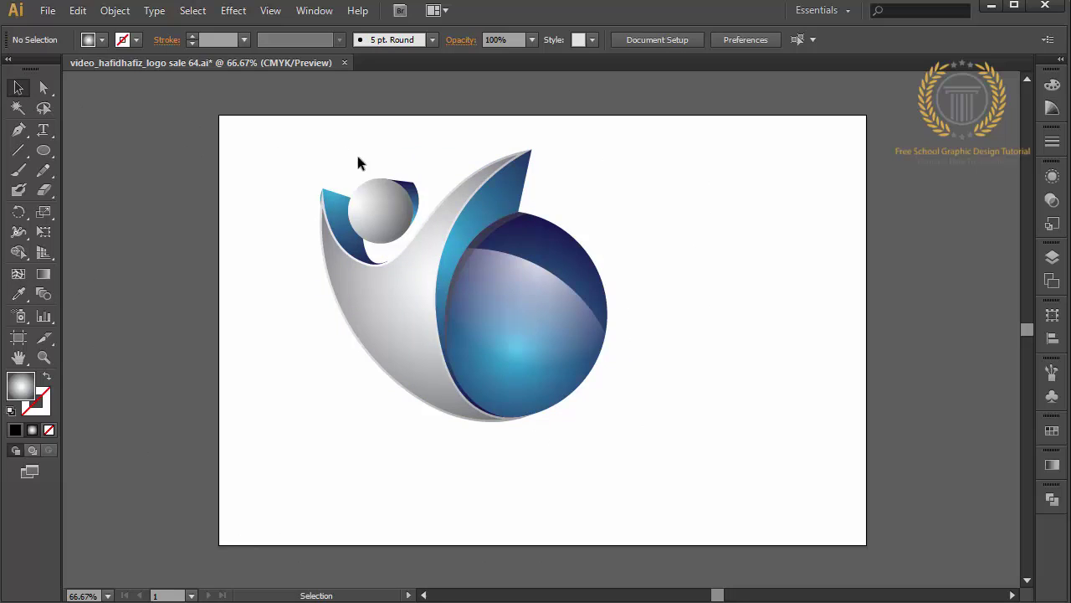
click(385, 178)
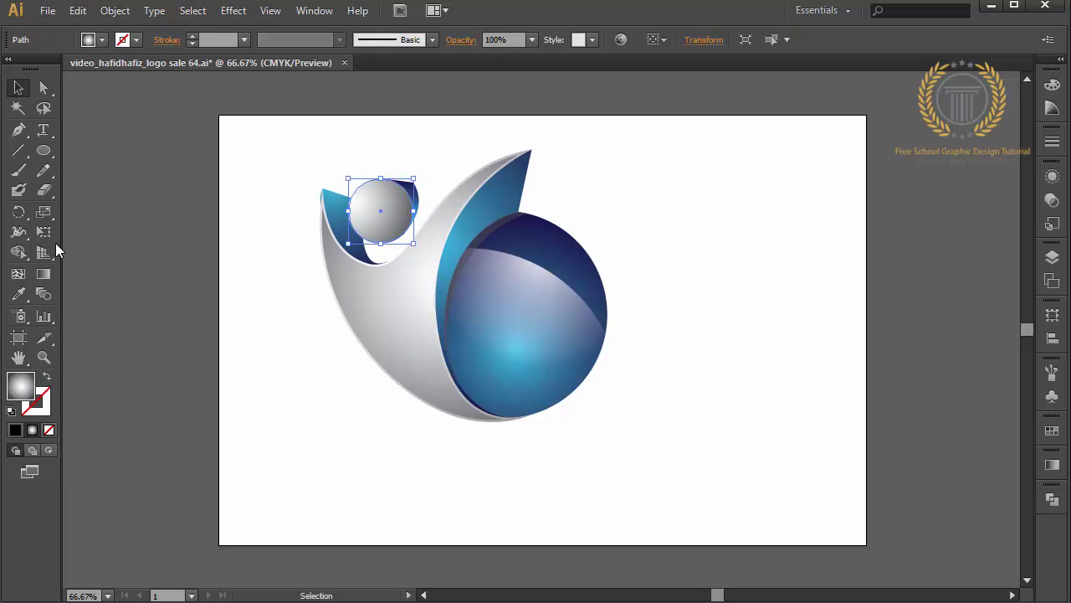
click(44, 273)
drag(389, 185, 353, 248)
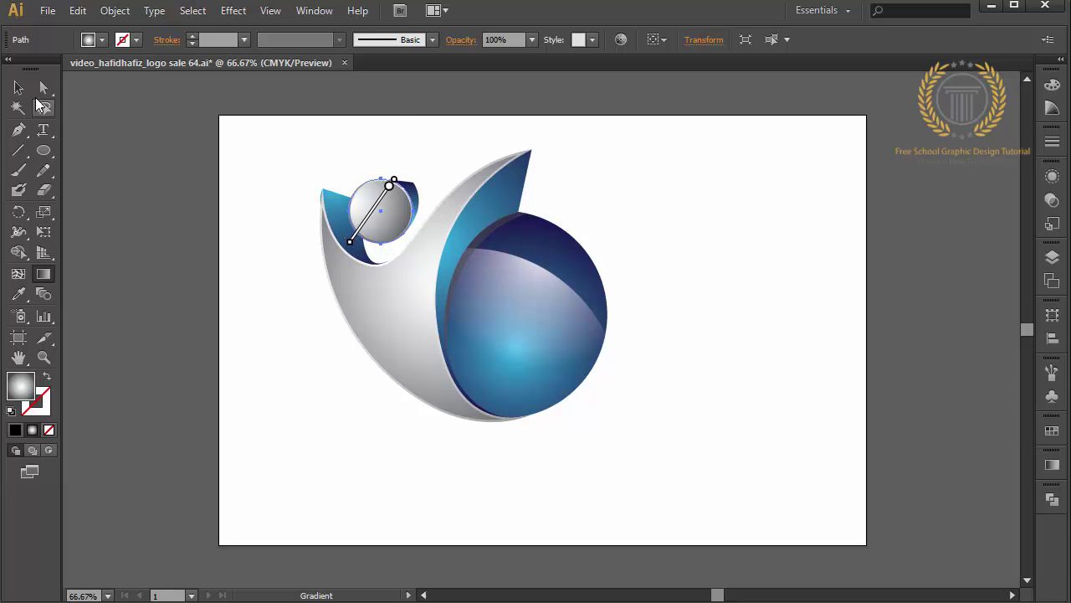
Step: Drag the blue crescent's top-left anchor to reshape its tip curve
click(43, 87)
click(337, 208)
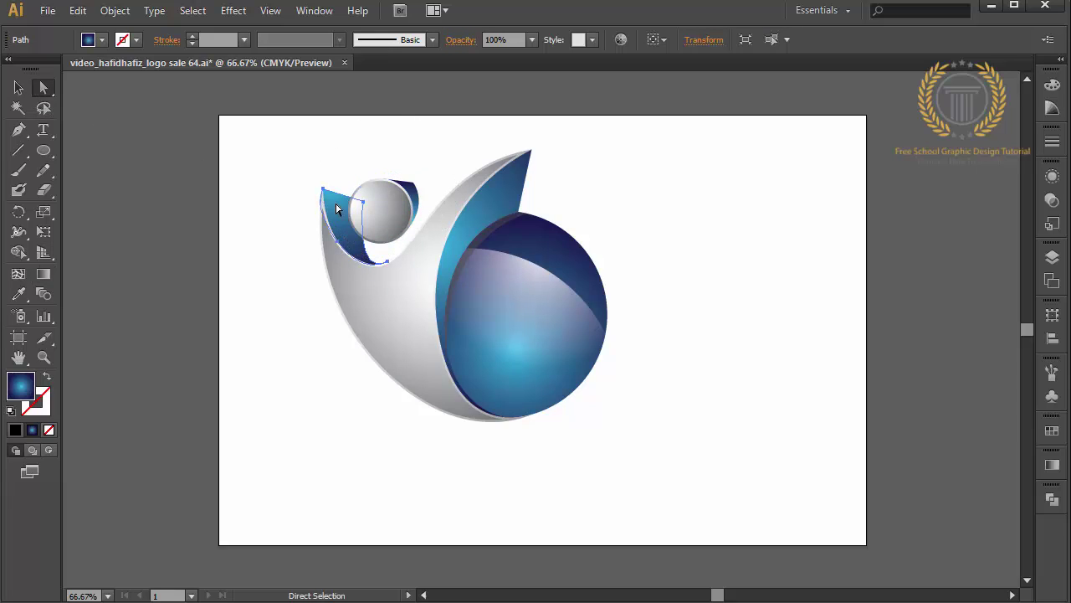
click(323, 189)
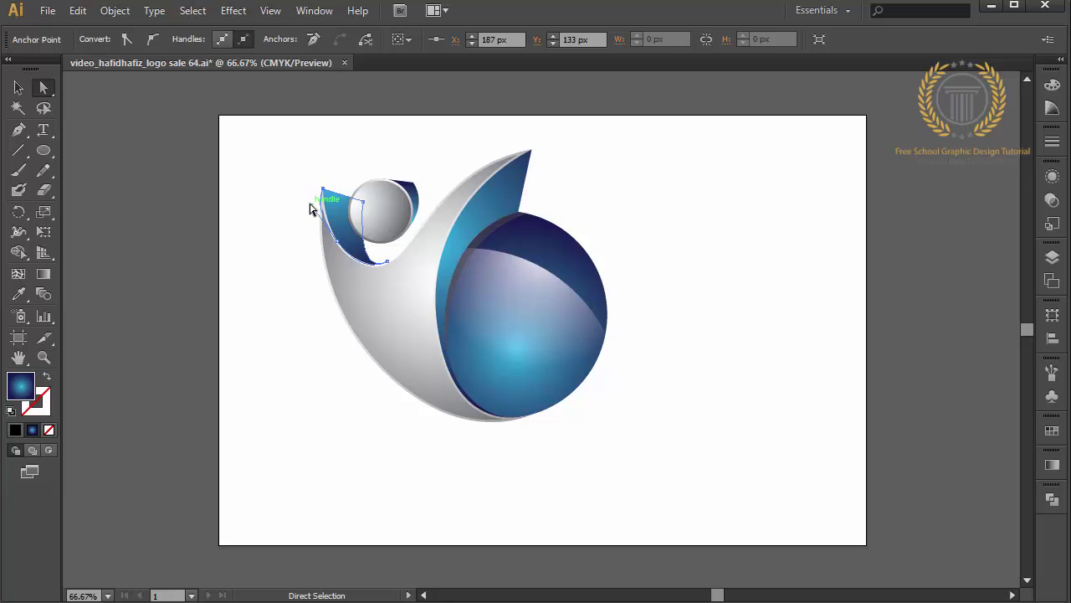
drag(311, 209, 315, 217)
click(267, 224)
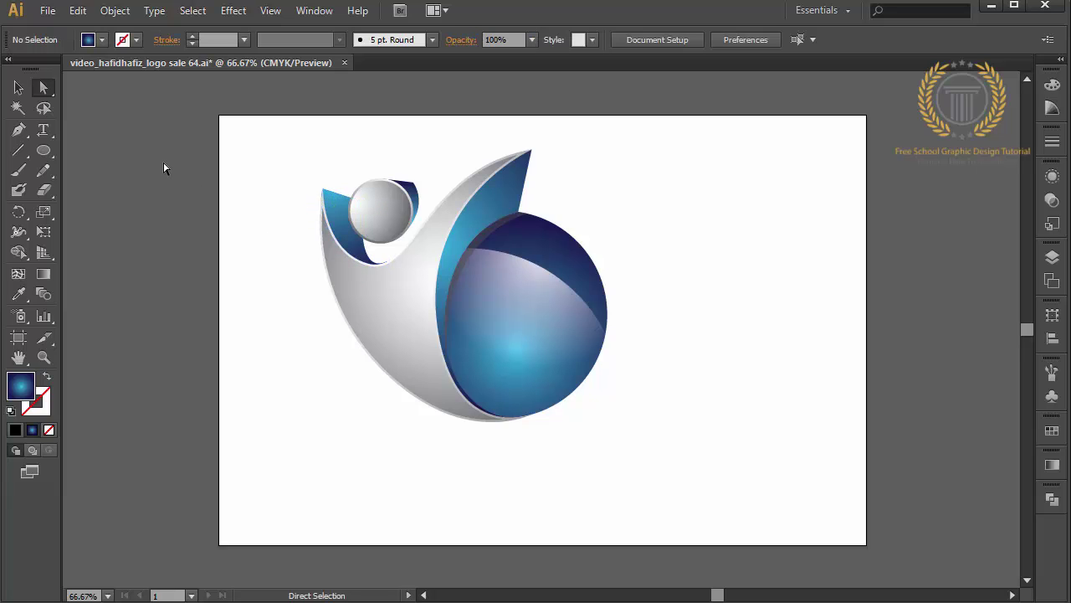
Step: Enlarge the small silver sphere upward and move it slightly higher
click(19, 87)
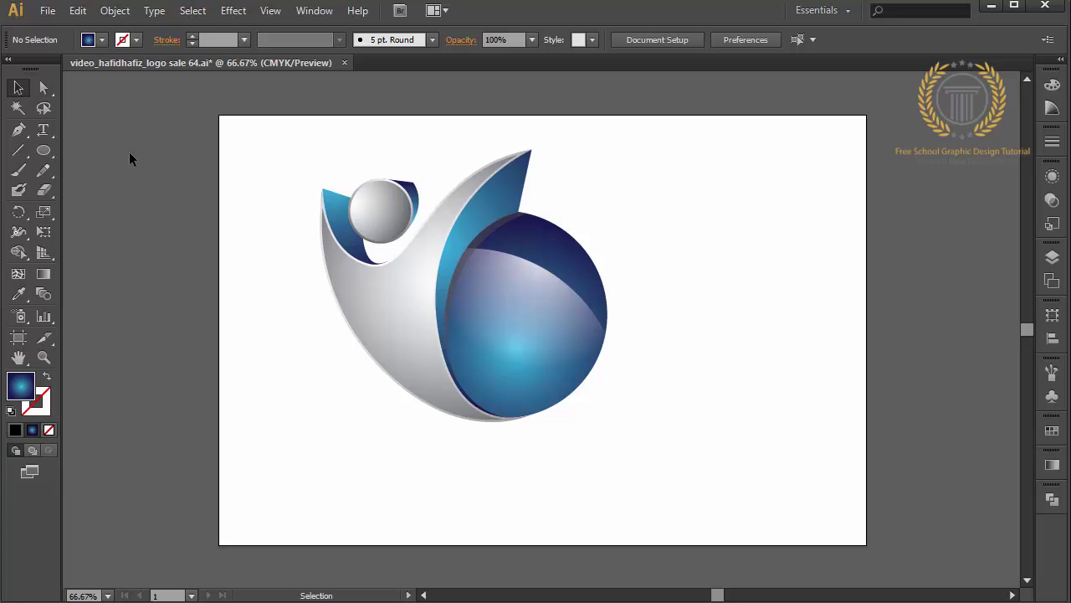
click(418, 189)
click(416, 186)
click(376, 207)
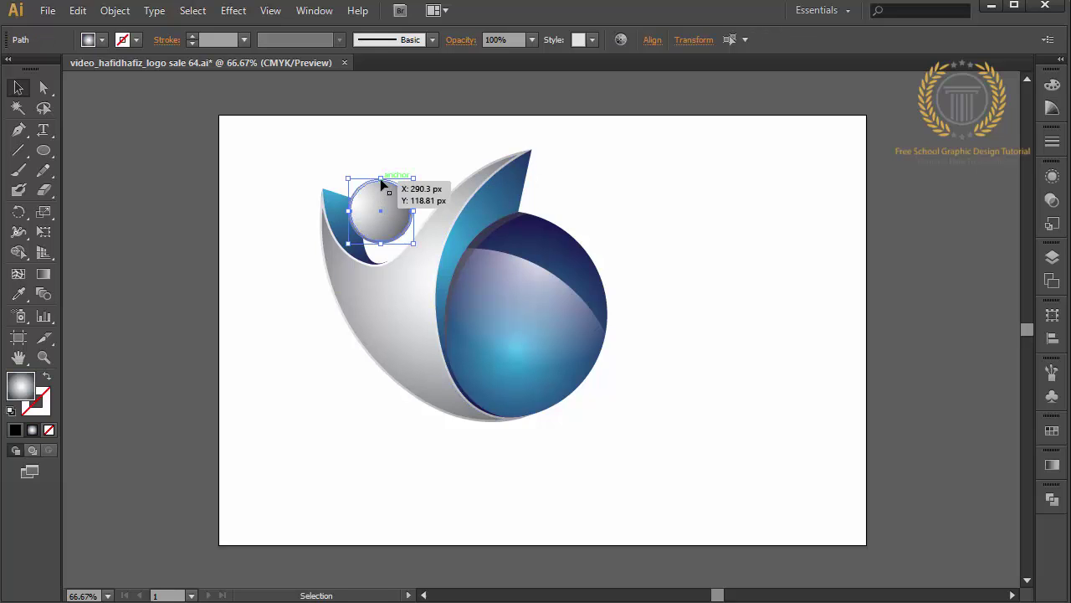
drag(381, 182, 381, 158)
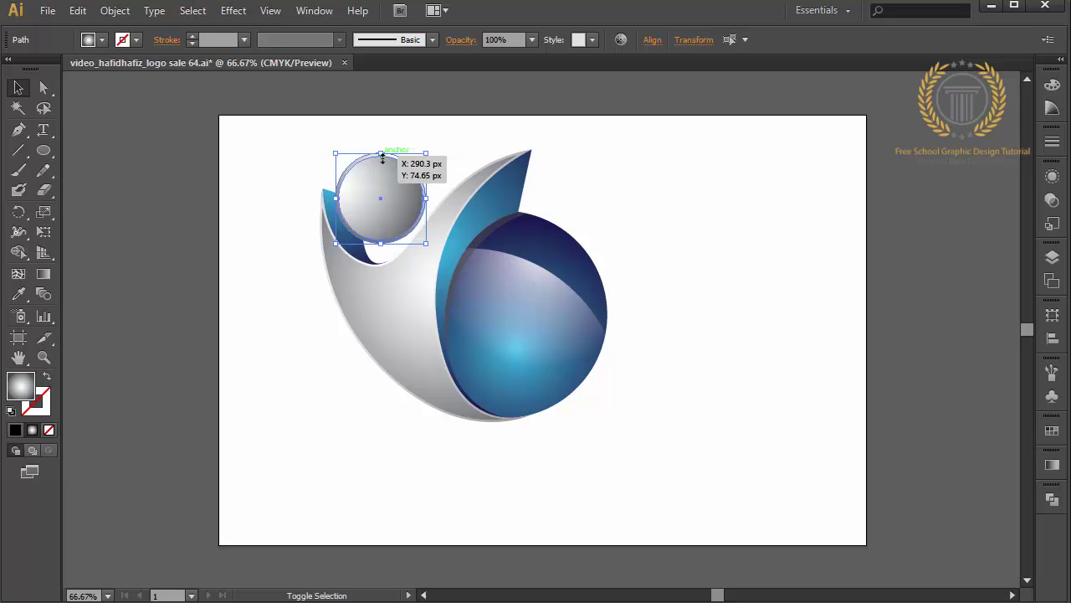
drag(382, 205, 383, 190)
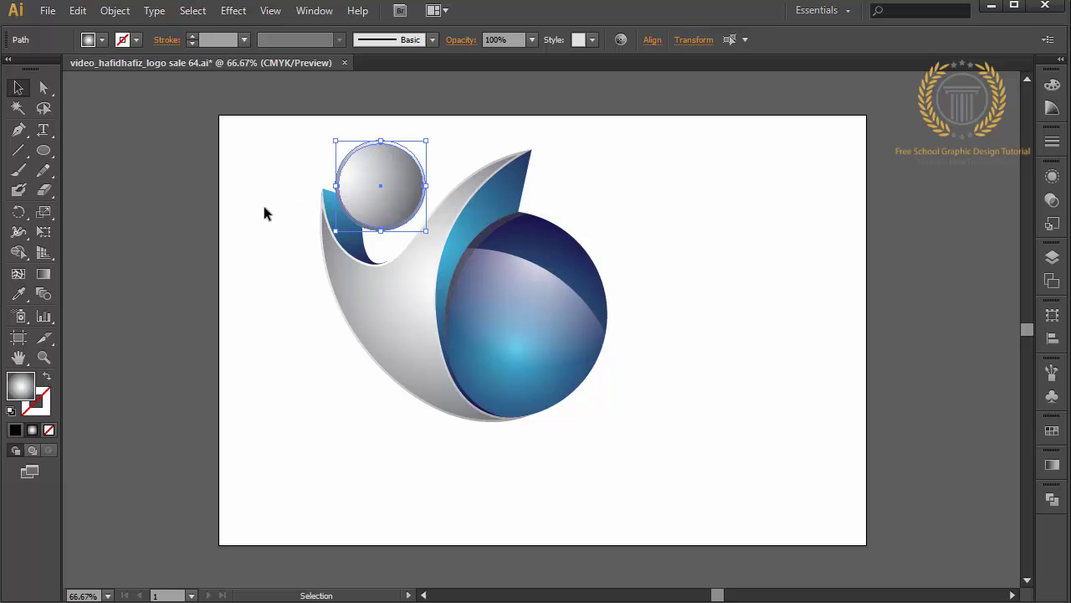
click(265, 213)
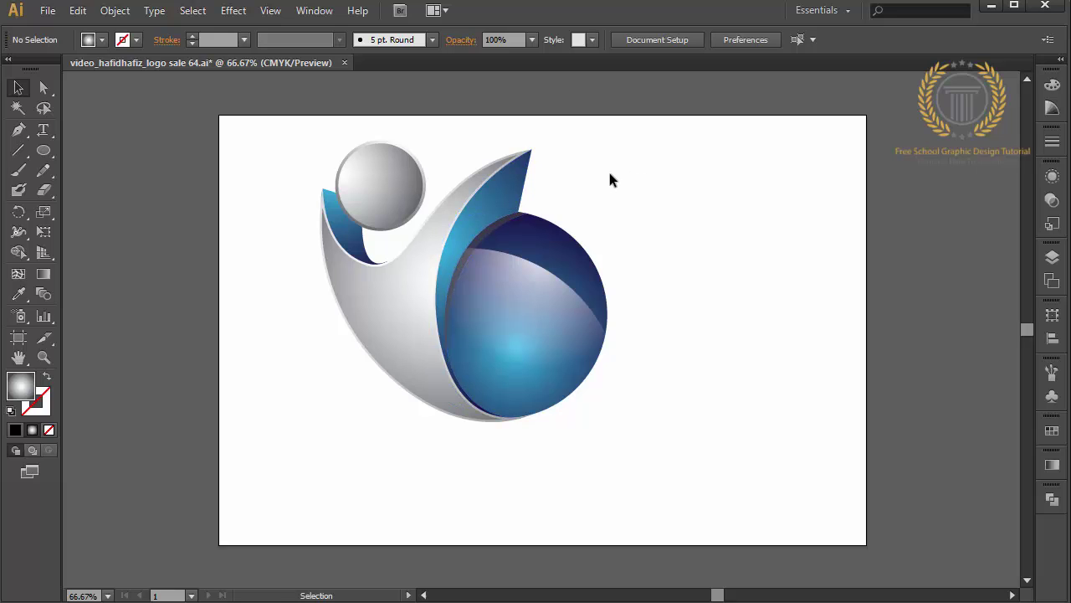
Step: Marquee-select all logo parts and drag them down-right toward the artboard centre
key(ctrl+minus)
key(ctrl+minus)
key(ctrl+plus)
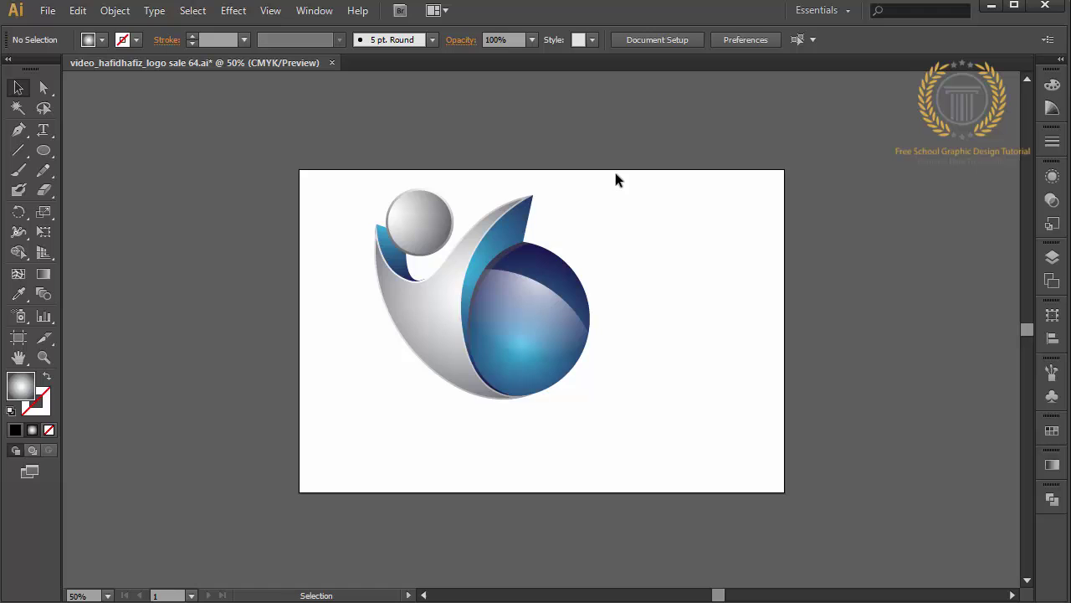
drag(615, 174, 344, 498)
mouse_move(462, 339)
mouse_down()
mouse_move(498, 378)
mouse_move(503, 363)
mouse_up()
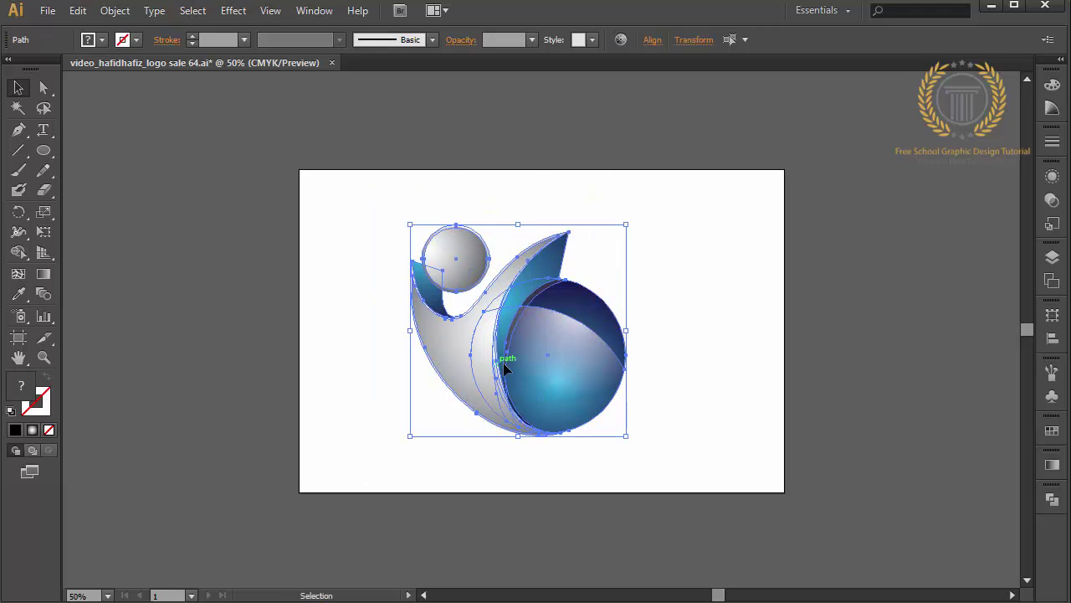
click(678, 362)
Step: Save As a new Illustrator CS6 file, changing the file name number from 64 to 65
click(46, 10)
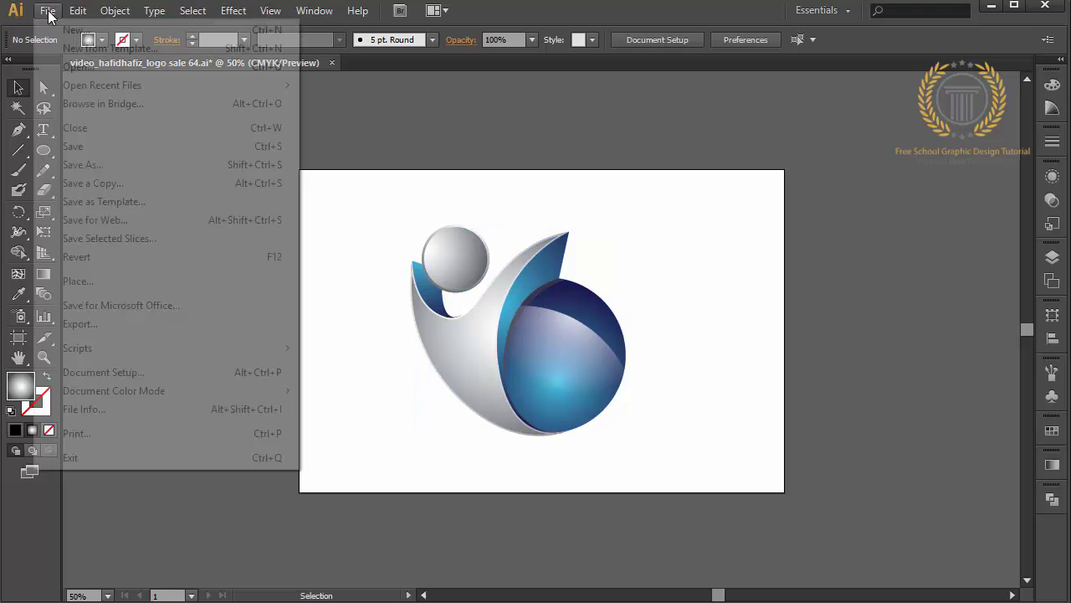
click(81, 165)
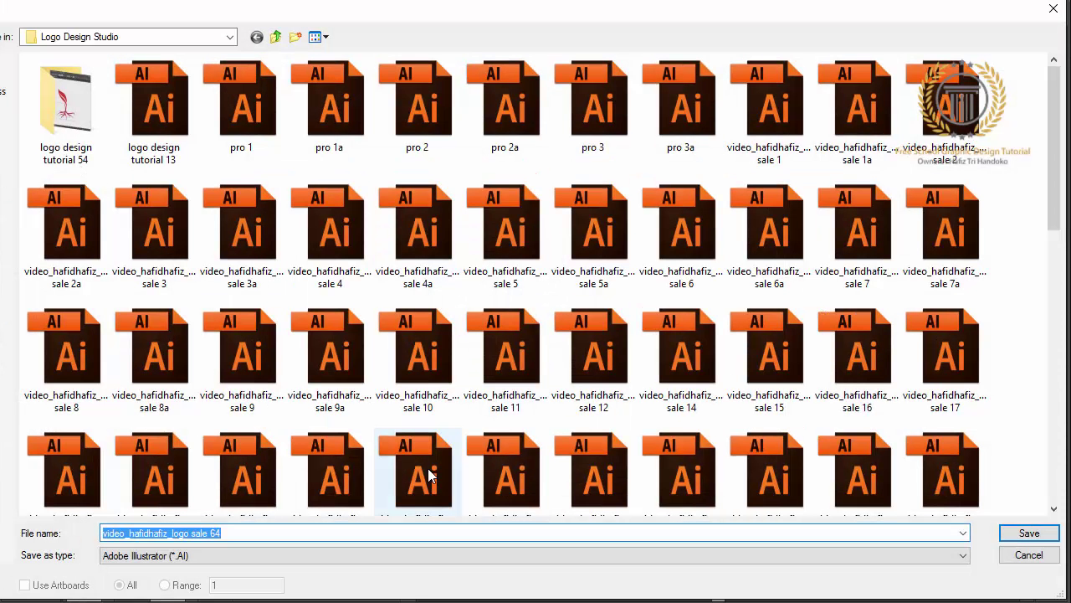
click(432, 533)
key(BackSpace)
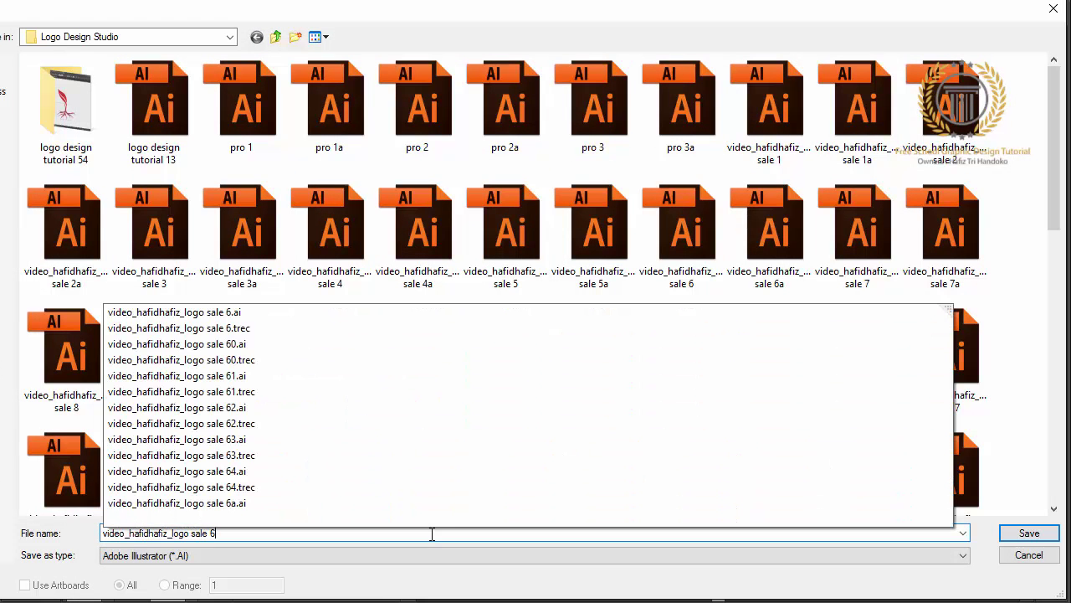
text(5)
click(1015, 533)
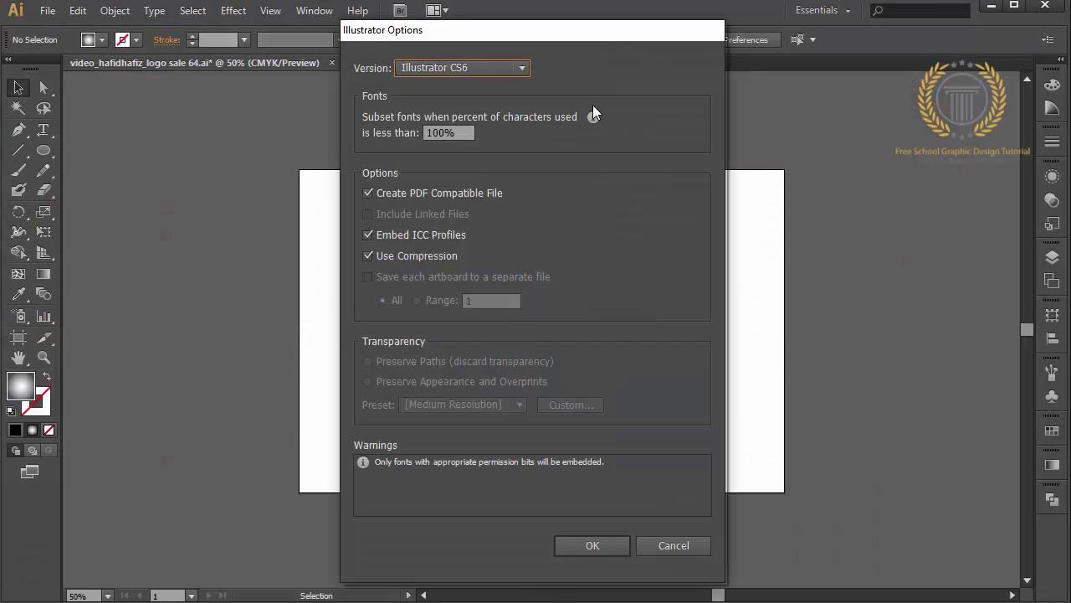
click(508, 71)
click(507, 87)
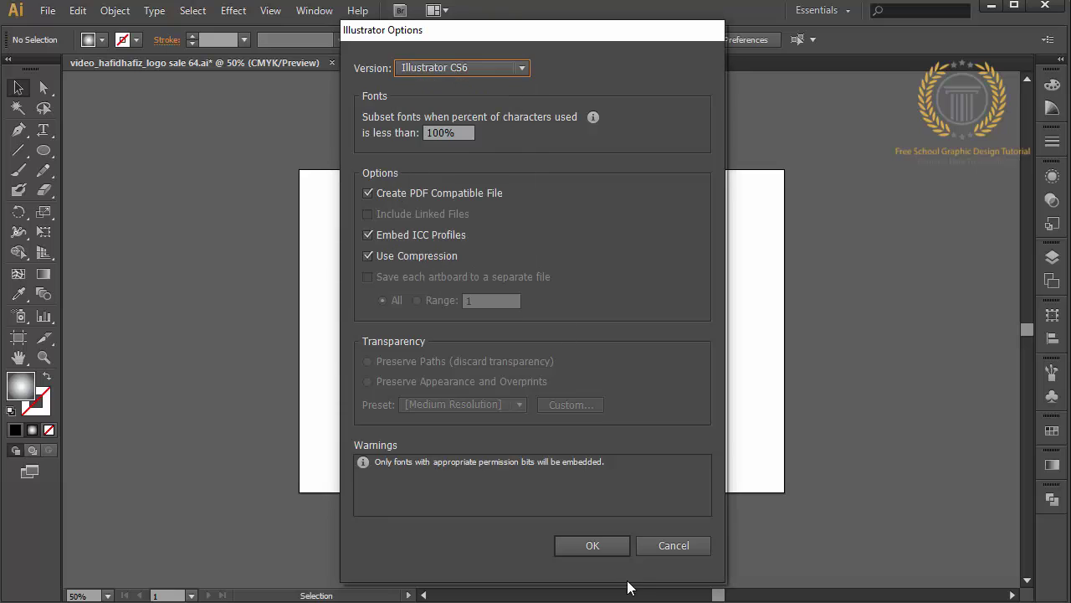
click(593, 544)
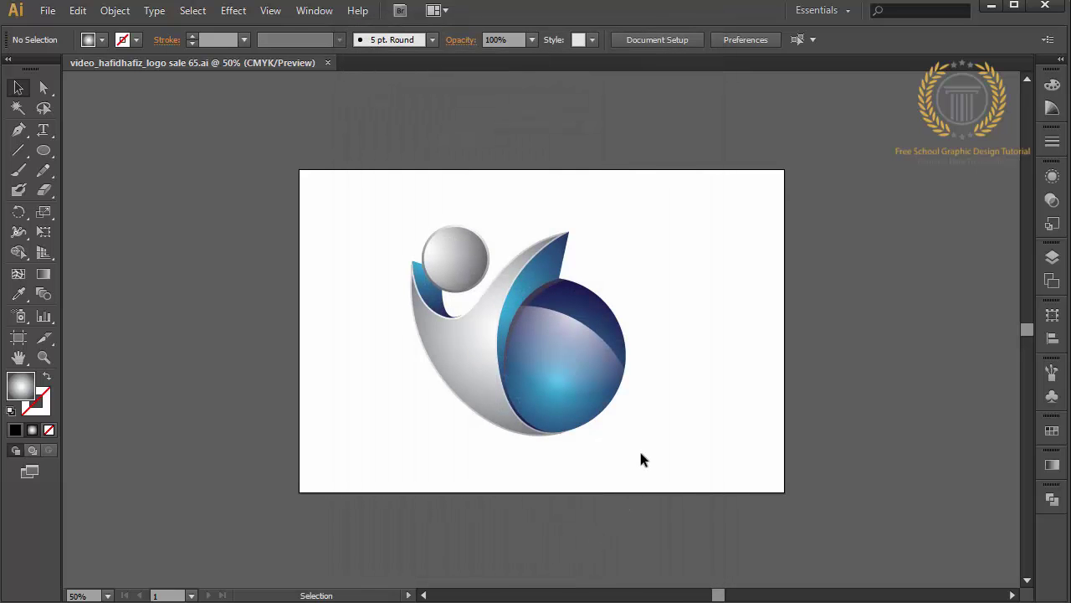
Step: Set the word 'like' in the fourth line to Bold
key(ctrl+equal)
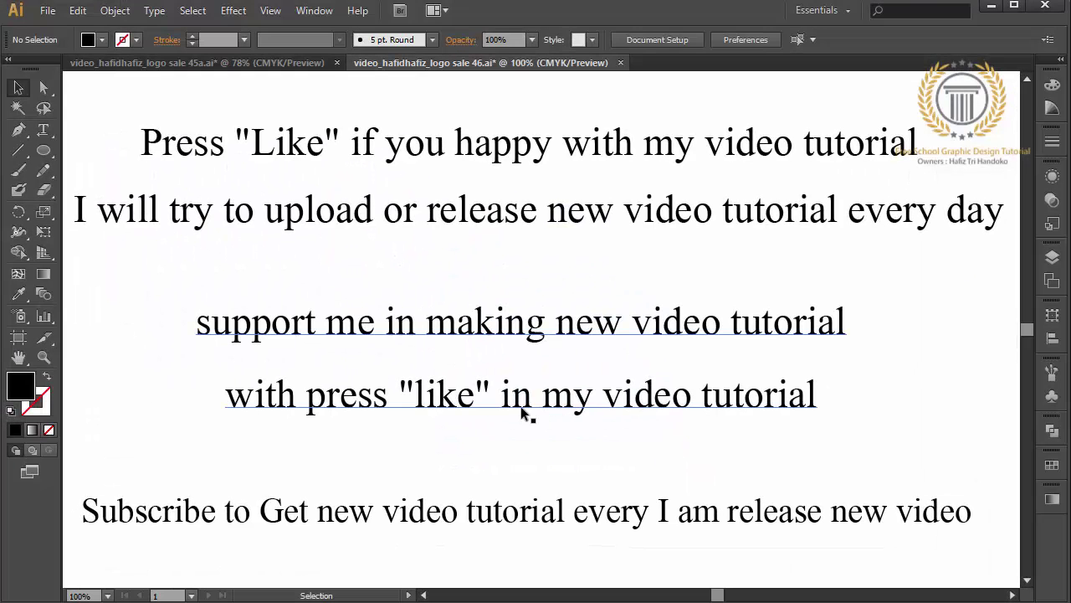
click(460, 406)
drag(476, 402, 415, 399)
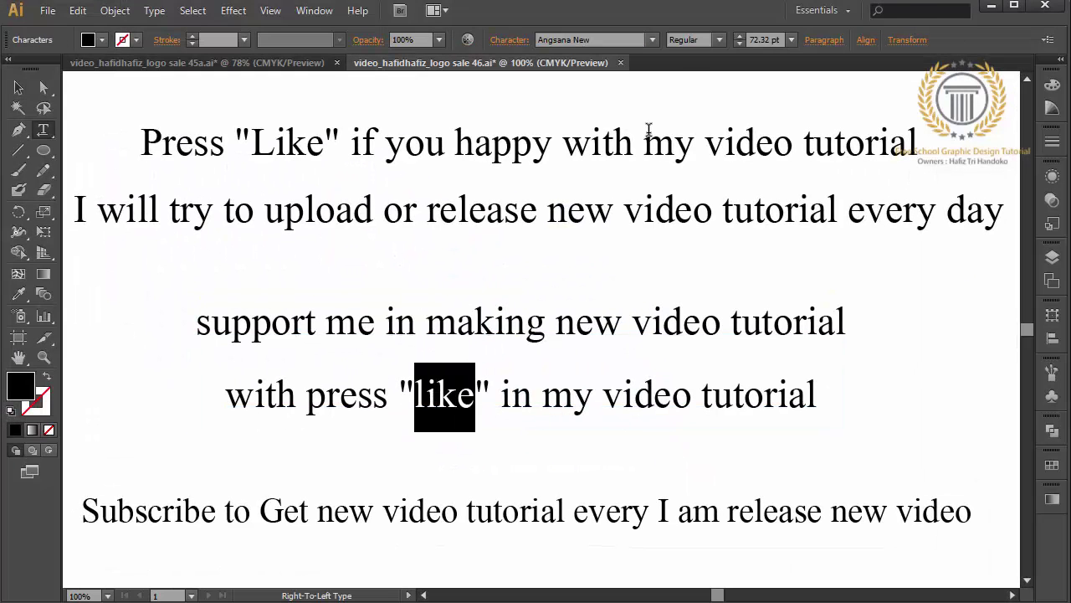
click(717, 40)
click(701, 90)
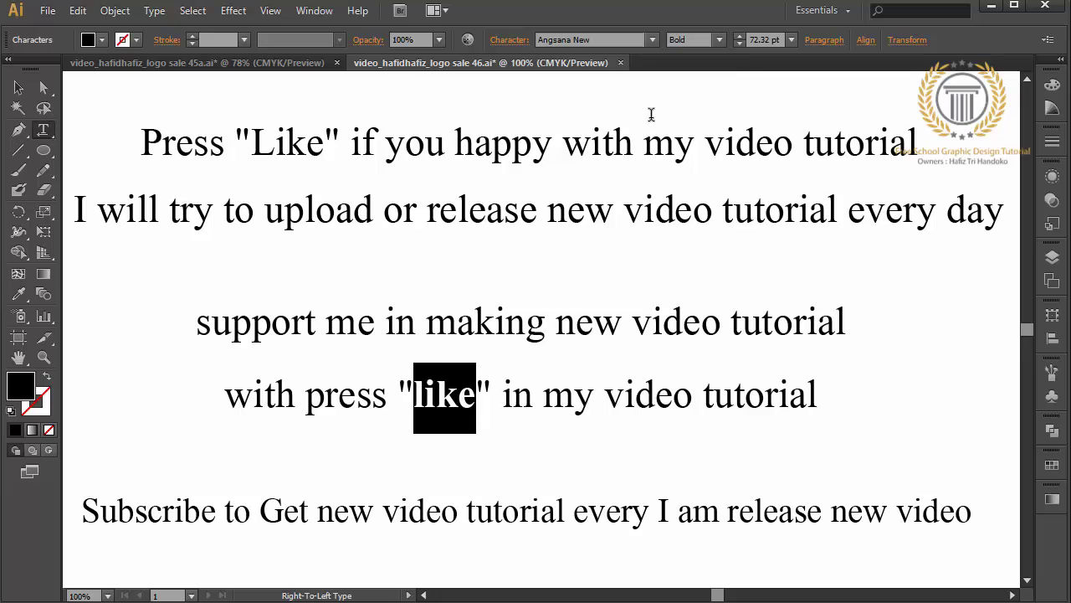
Step: Make 'Like' in the first line and 'Subscribe' in the last line Bold
drag(334, 147, 255, 144)
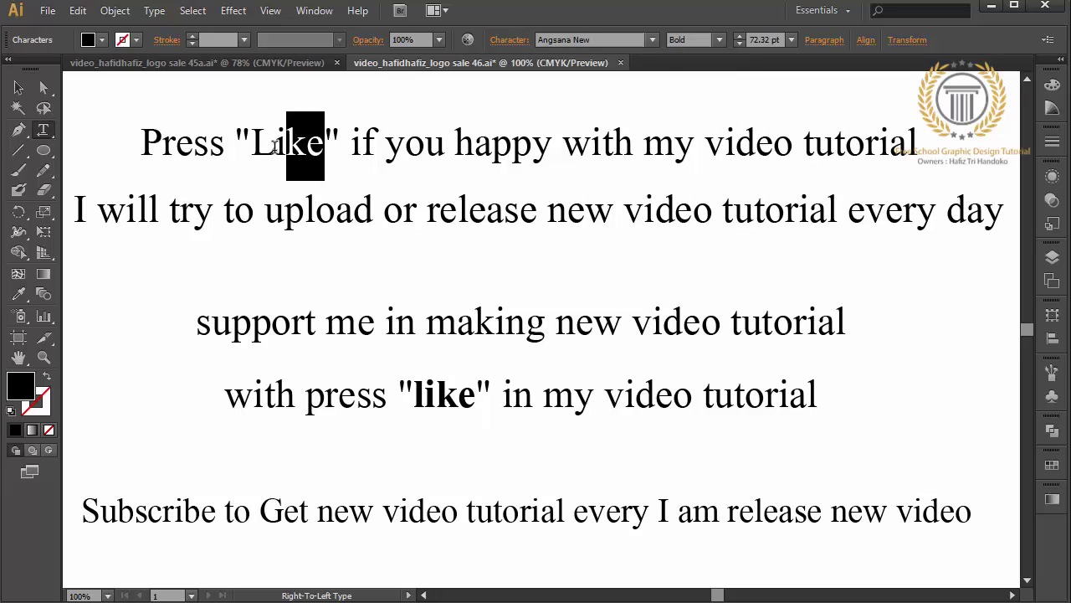
click(718, 40)
click(705, 90)
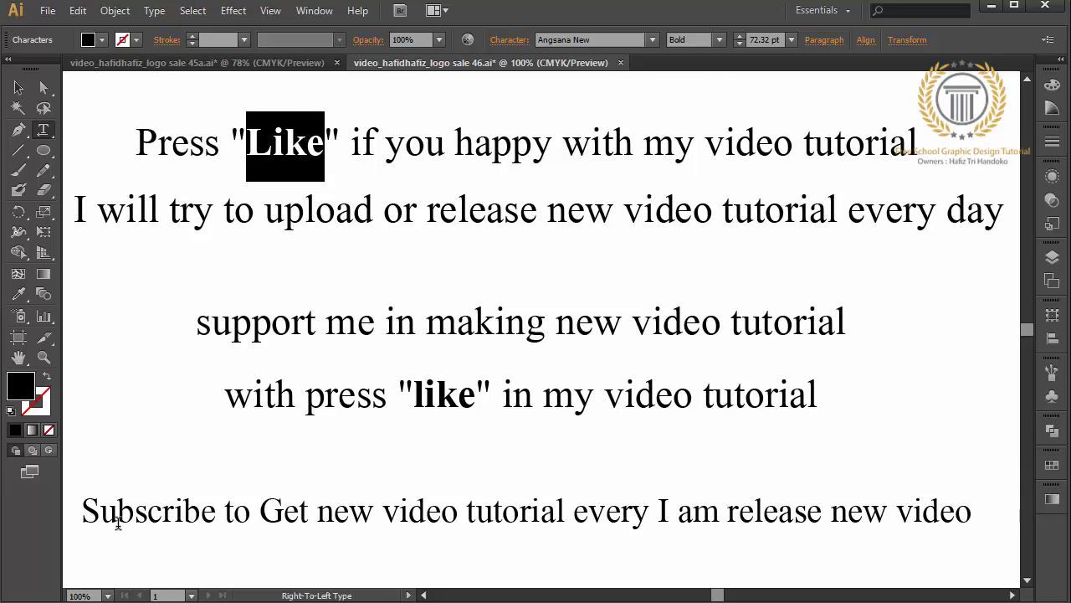
drag(84, 512, 216, 514)
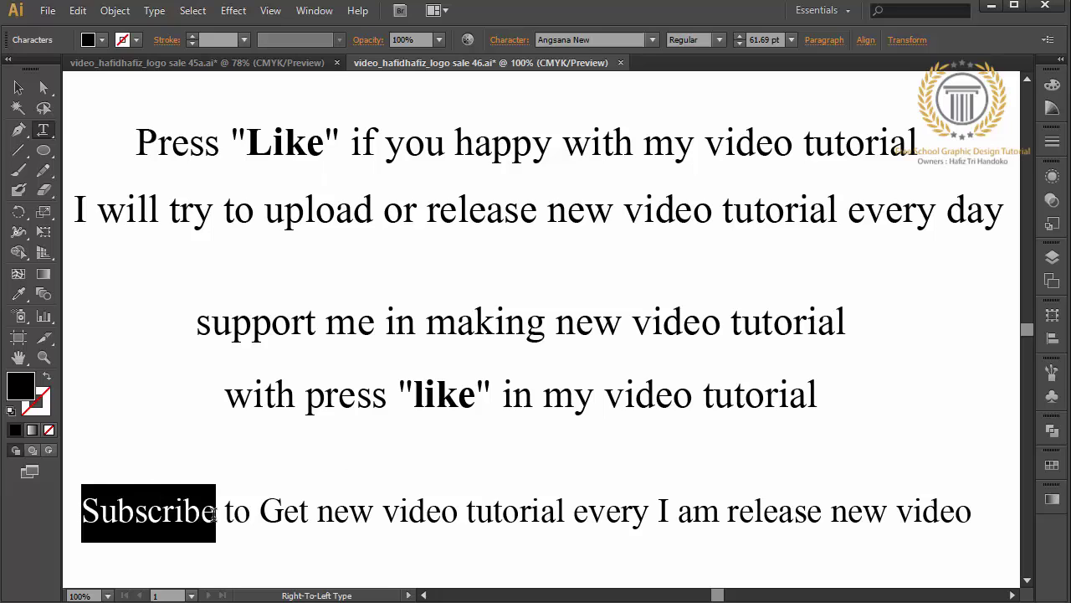
click(711, 39)
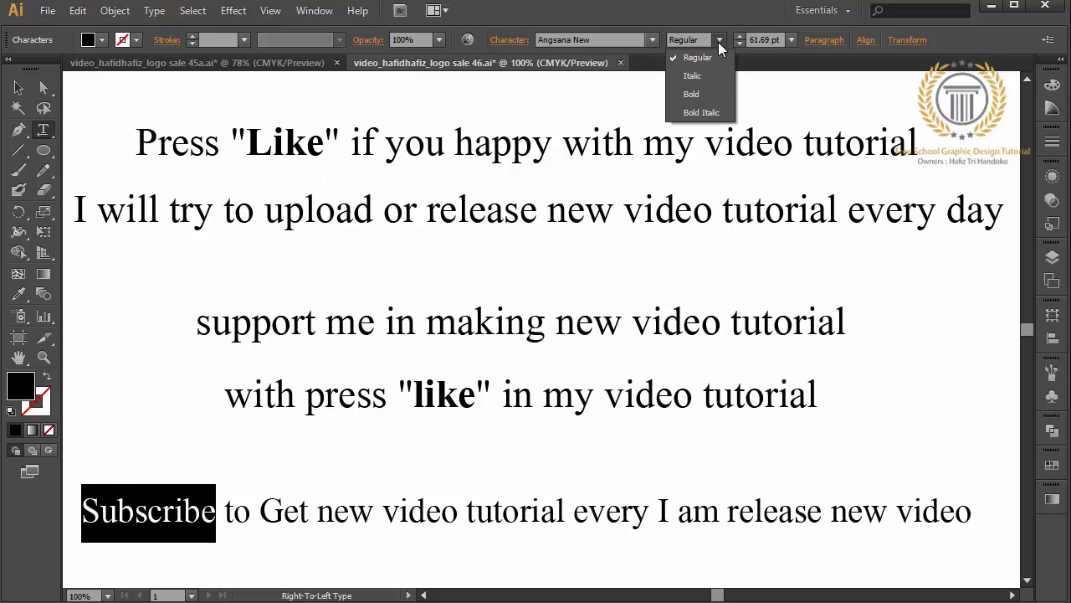
click(708, 91)
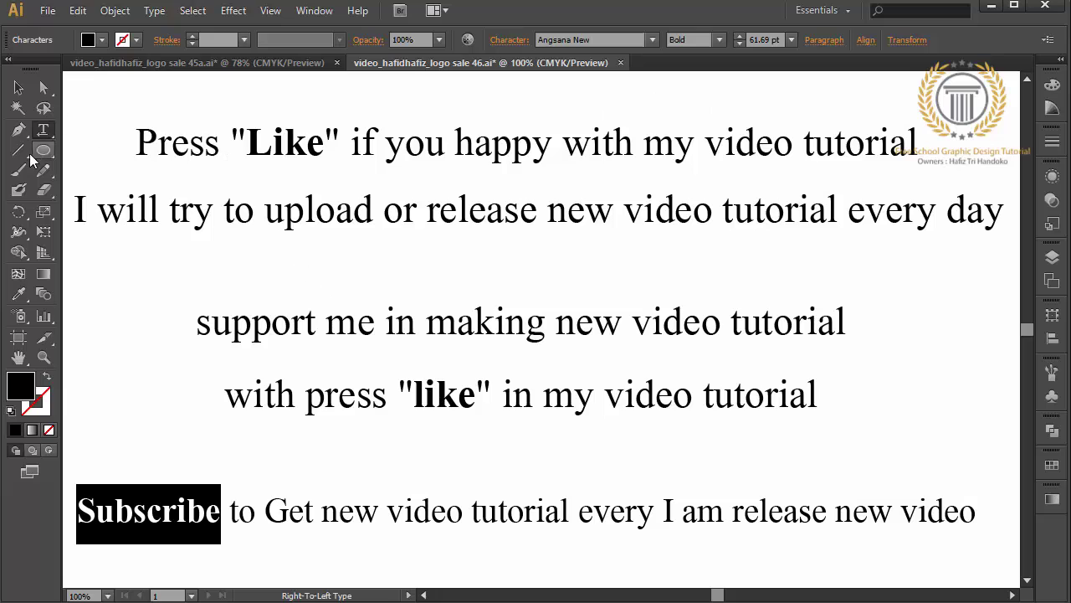
click(18, 87)
click(73, 253)
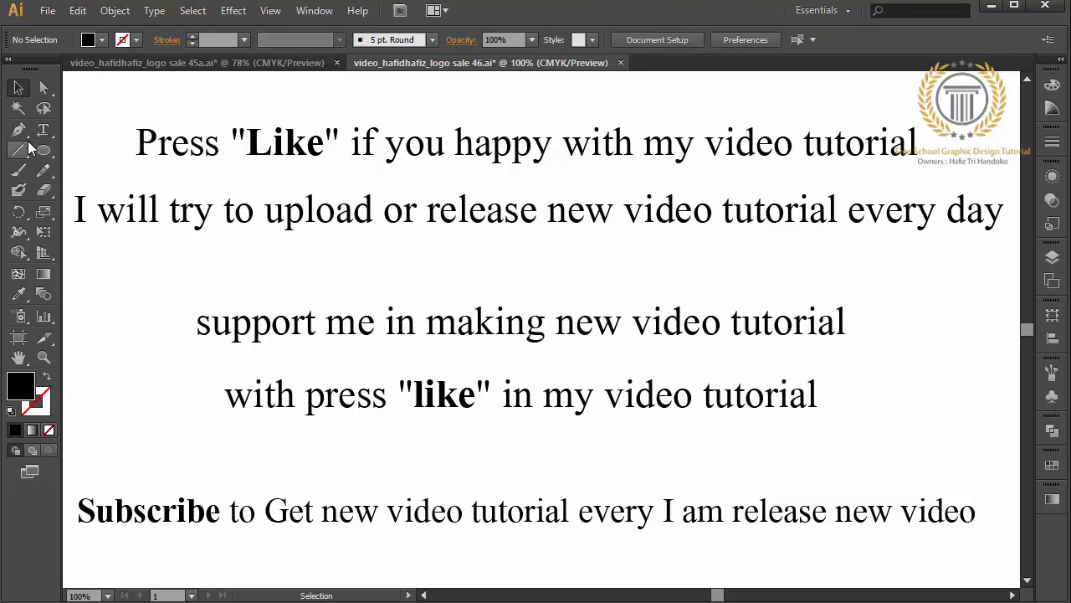
Step: Draw three freehand Paintbrush arrows pointing at 'Like', 'like' and 'Subscribe'
click(18, 170)
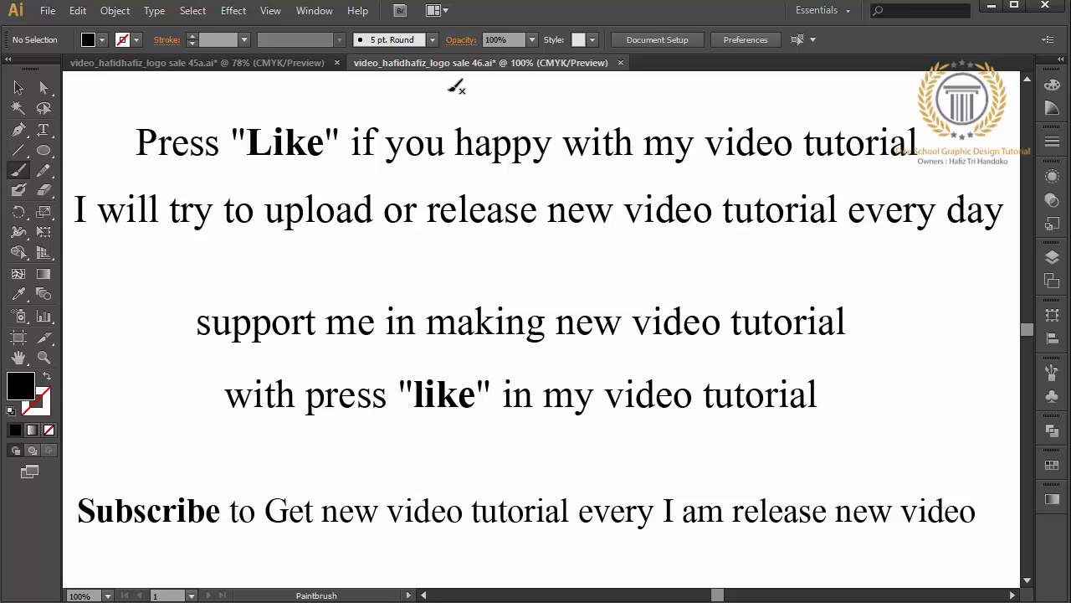
mouse_move(449, 89)
mouse_down()
mouse_move(289, 116)
mouse_move(314, 109)
mouse_up()
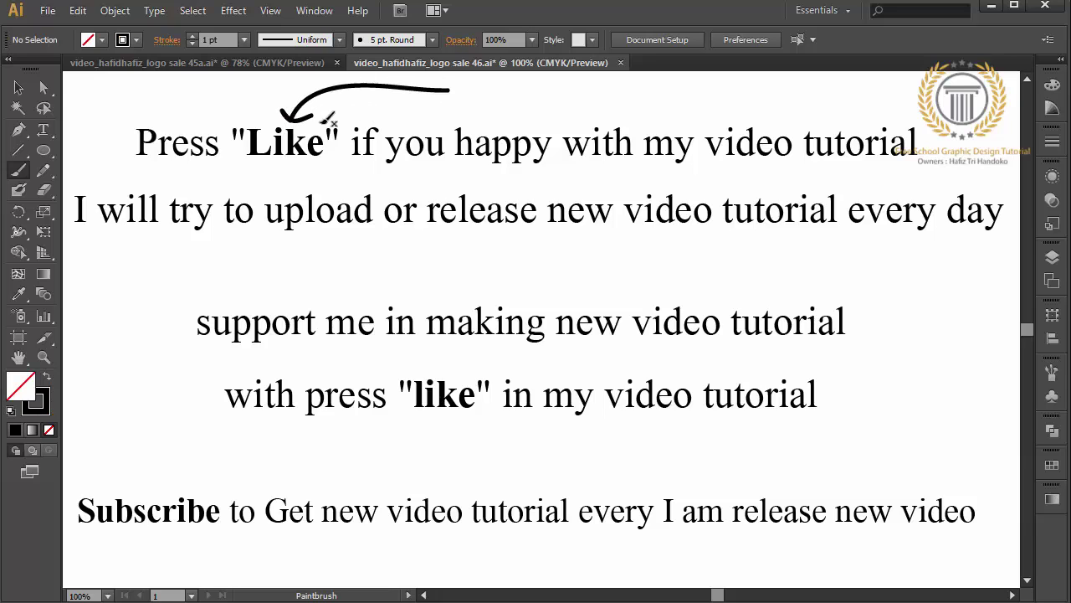
drag(590, 480, 611, 478)
mouse_move(534, 461)
mouse_down()
mouse_move(467, 425)
mouse_move(499, 425)
mouse_up()
drag(134, 397, 138, 477)
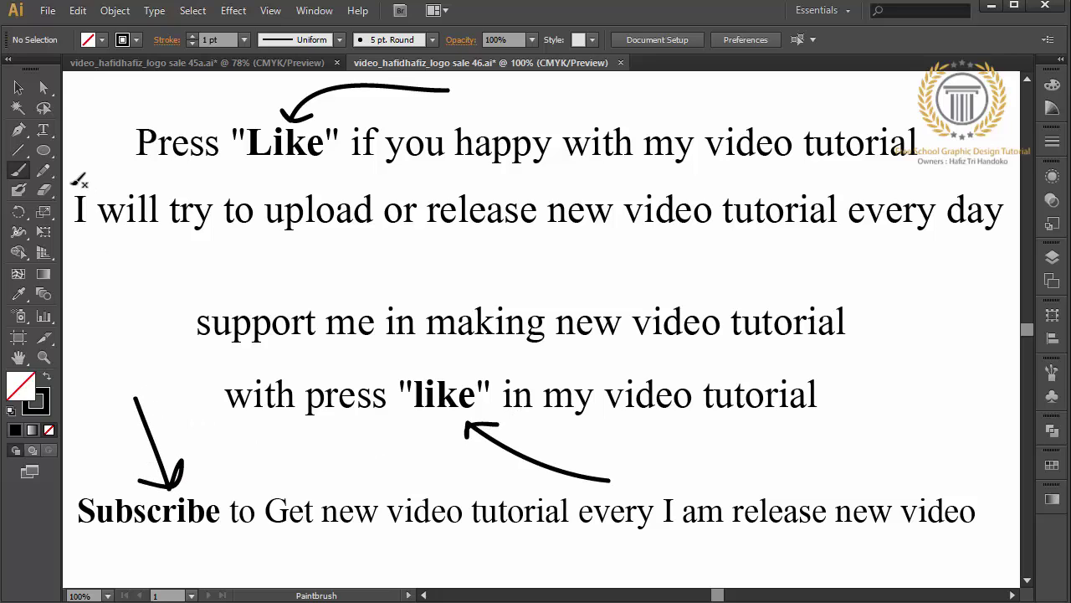
click(46, 130)
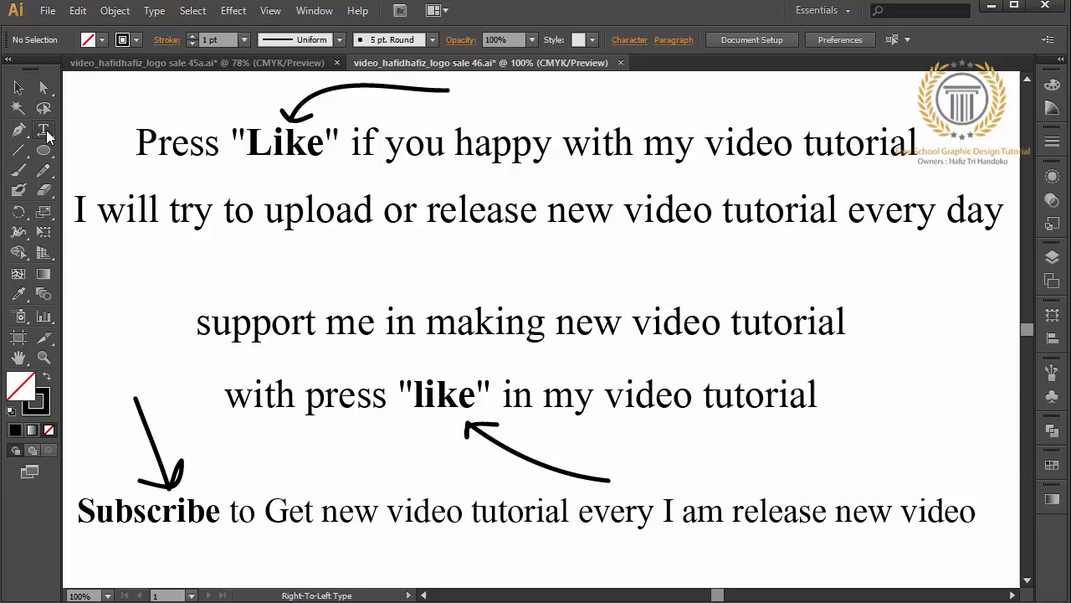
Step: Type 'SHARE MY VIDEO To YOUR FRIEND' as a new line between the second and third lines
click(355, 272)
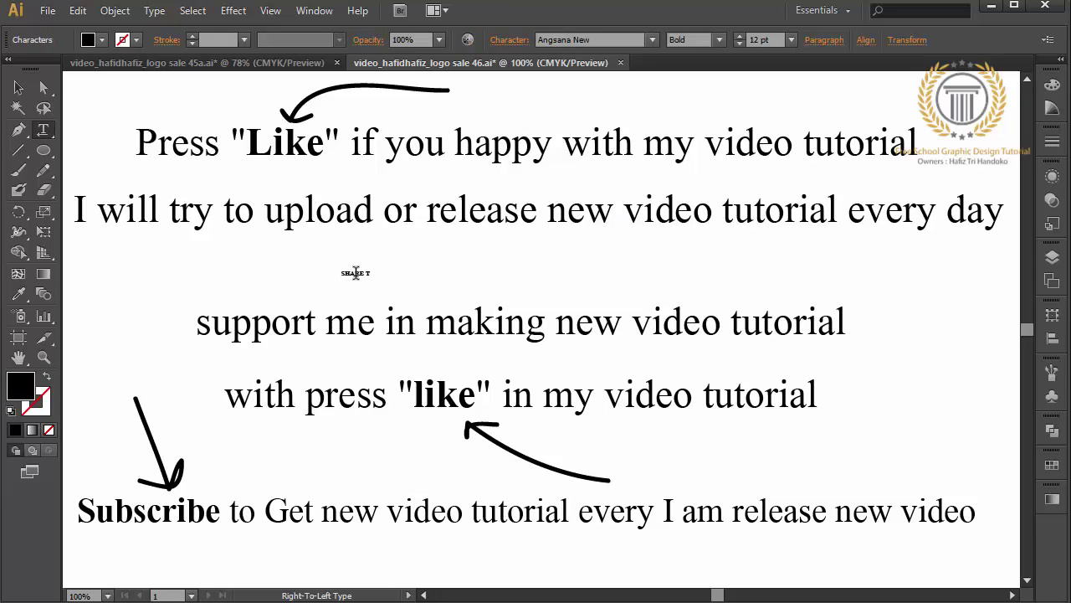
text(Y VI)
text(DEO )
text(TU)
key(BackSpace)
text(o )
text(YOUR)
text( FRIEND)
Step: Enlarge the SHARE line to match the other text and centre it on the page
ctrl+click(355, 273)
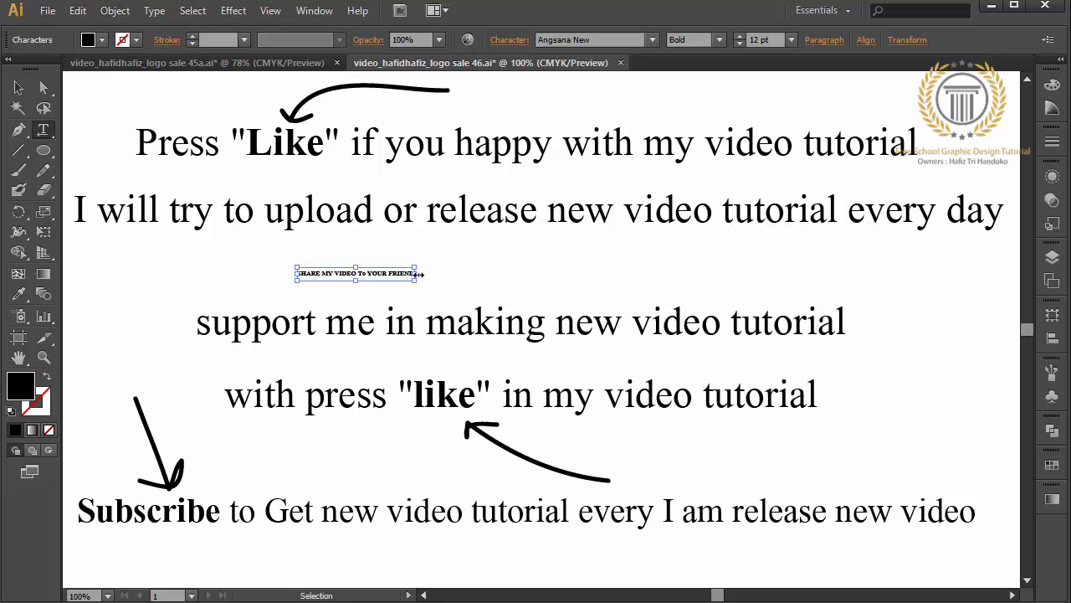
drag(415, 274, 903, 287)
click(429, 303)
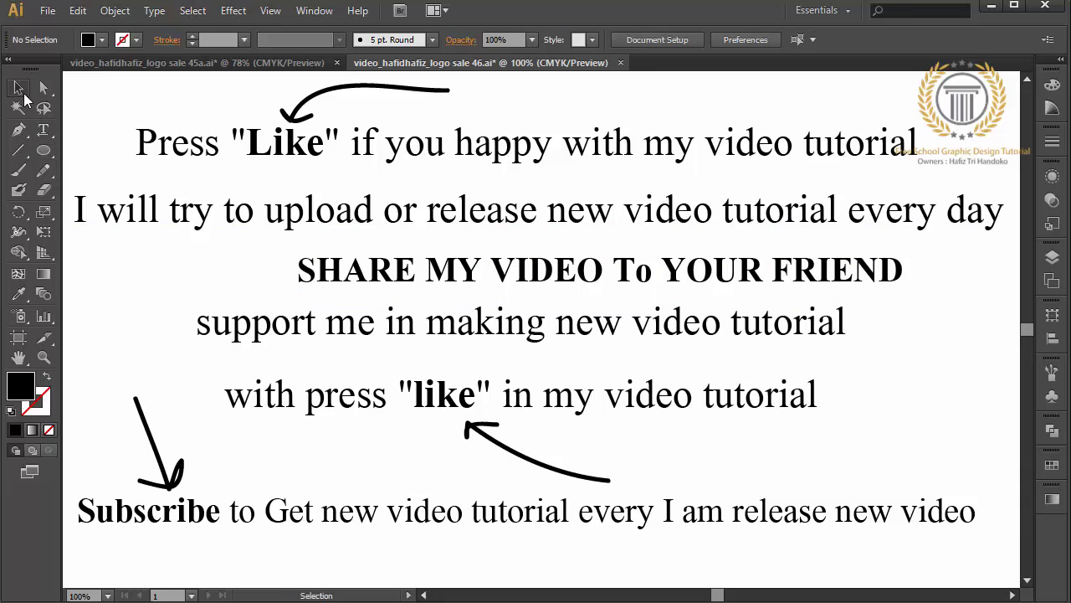
drag(453, 283, 364, 285)
click(123, 299)
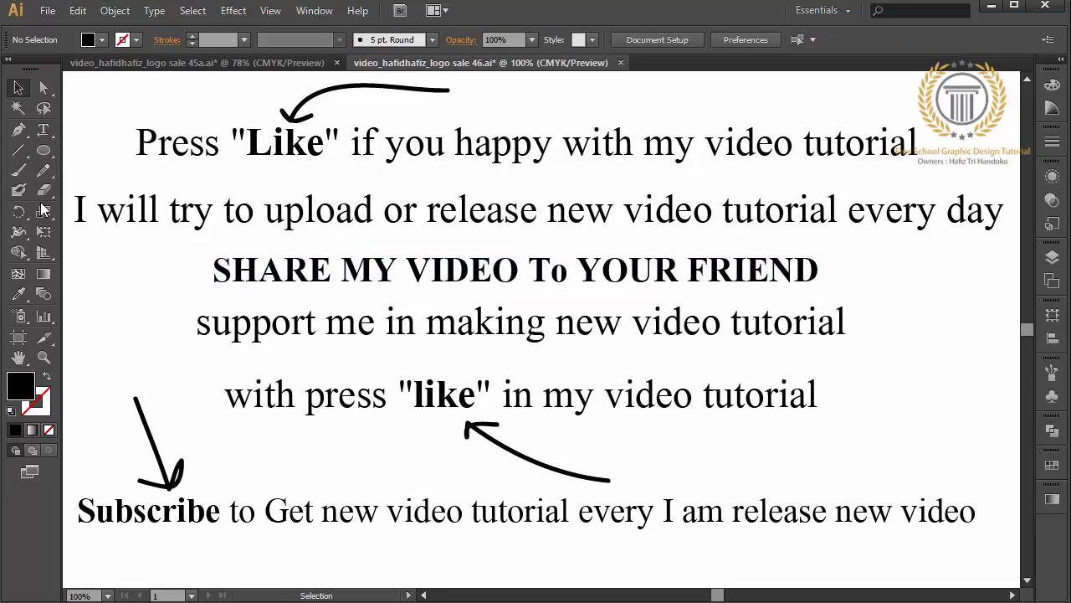
click(18, 170)
Step: Draw brush arrows left of SHARE and right of FRIEND, both pointing inward
mouse_move(181, 264)
mouse_down()
mouse_move(202, 258)
mouse_move(194, 277)
mouse_up()
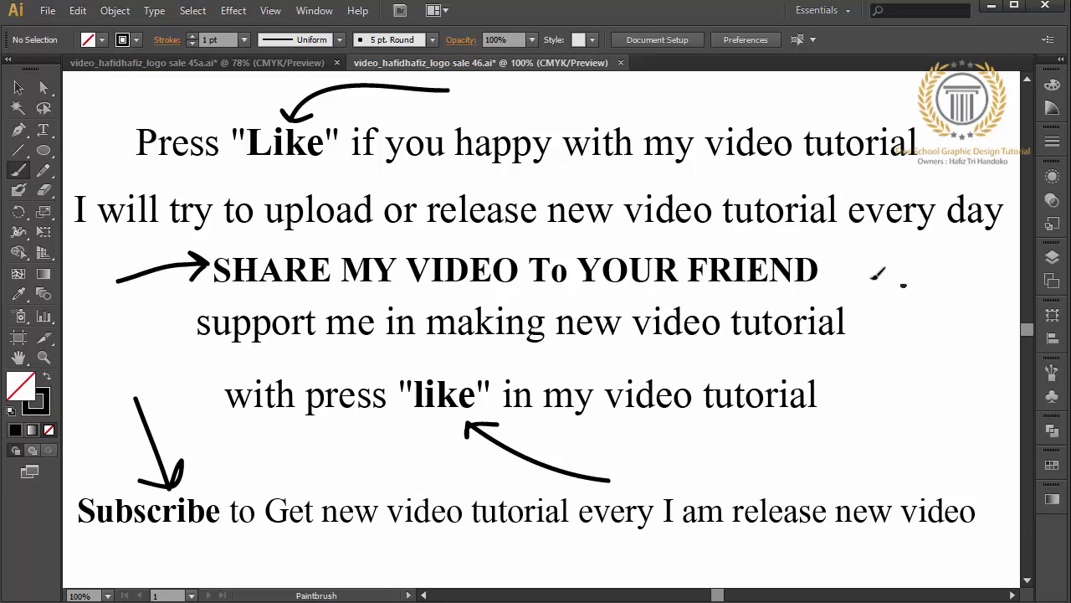
mouse_move(906, 286)
mouse_down()
mouse_move(839, 266)
mouse_move(841, 282)
mouse_up()
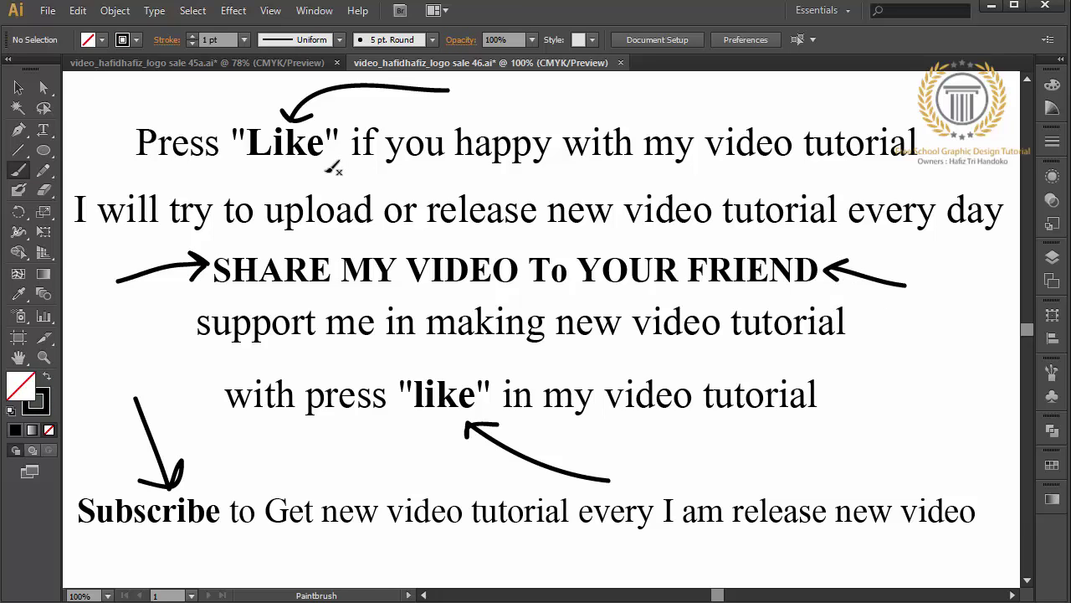
click(19, 89)
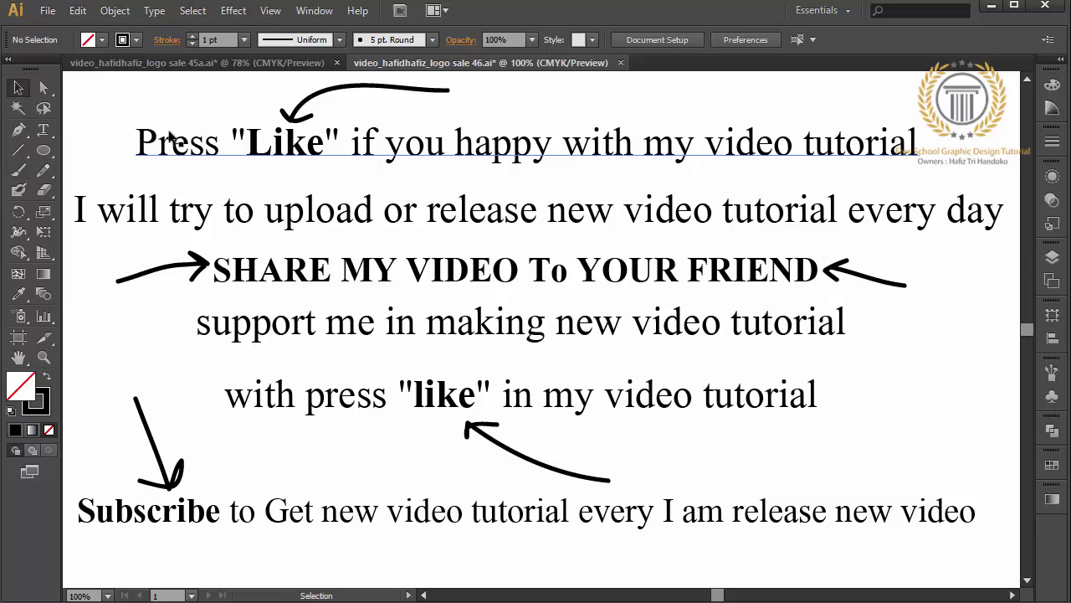
Step: Move the lower text lines down and re-angle the arrow so it points at 'like'
click(410, 356)
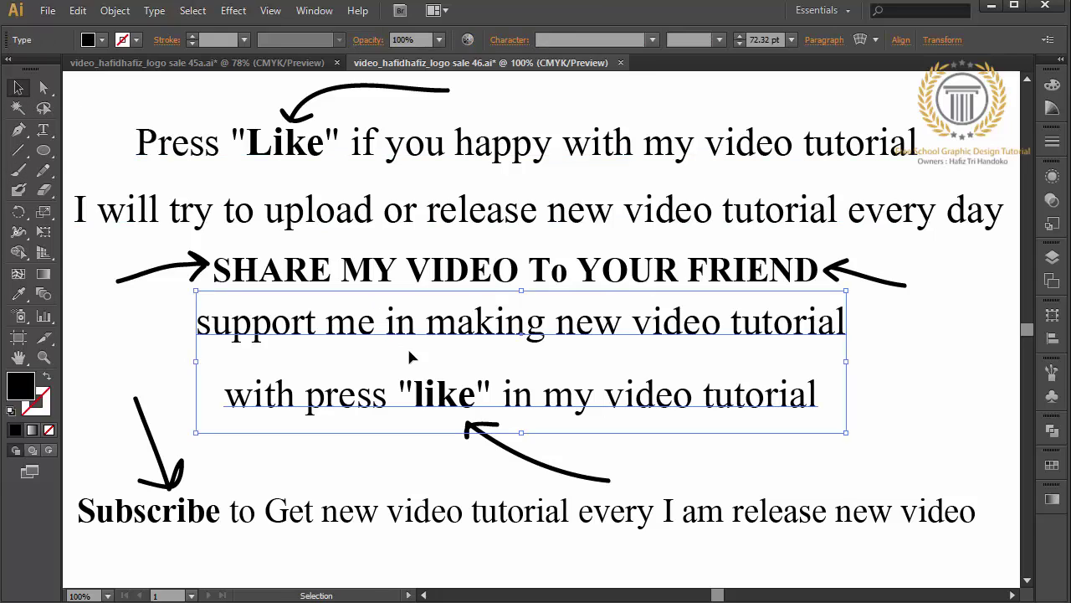
shift+click(519, 444)
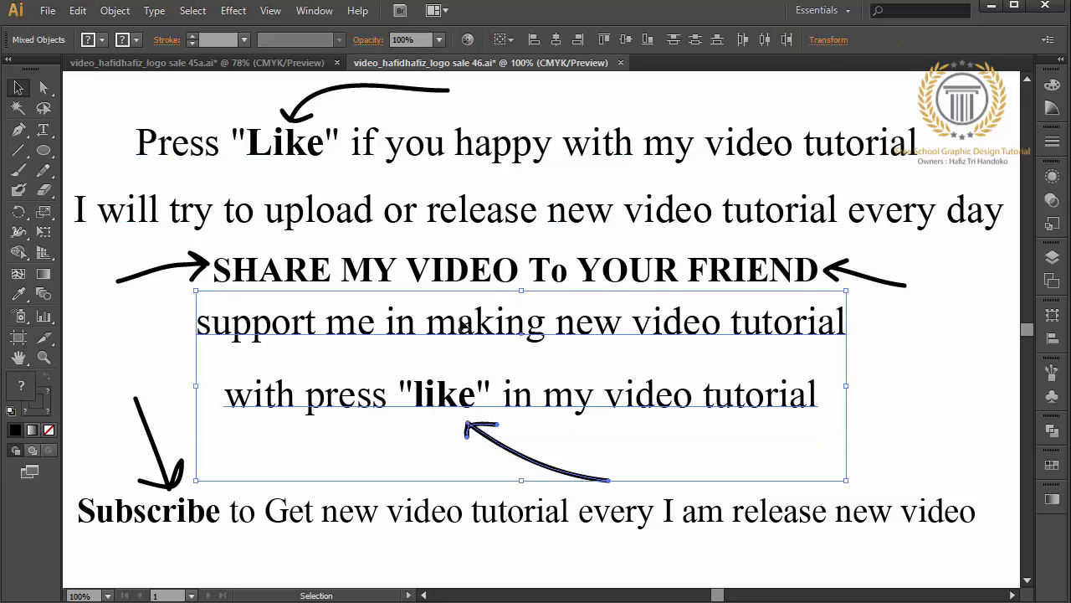
drag(461, 318, 462, 337)
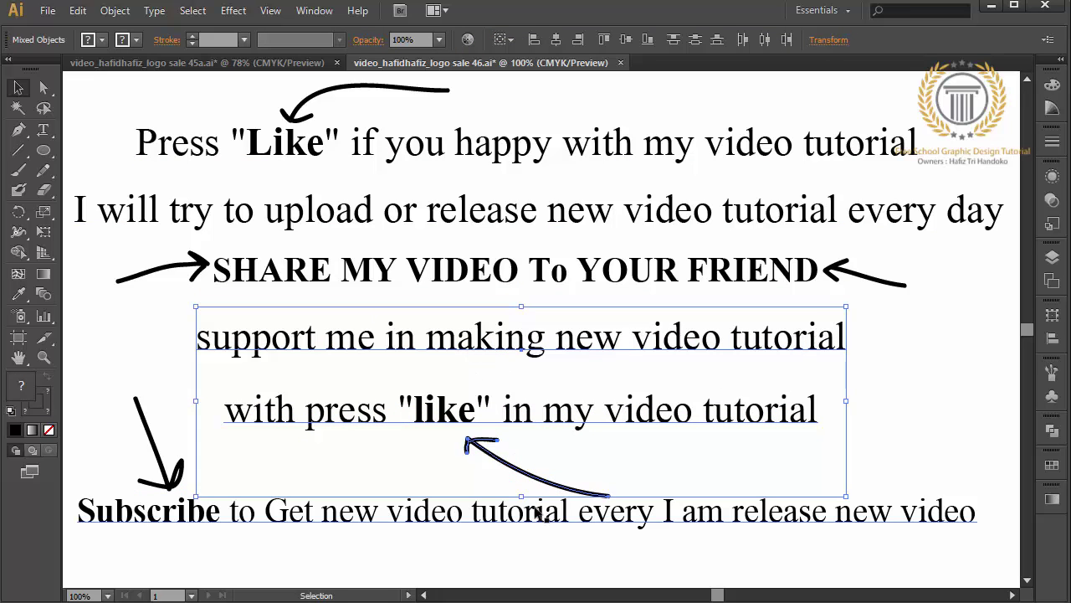
click(553, 542)
click(576, 485)
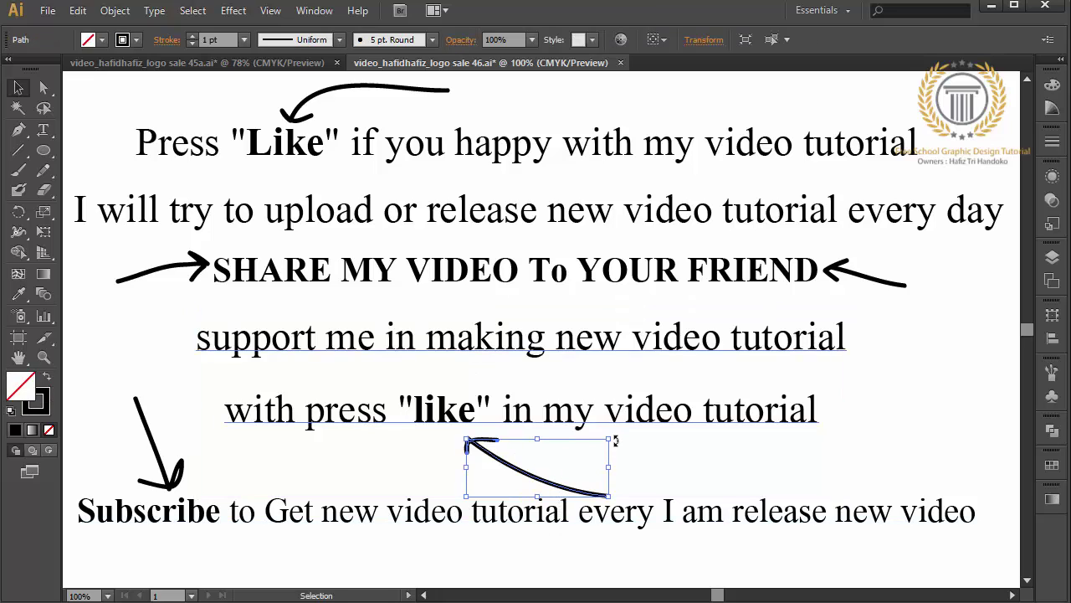
drag(615, 441, 618, 422)
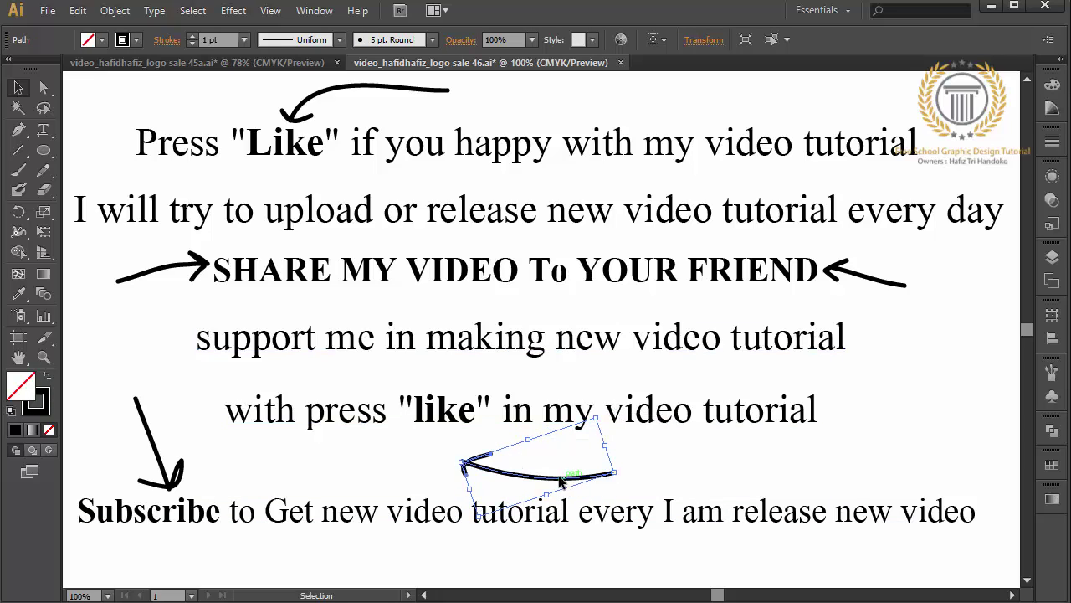
drag(559, 479, 554, 458)
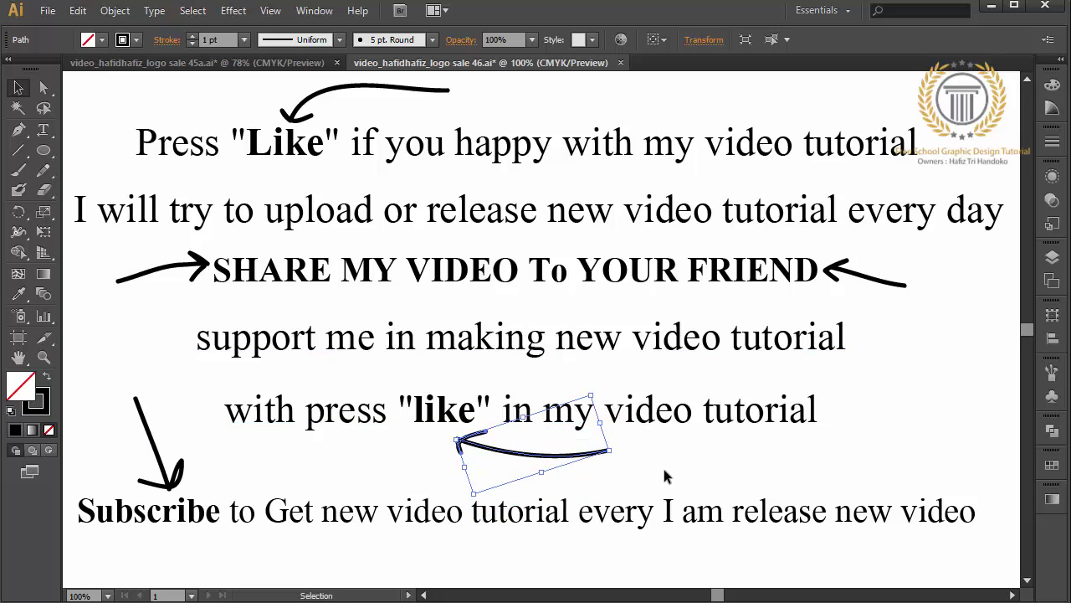
mouse_move(619, 477)
mouse_down()
mouse_move(525, 335)
mouse_move(527, 358)
mouse_up()
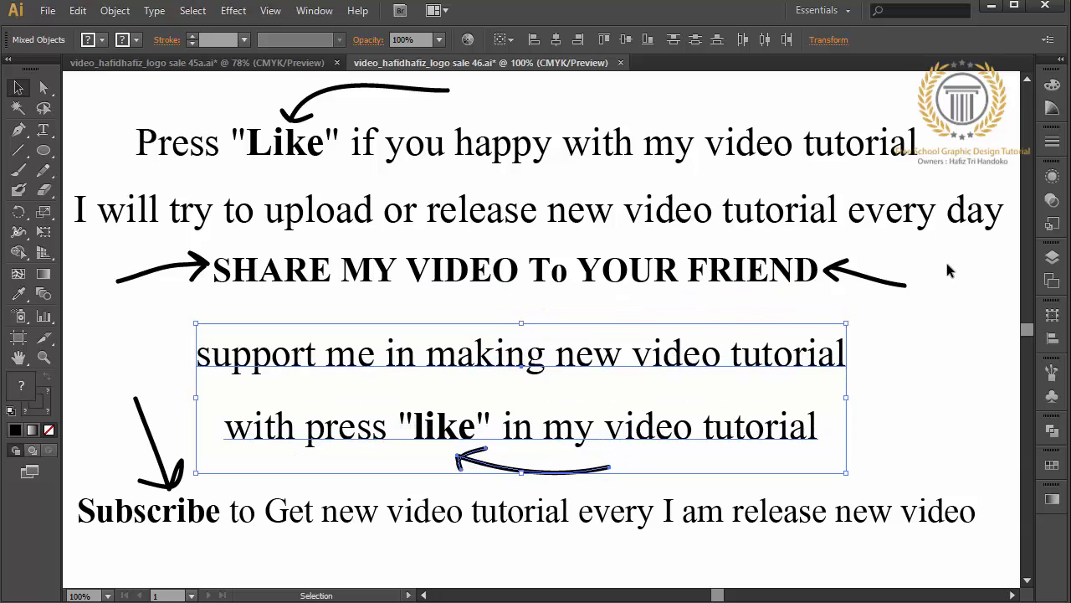
Step: Nudge the SHARE line and its two arrows slightly down
drag(948, 268, 187, 295)
drag(293, 284, 285, 307)
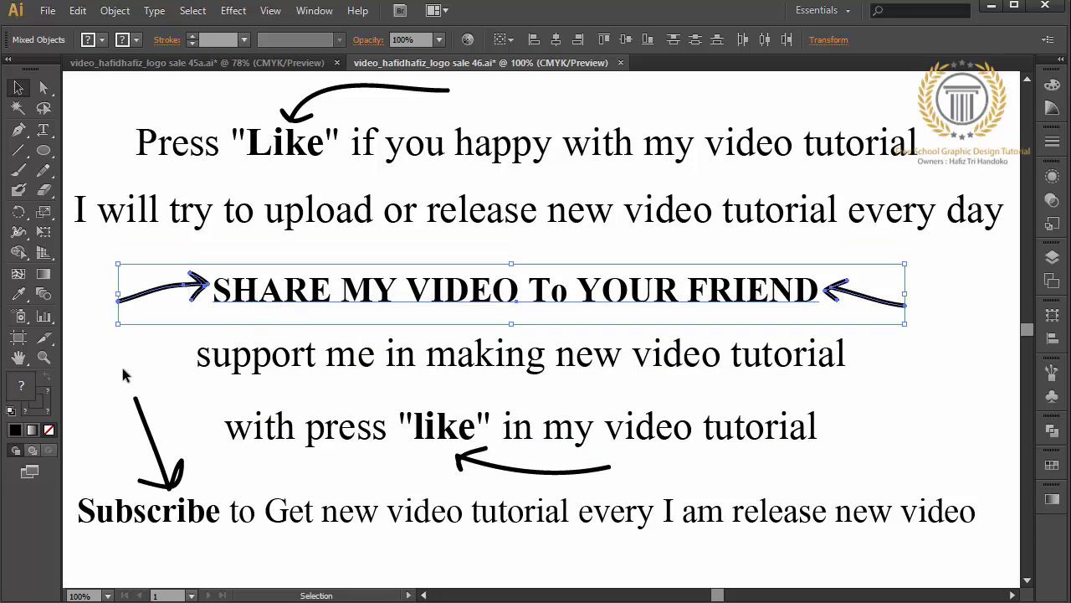
click(123, 375)
click(49, 12)
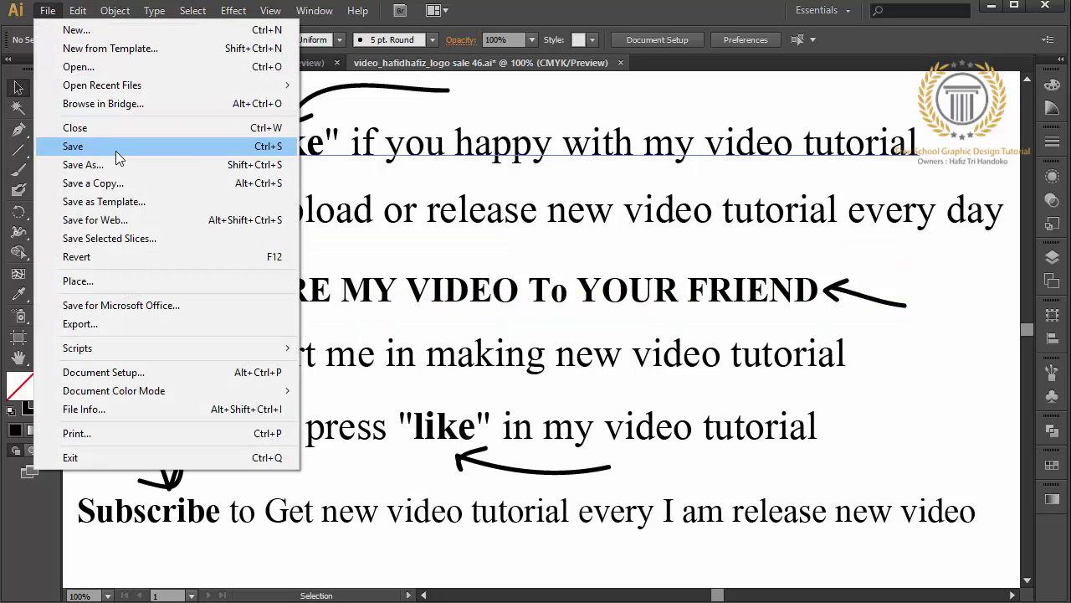
click(579, 285)
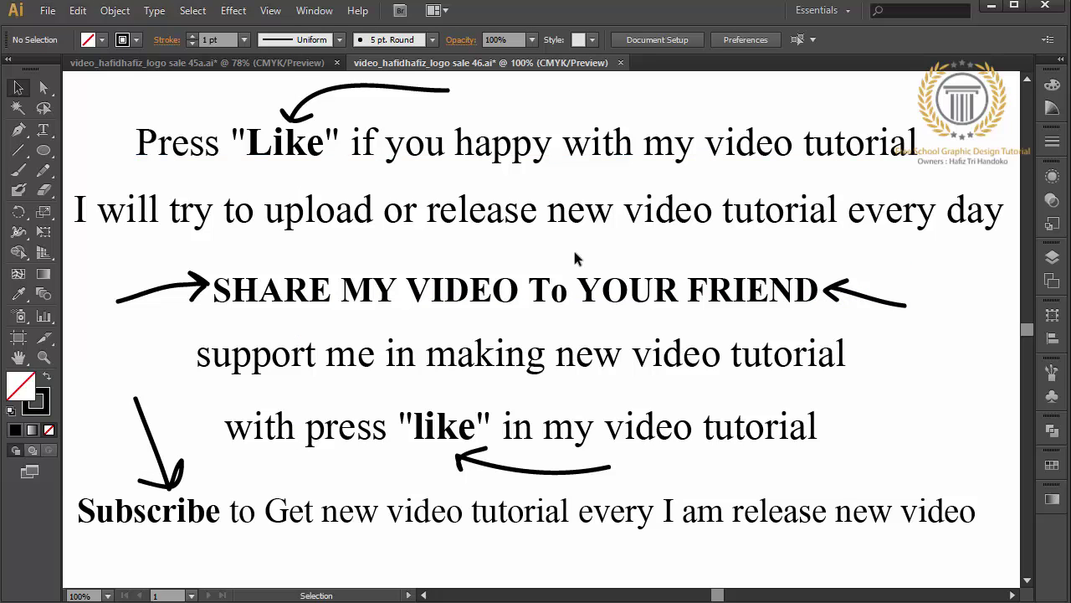